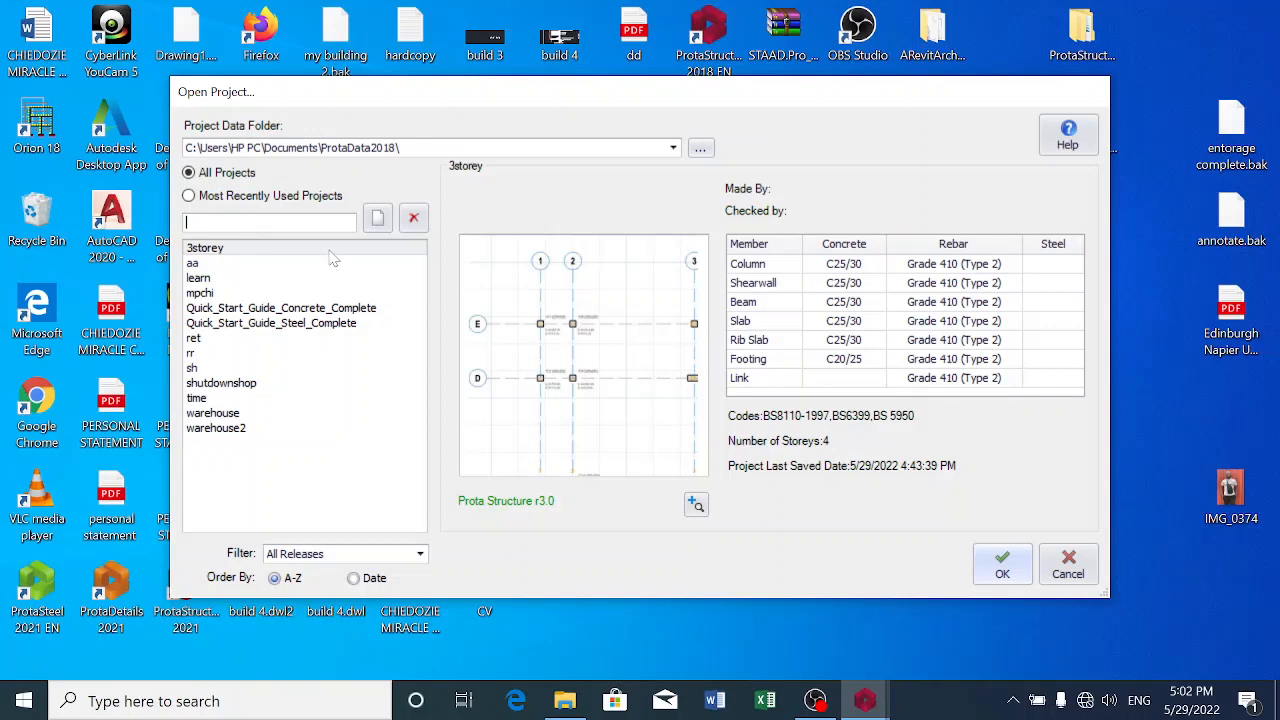
Open the 3storey project, view the Storey 1 plan, and return the plan view to Storey 0
double_click(266, 251)
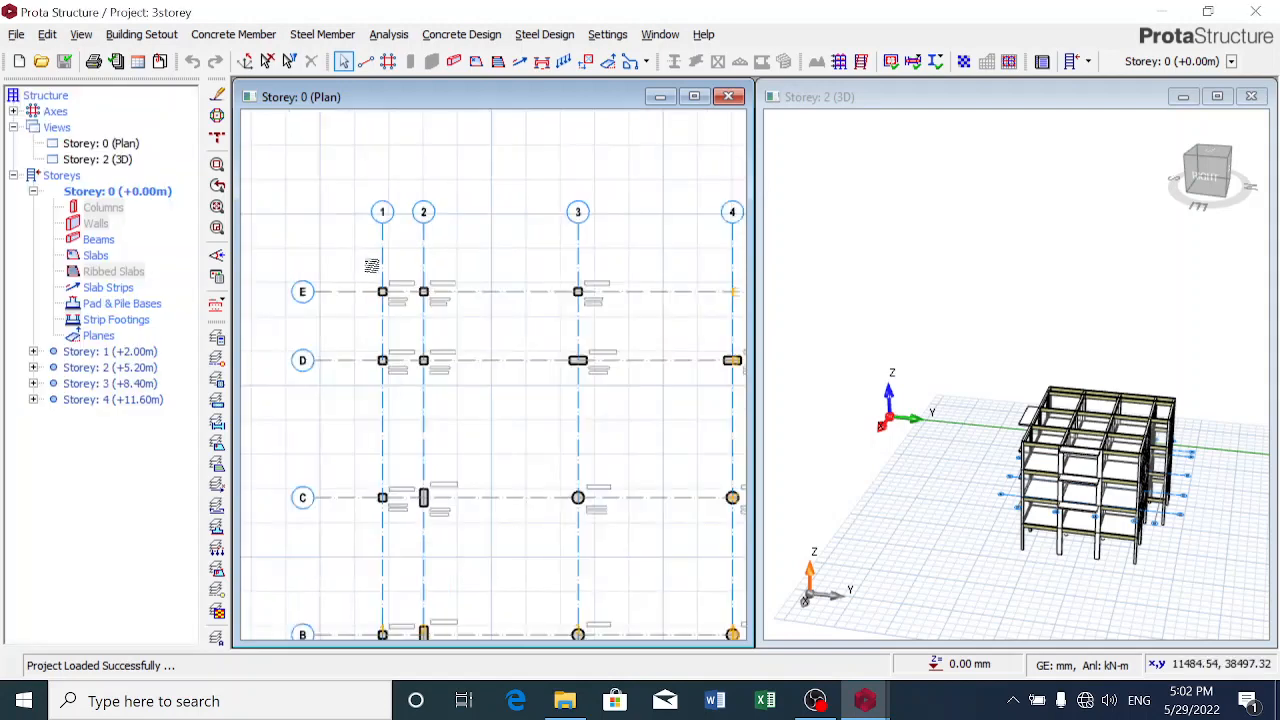
left_click(33, 352)
left_click(33, 352)
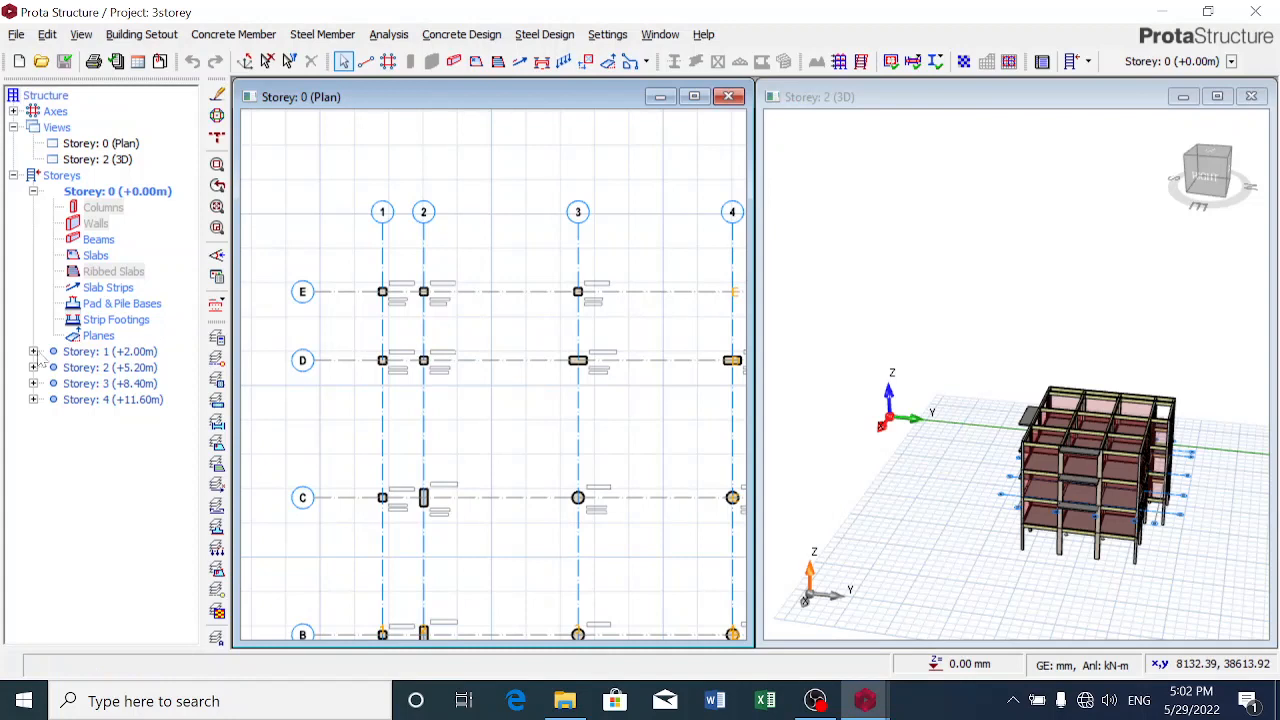
left_click(80, 353)
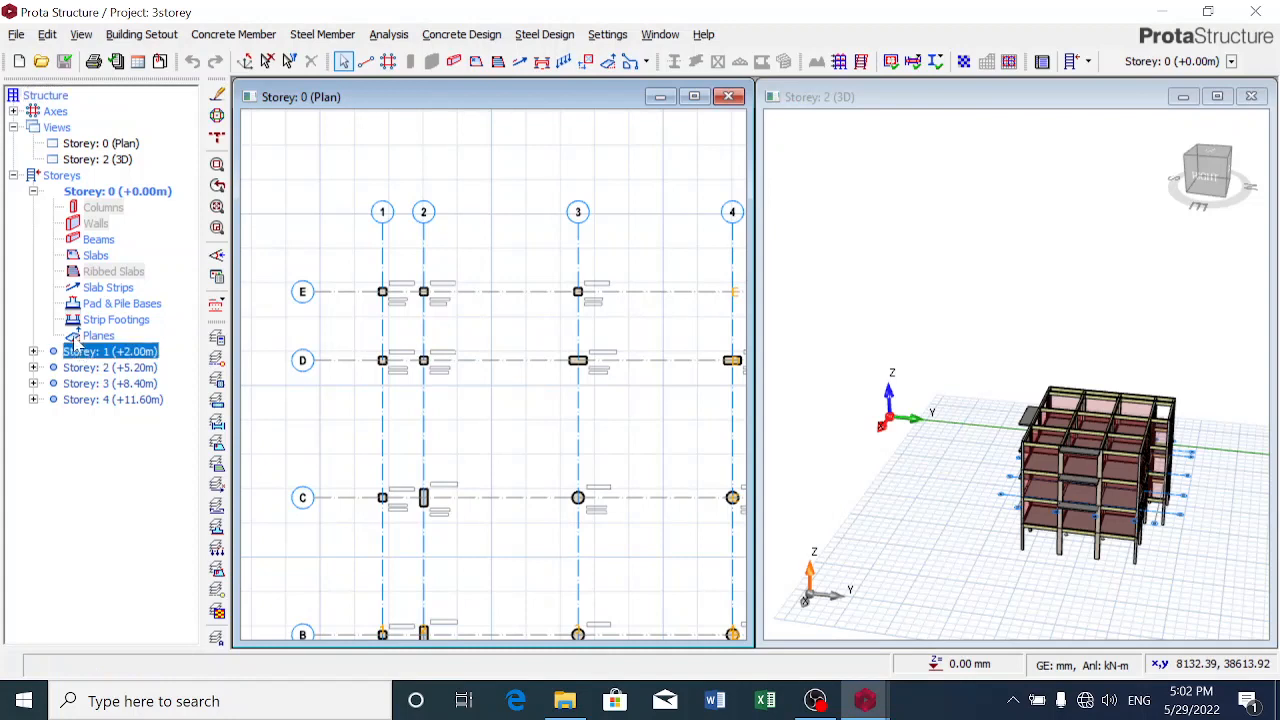
double_click(80, 352)
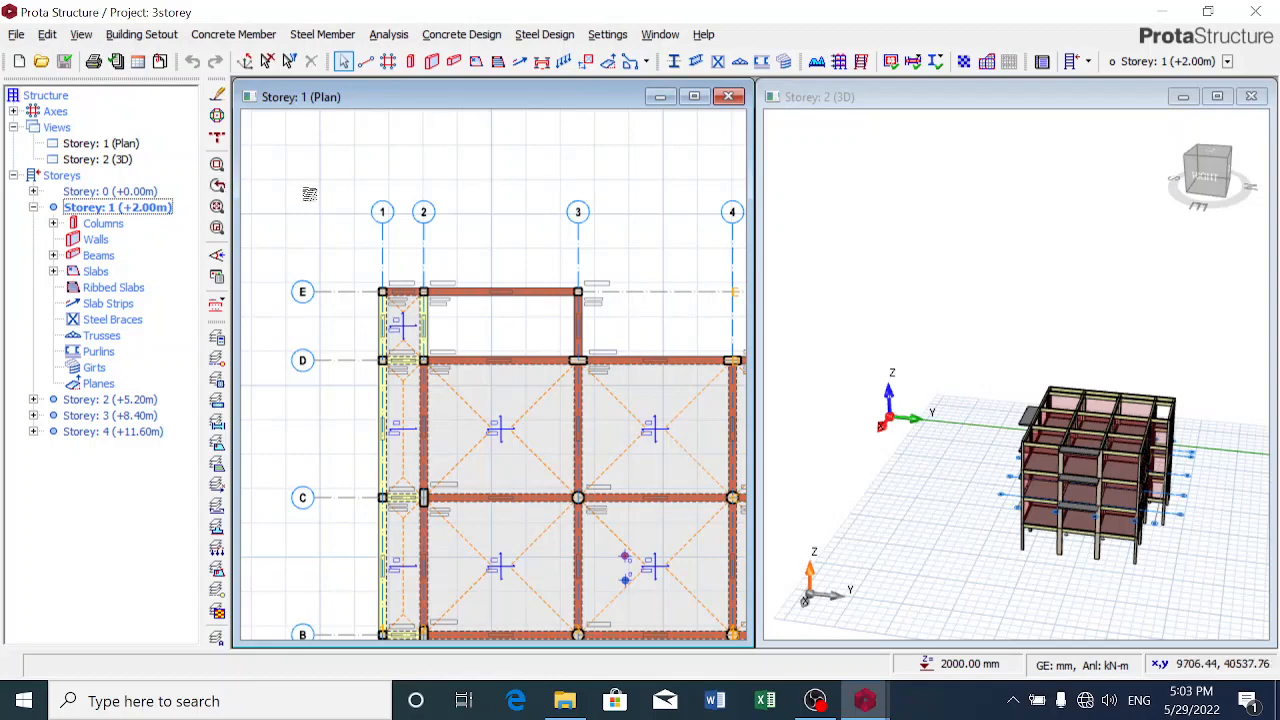
double_click(72, 192)
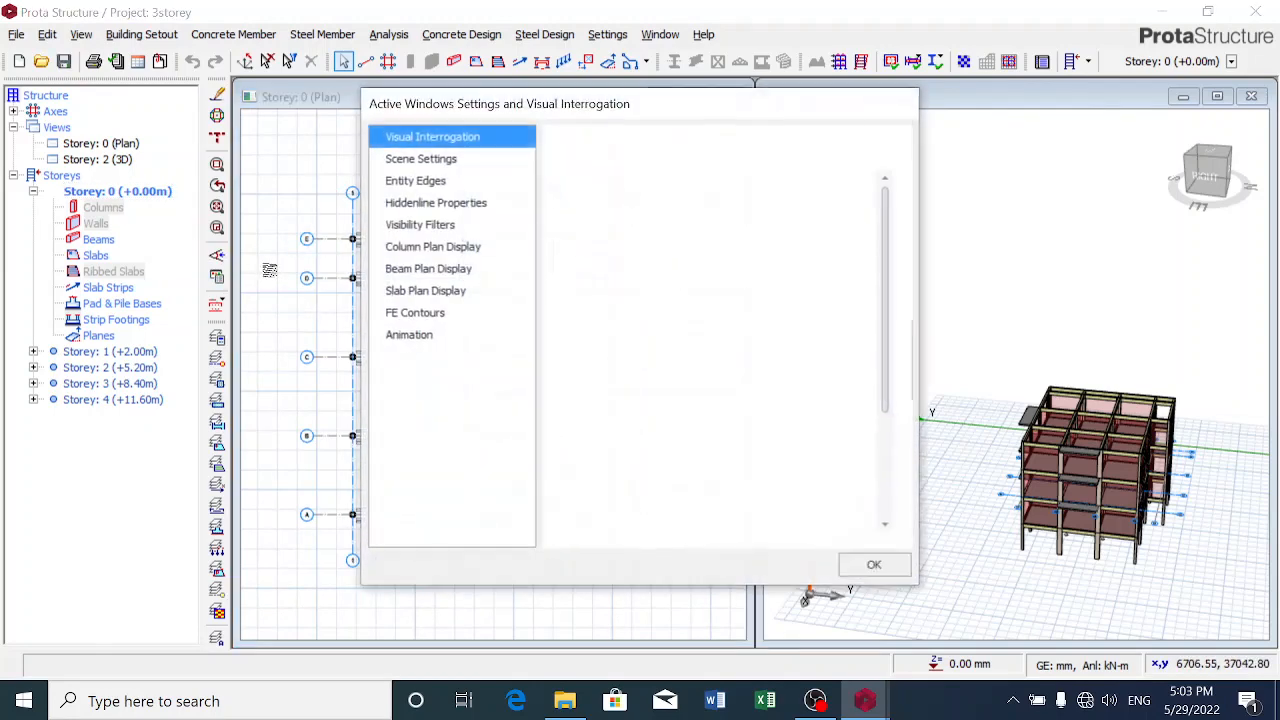
Turn off Axial Load and Nodal Loads in the column plan display settings, deselecting the G (Dead Loads) and Q (Live Loads) loadings
left_click(410, 250)
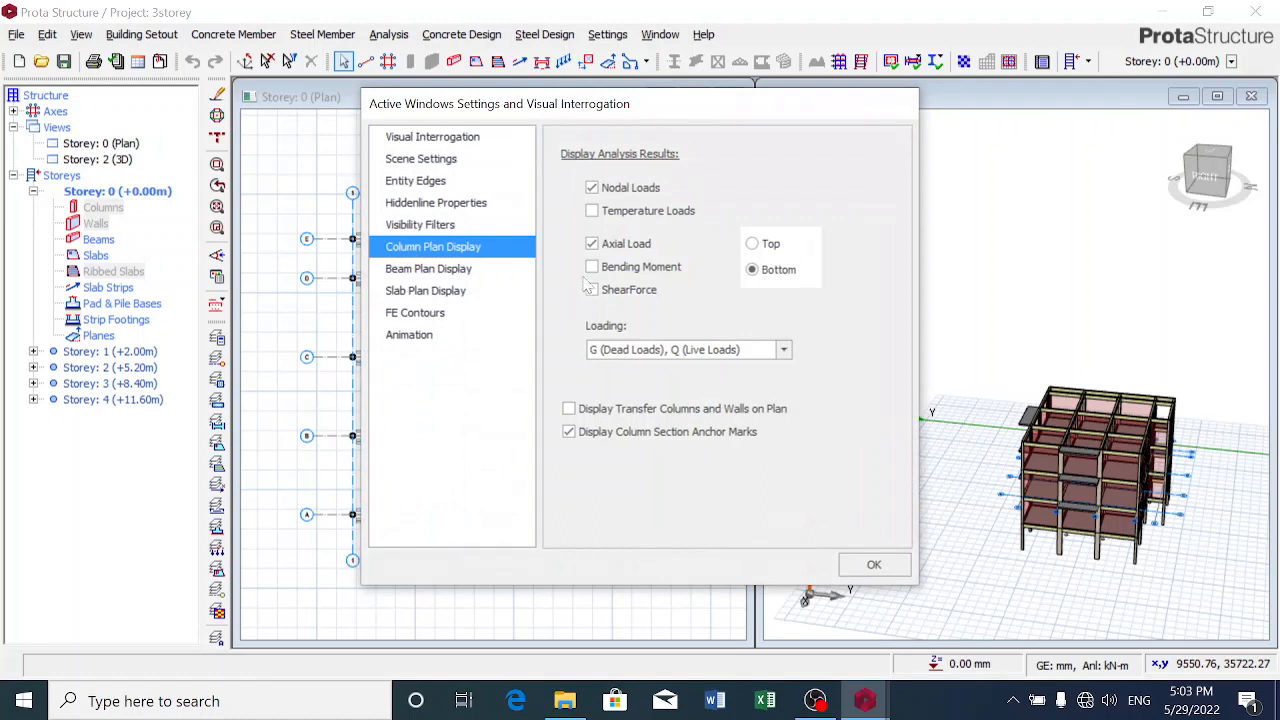
left_click(594, 245)
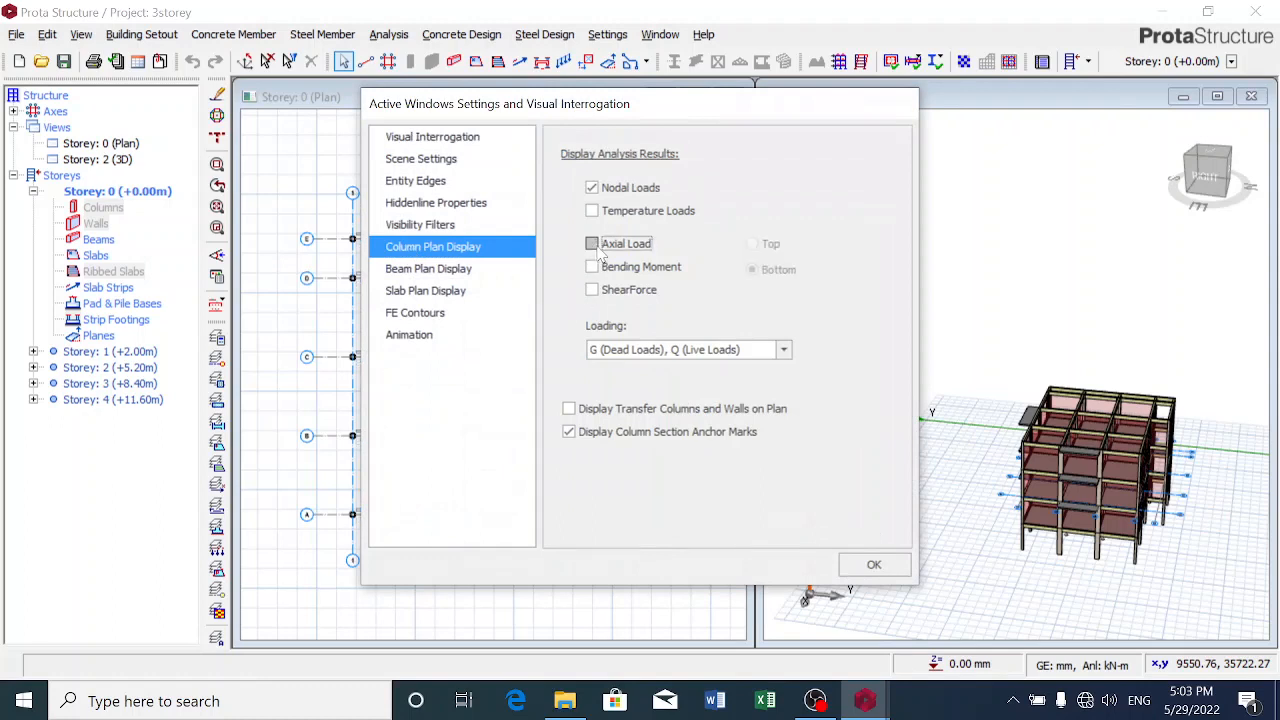
left_click(783, 350)
left_click(658, 387)
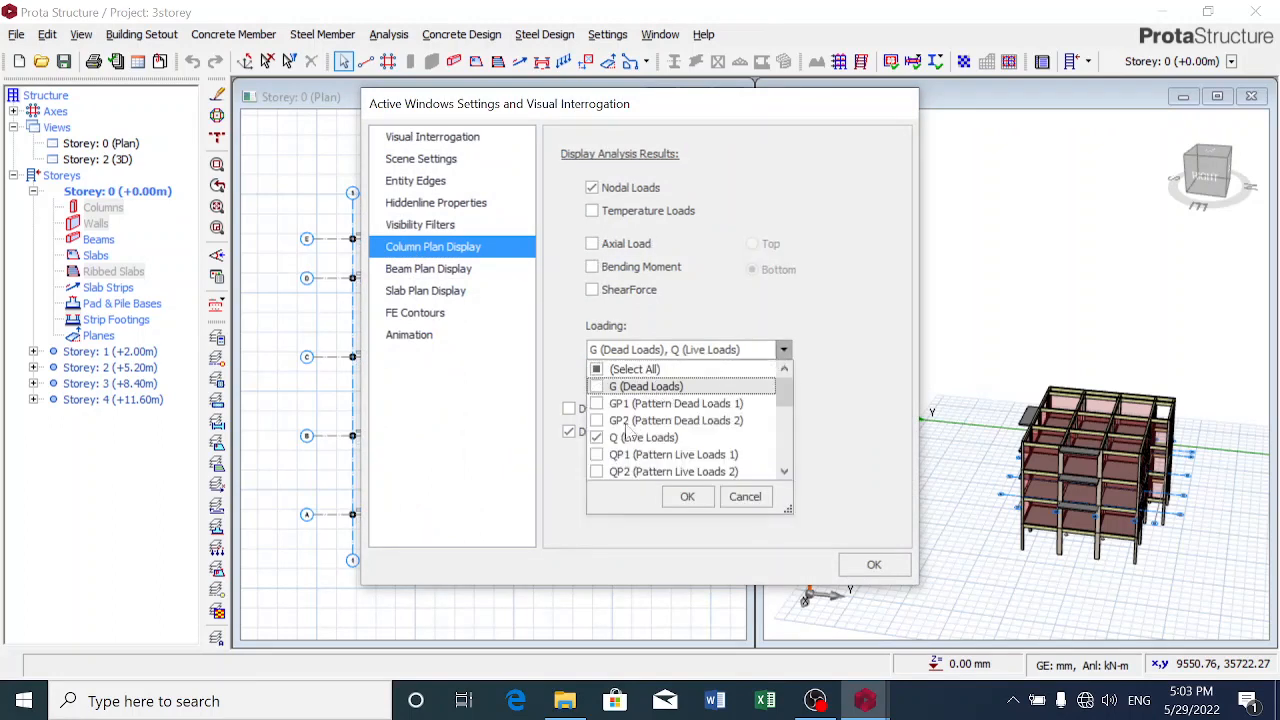
left_click(624, 437)
left_click(627, 188)
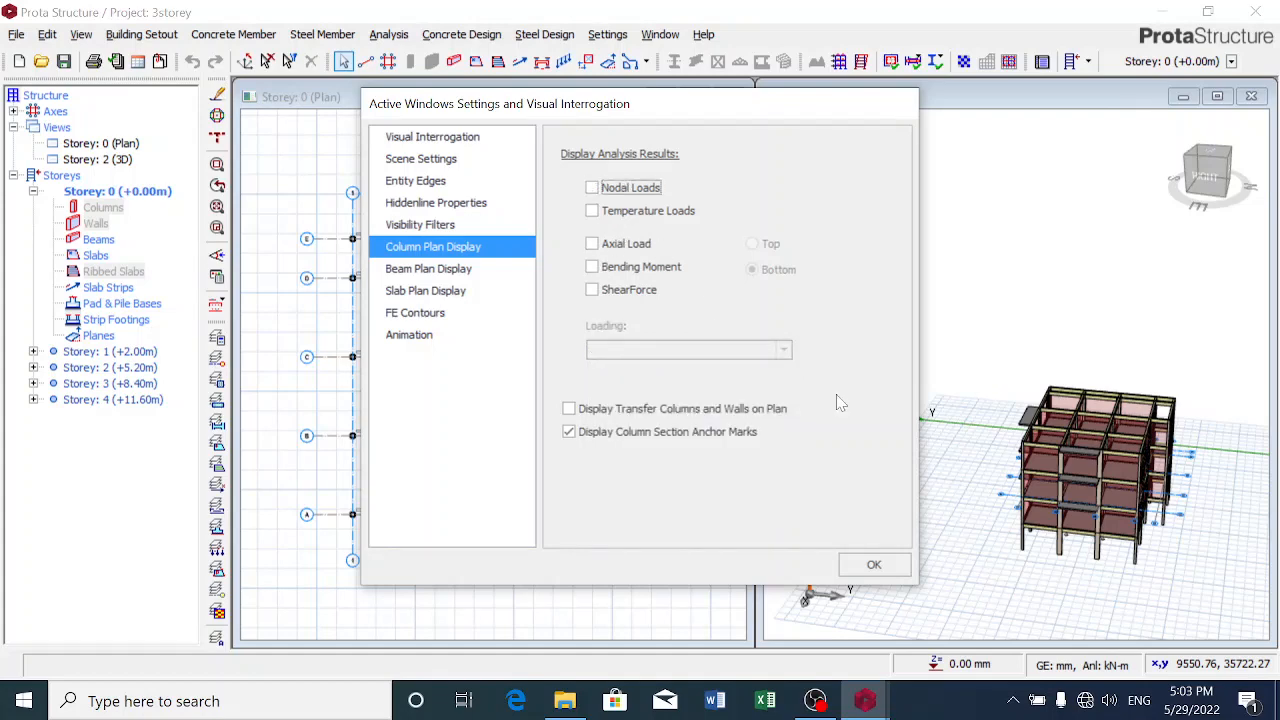
left_click(873, 567)
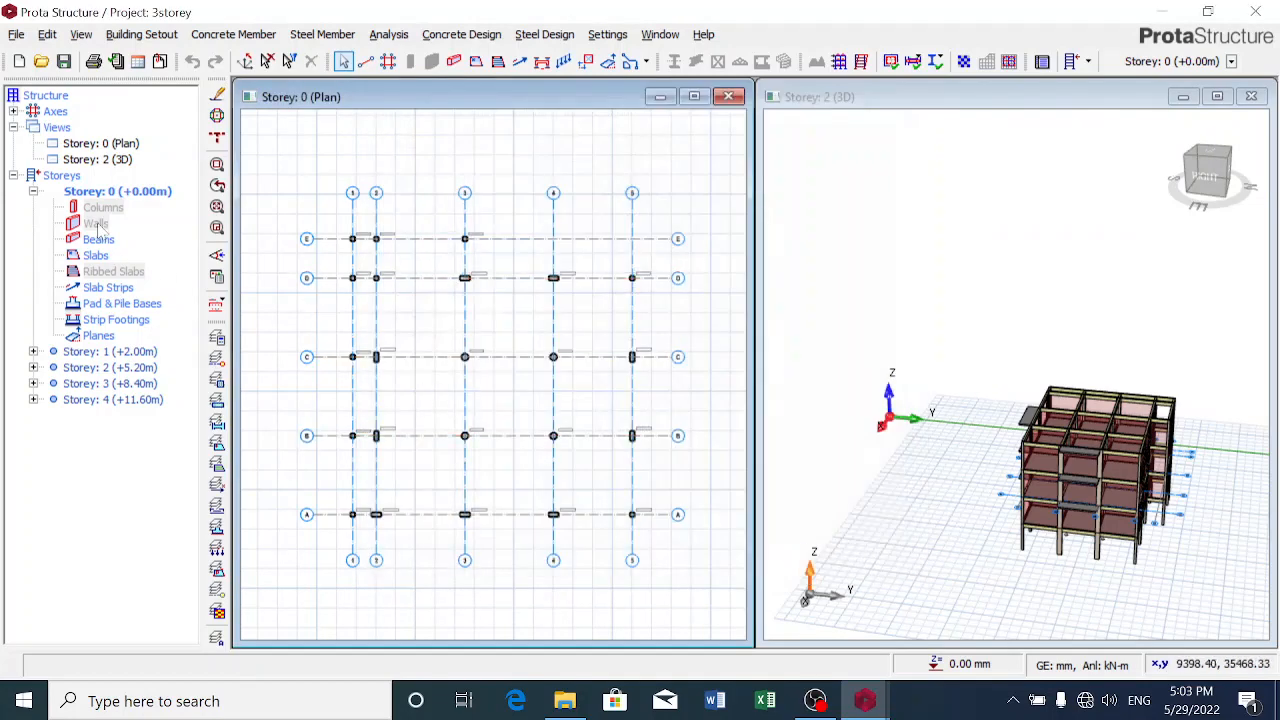
Examine the Storey 0 columns where axes D and E meet axes 1 and 2, plus the column bases in the 3D view
scroll(362, 237, "up", 3)
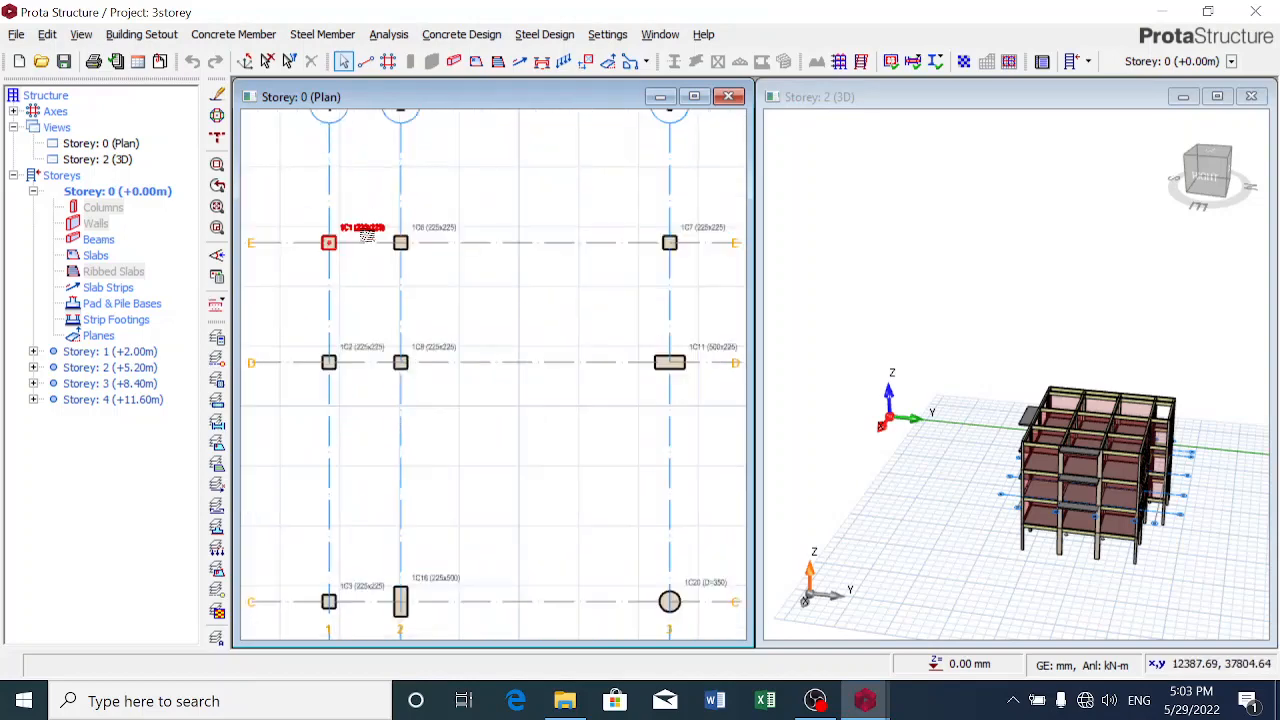
scroll(367, 235, "up", 2)
scroll(367, 235, "up", 1)
scroll(367, 235, "down", 1)
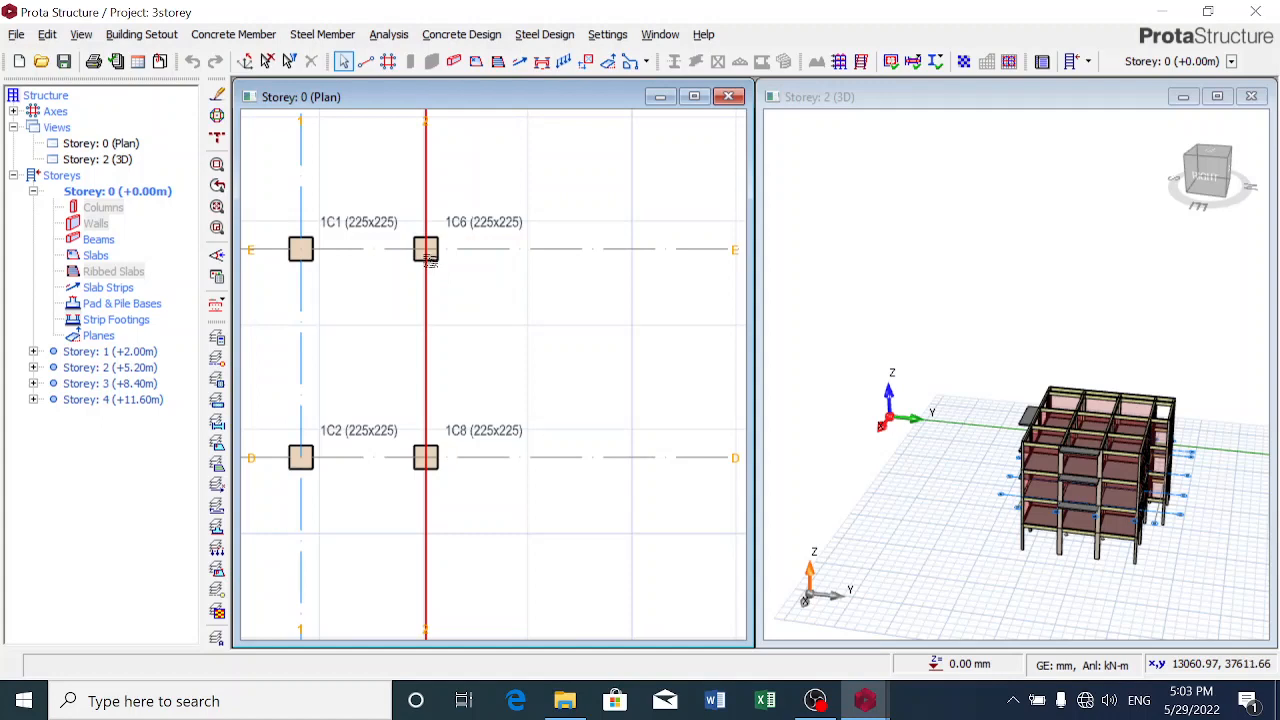
scroll(428, 262, "up", 1)
scroll(429, 258, "down", 1)
scroll(428, 258, "down", 1)
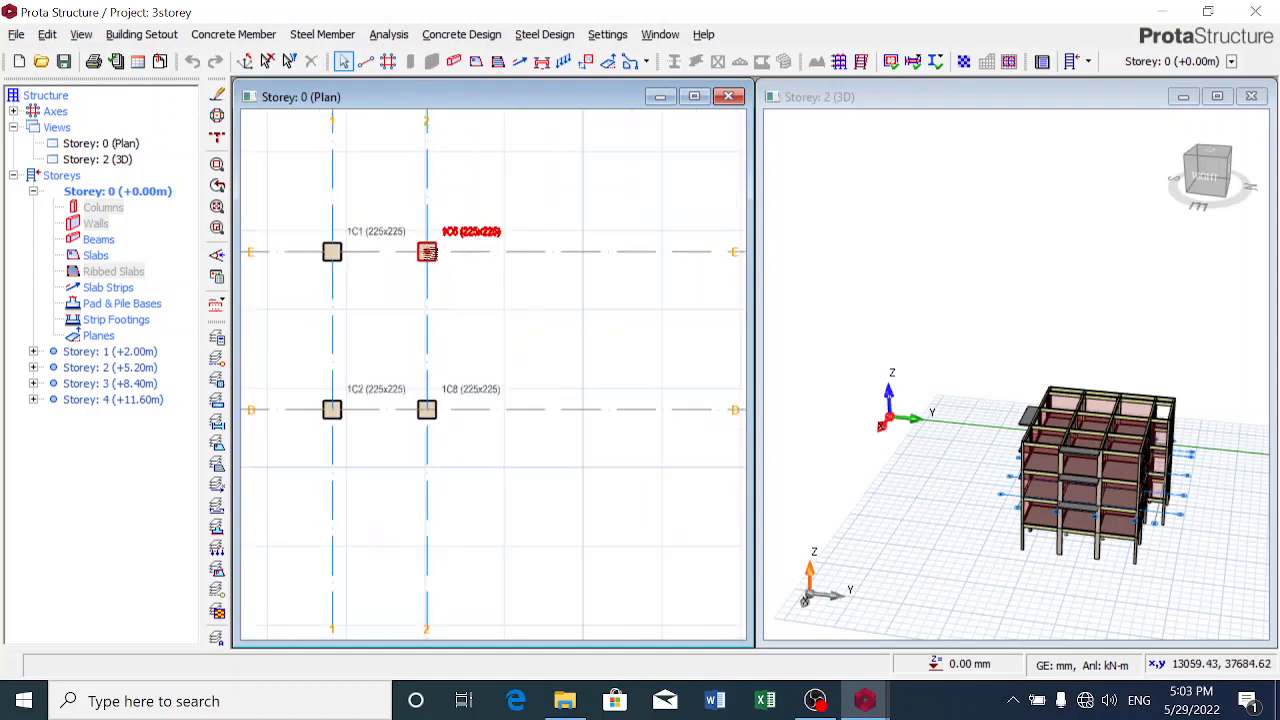
scroll(427, 240, "up", 3)
scroll(427, 235, "down", 4)
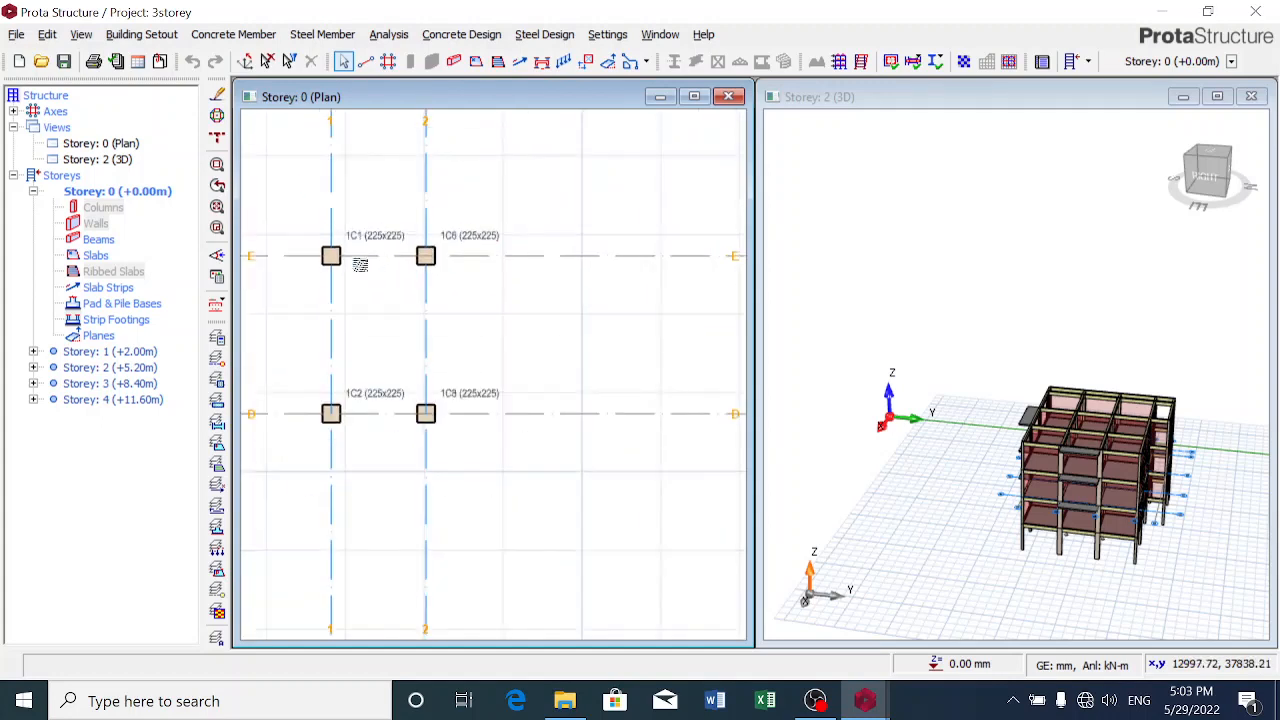
scroll(346, 237, "up", 3)
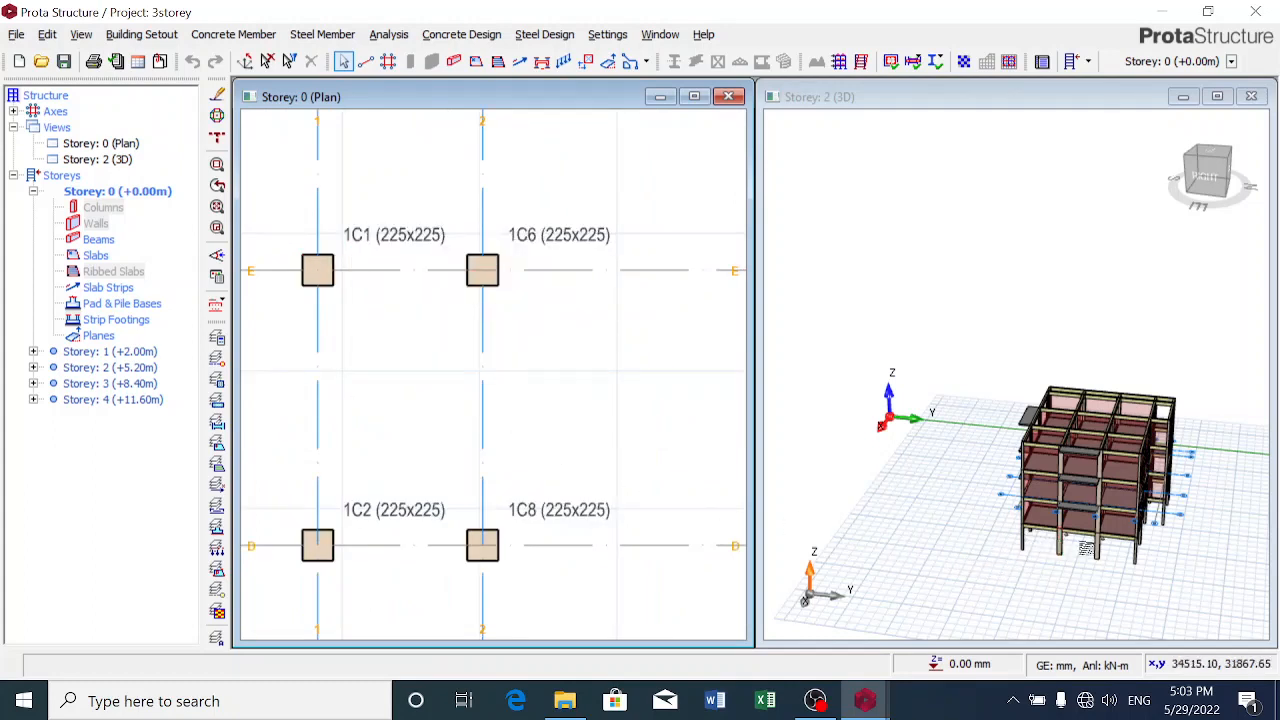
mouse_move(1100, 548)
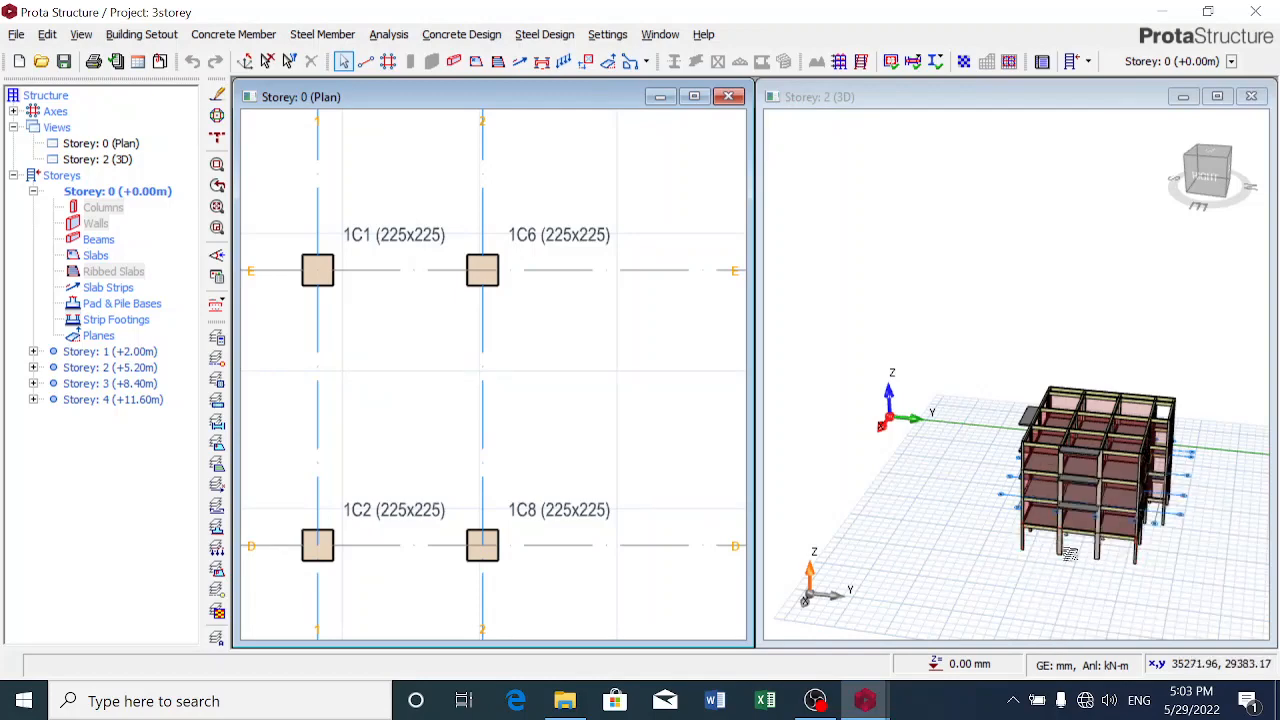
scroll(1093, 550, "up", 2)
scroll(1095, 550, "up", 2)
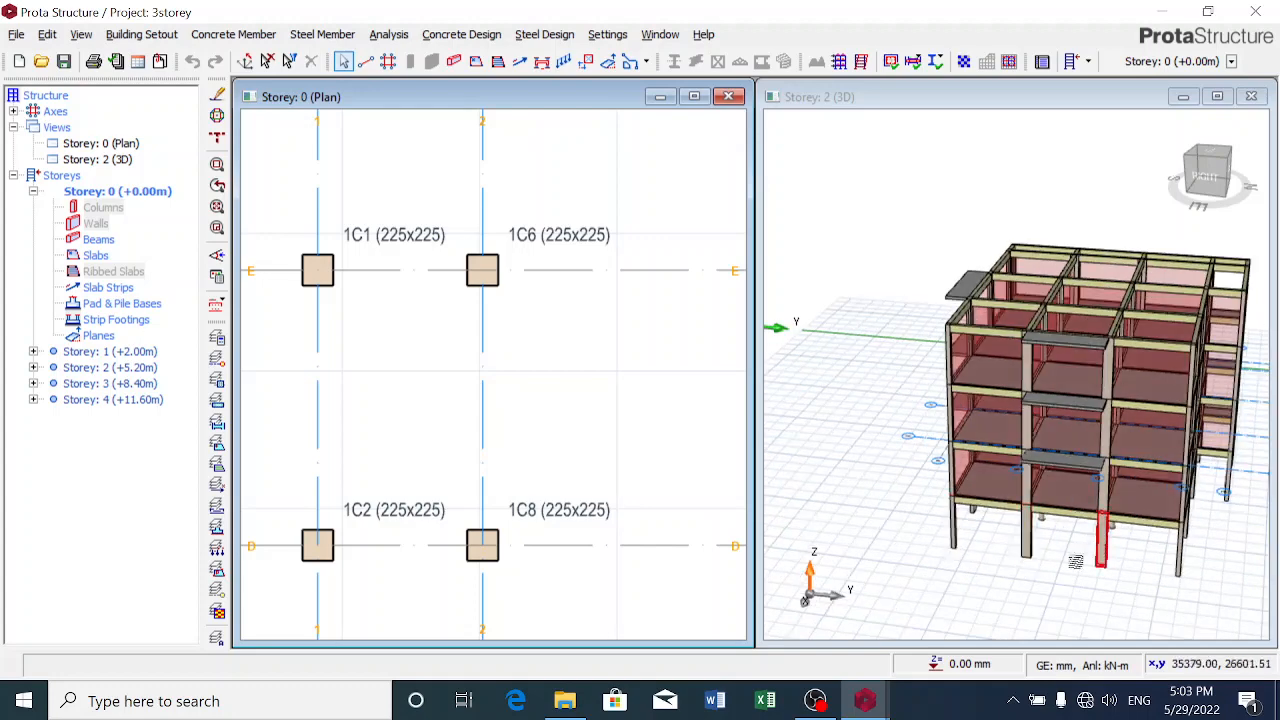
scroll(526, 481, "down", 1)
scroll(526, 481, "down", 1)
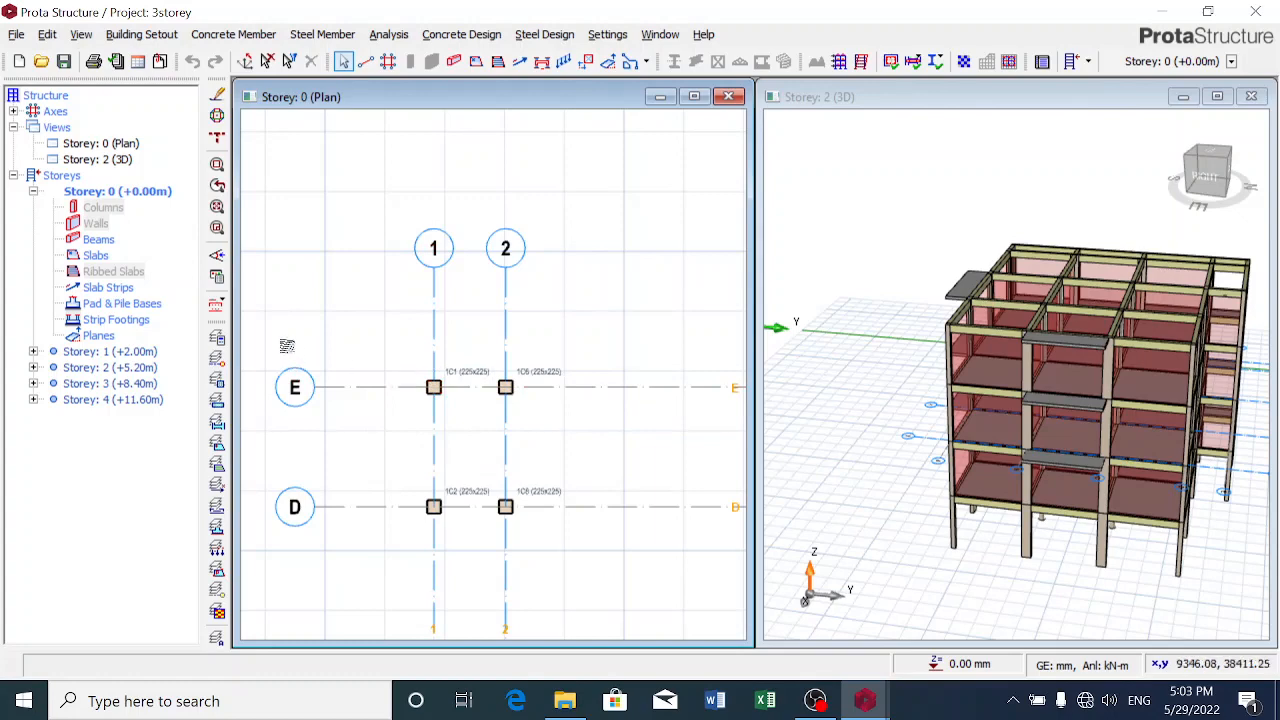
Turn on Nodal Loads and Axial Load in the column plan display, with G (Dead Loads) and Q (Live Loads) as the loadings
left_click(217, 277)
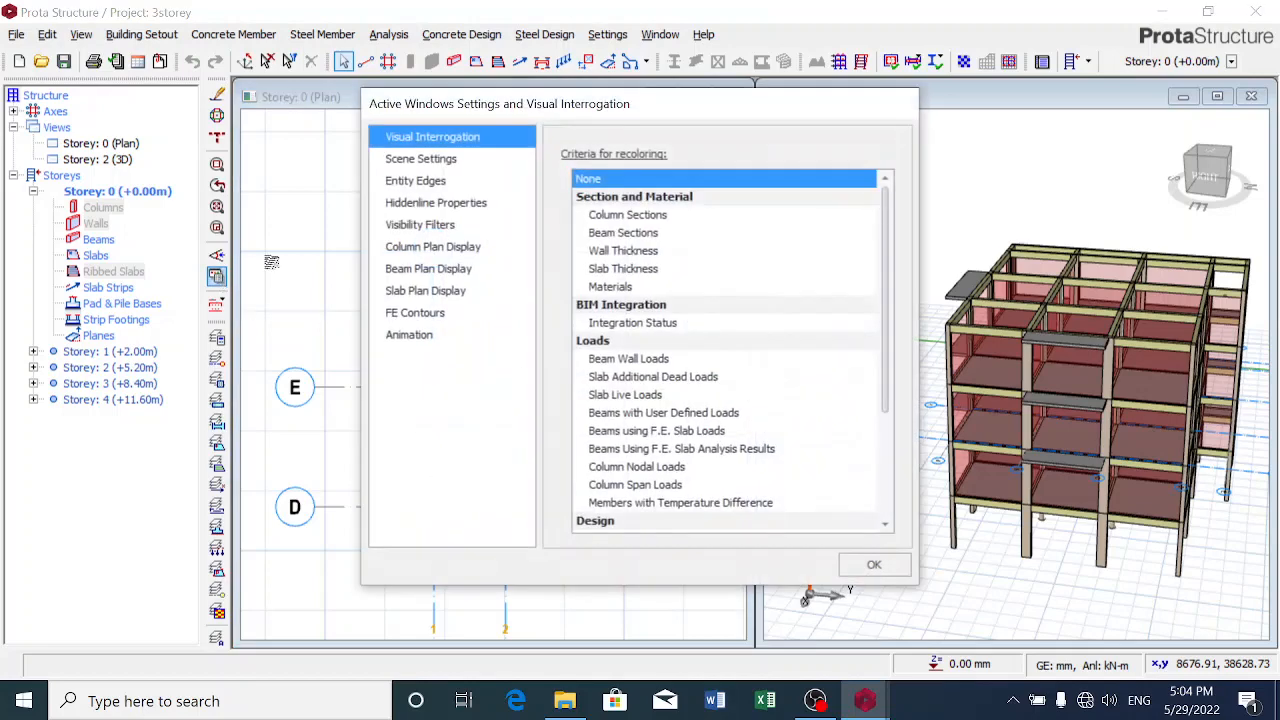
left_click(424, 249)
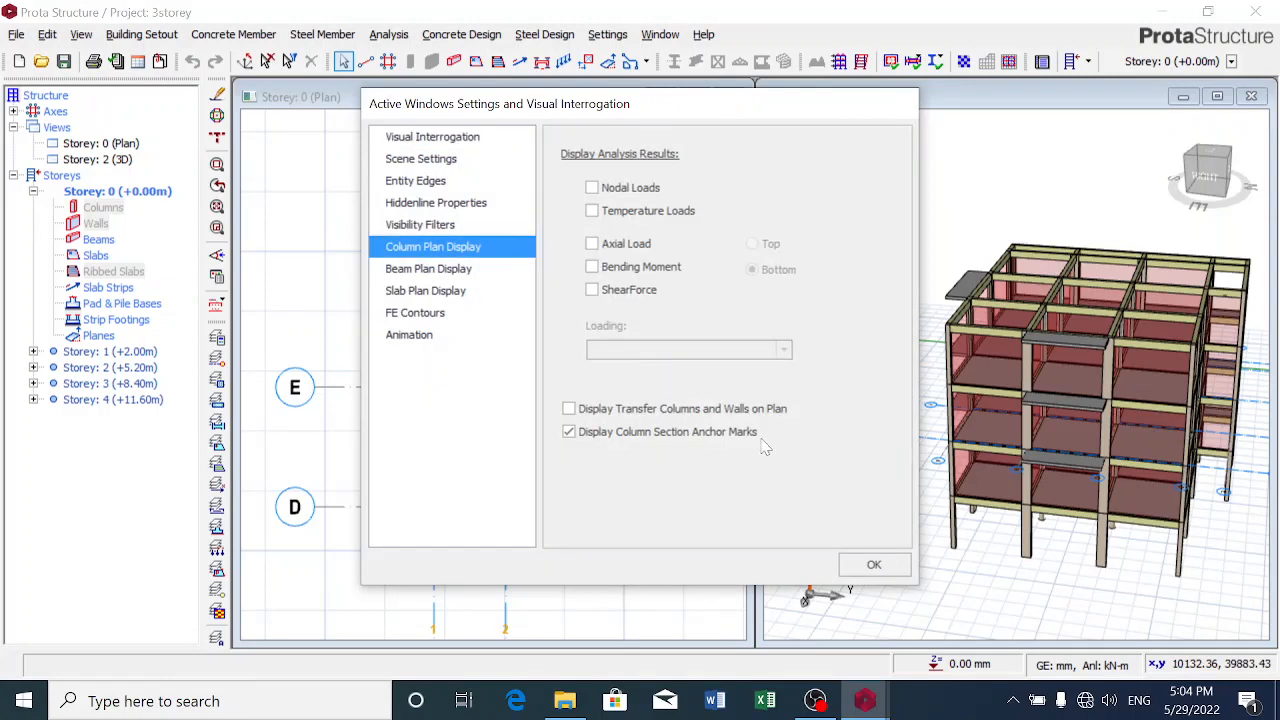
left_click(630, 188)
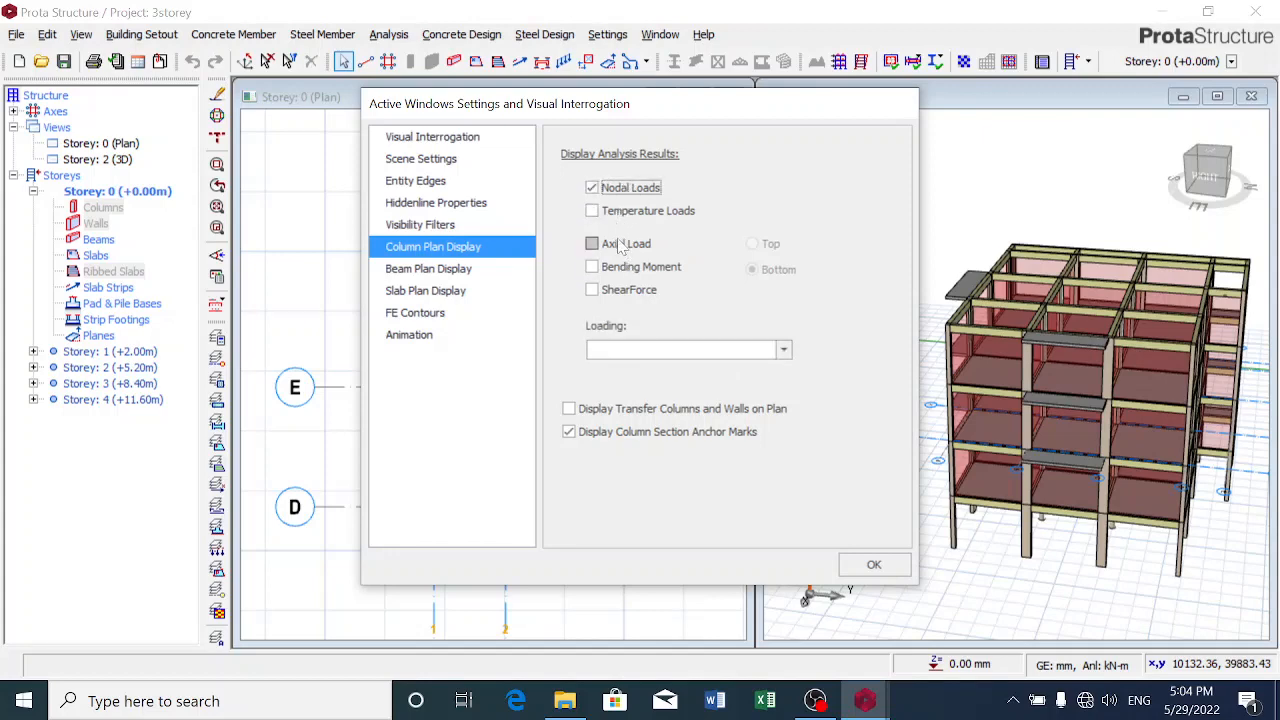
left_click(622, 246)
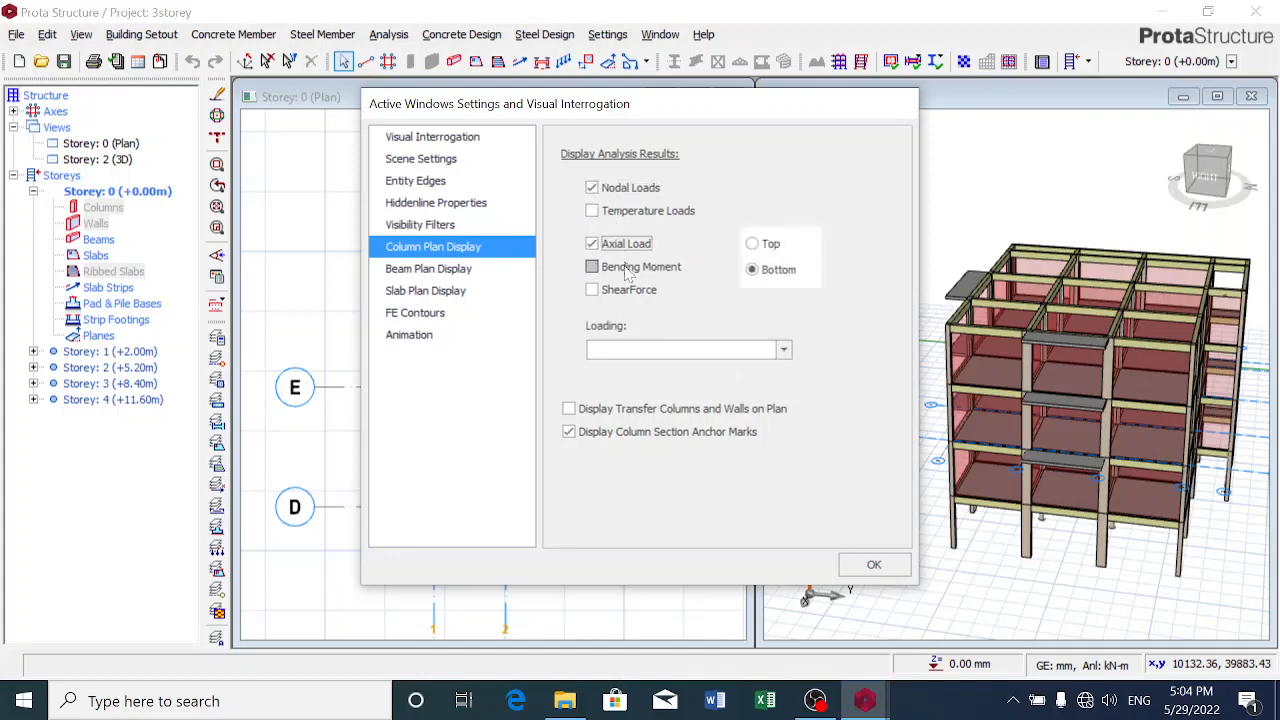
left_click(784, 350)
left_click(678, 388)
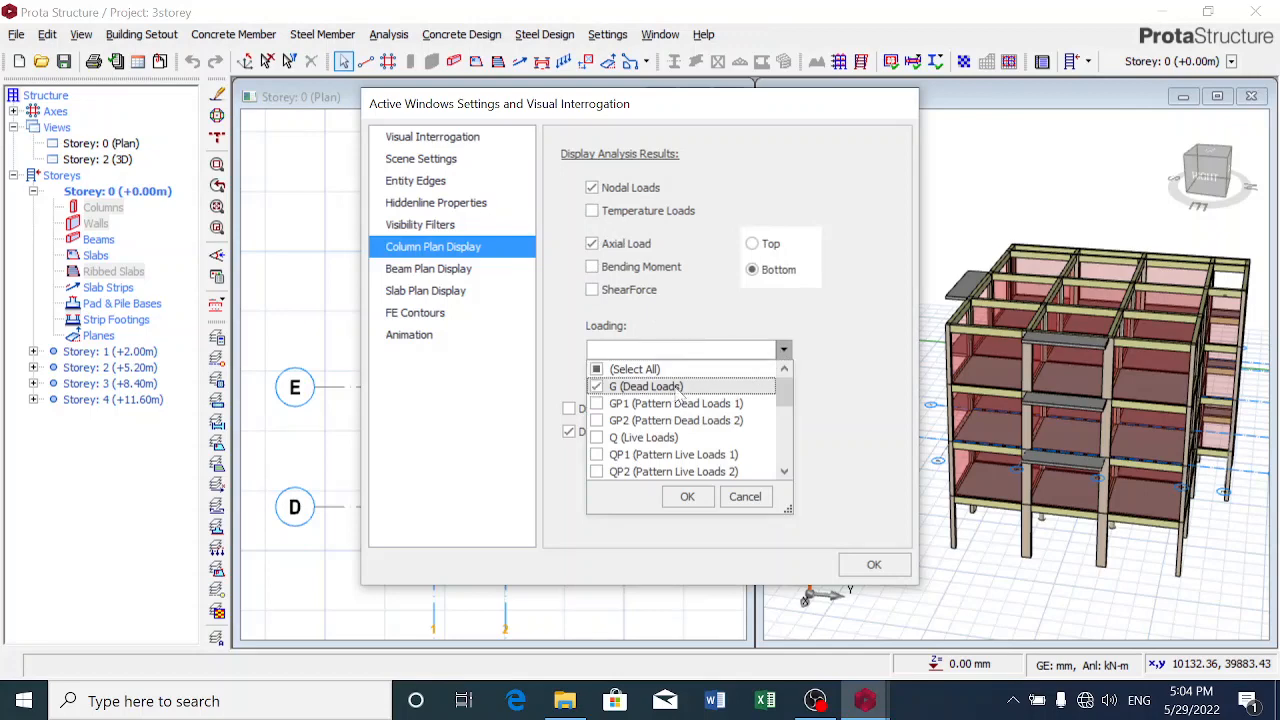
left_click(642, 438)
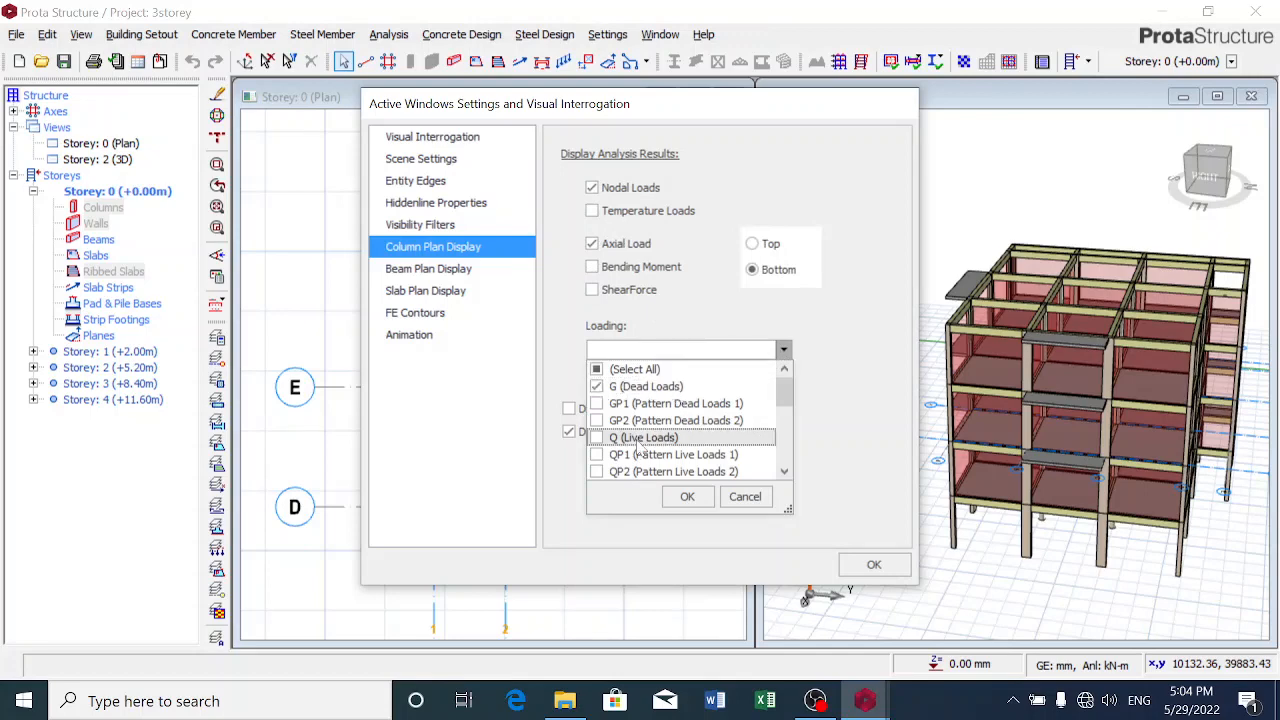
left_click(690, 497)
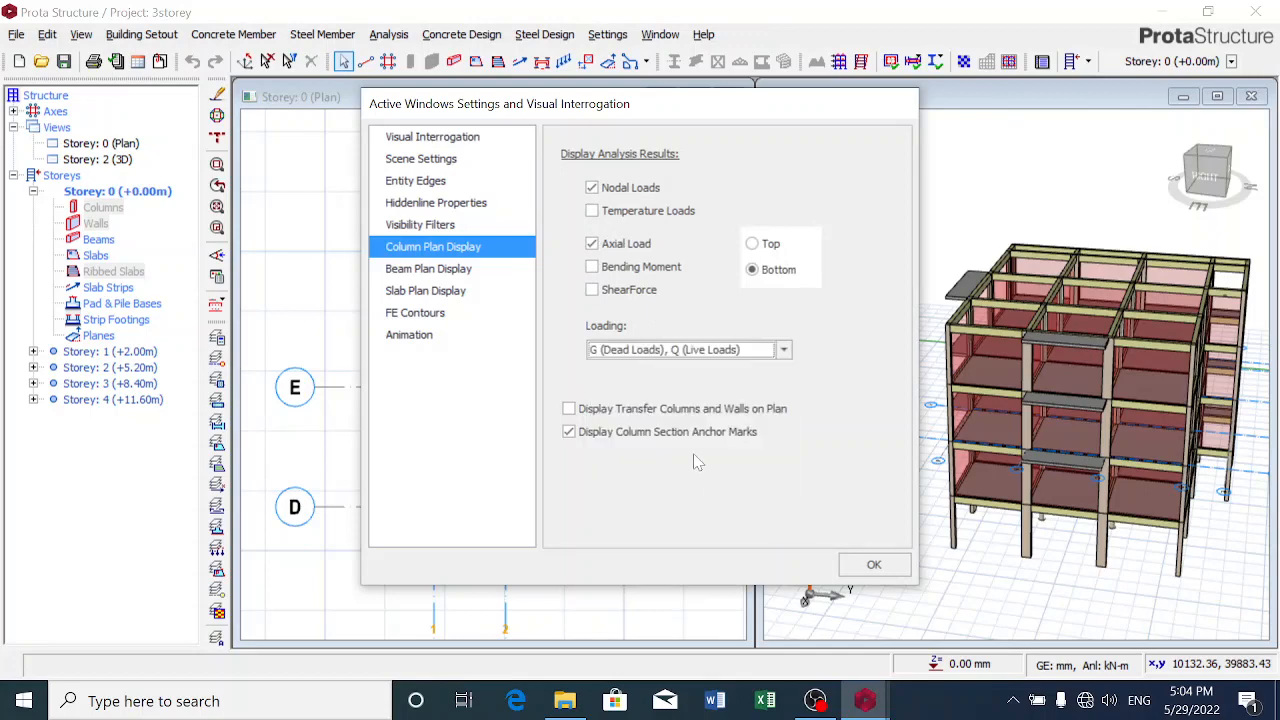
left_click(851, 561)
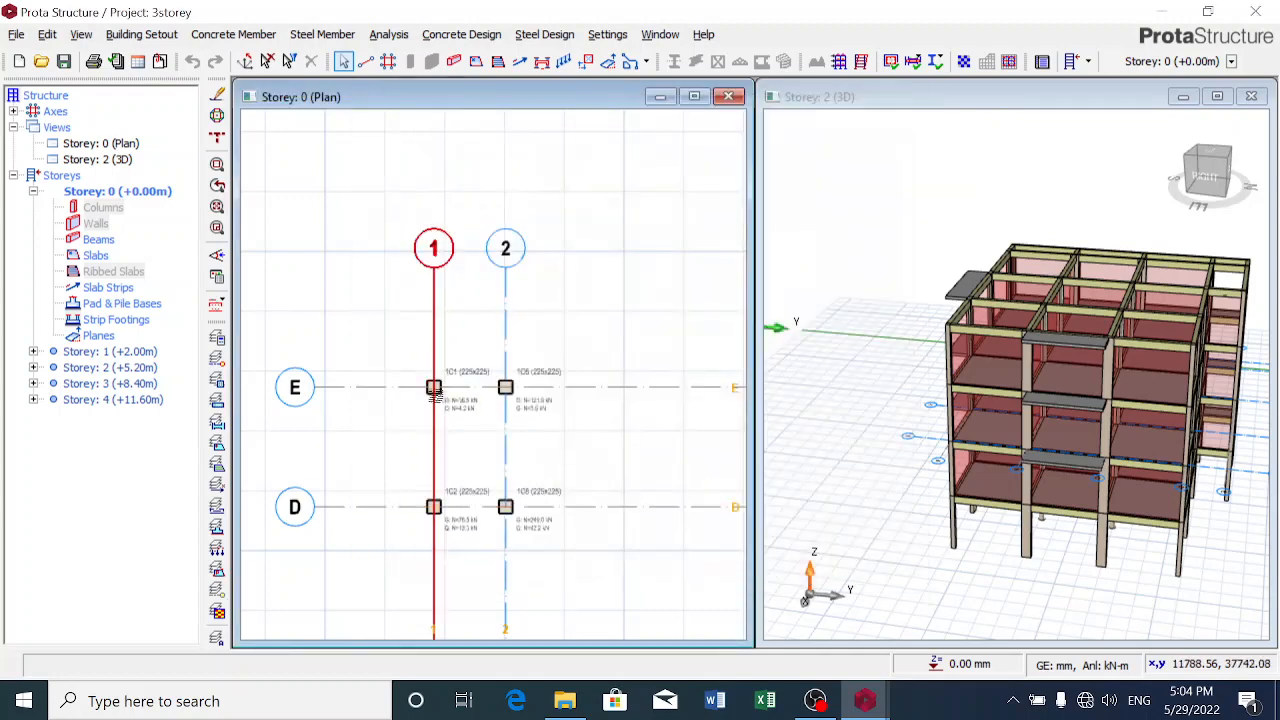
Read the dead and live axial loads at columns 1C1 and 1C11 on the Storey 0 plan
scroll(453, 404, "up", 5)
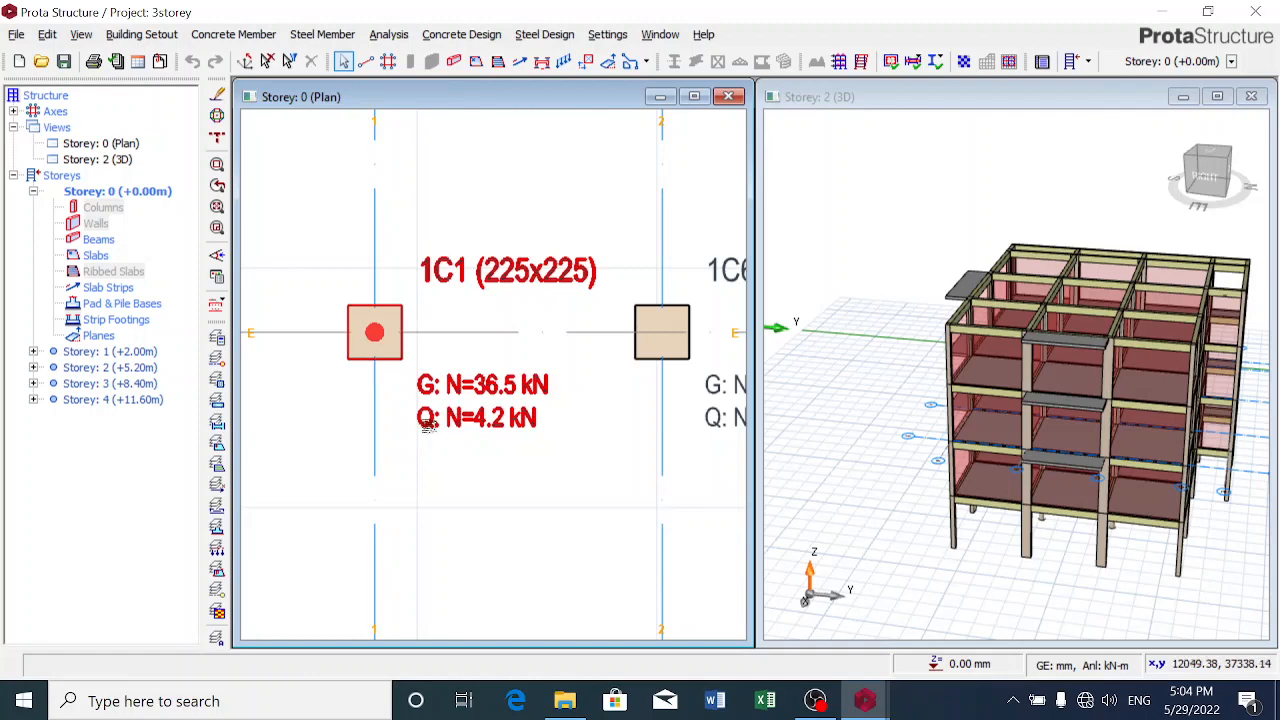
scroll(380, 331, "down", 2)
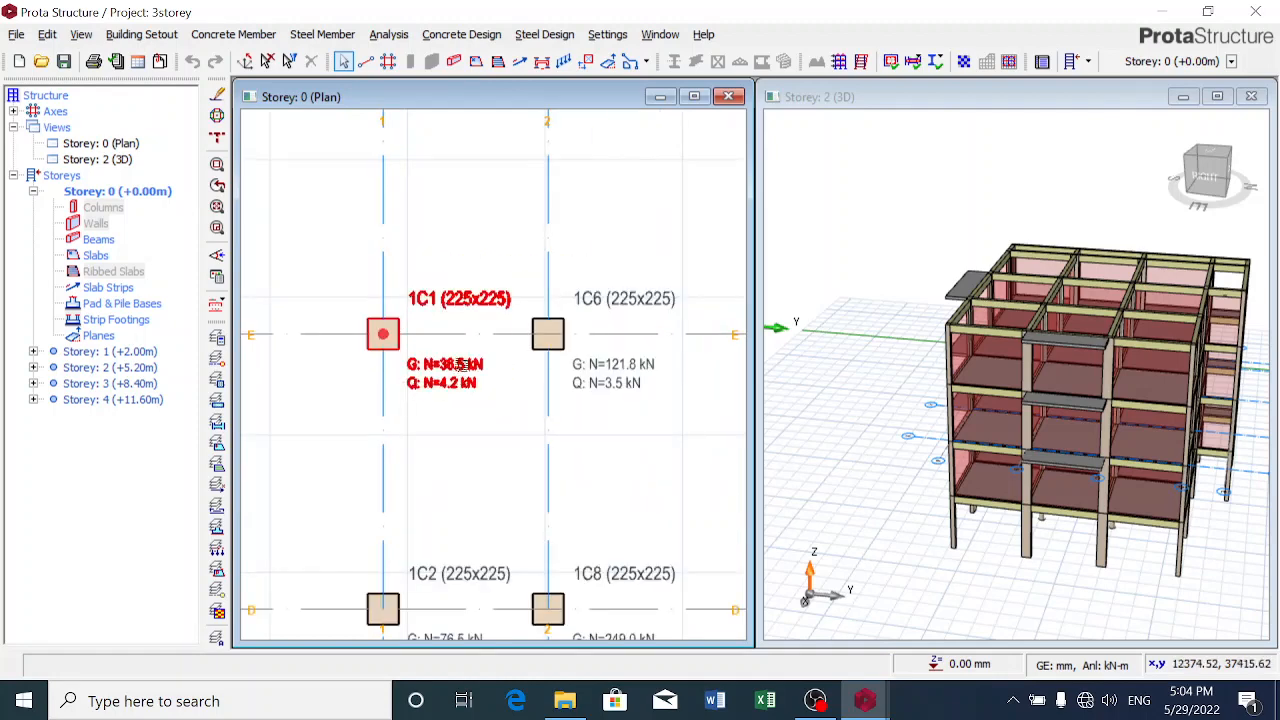
scroll(447, 345, "down", 5)
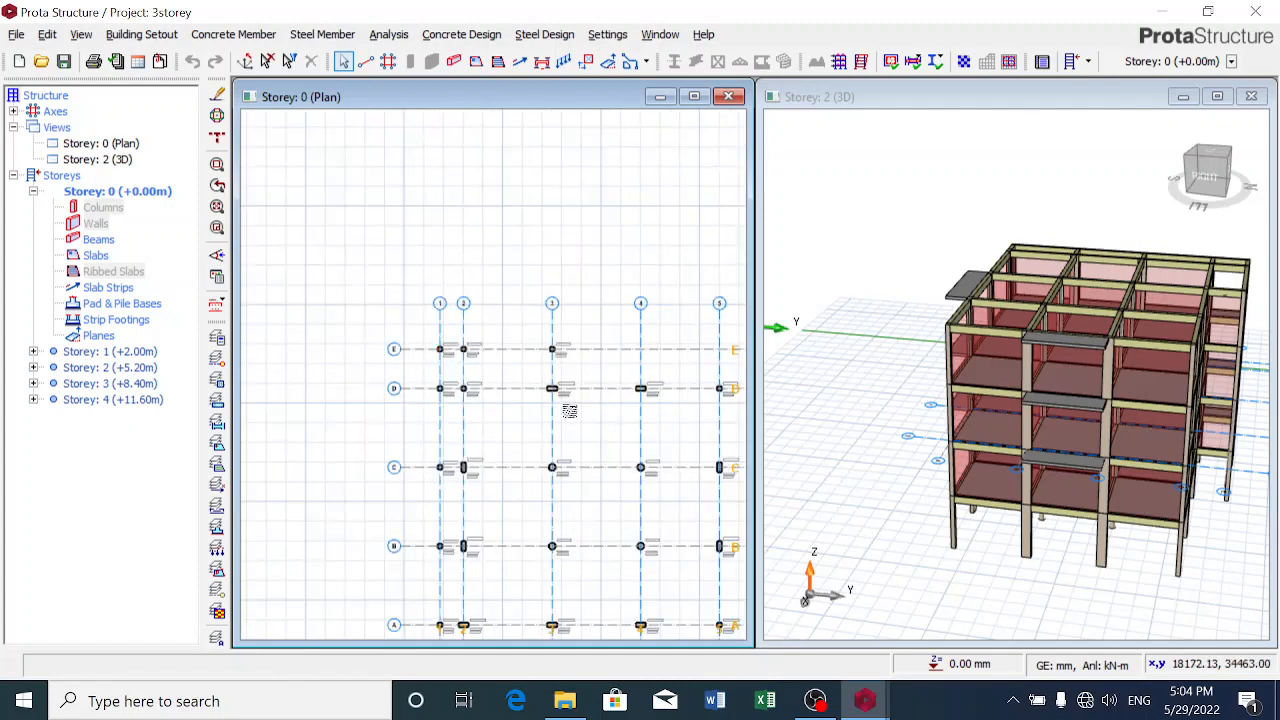
scroll(571, 405, "up", 5)
scroll(573, 402, "up", 6)
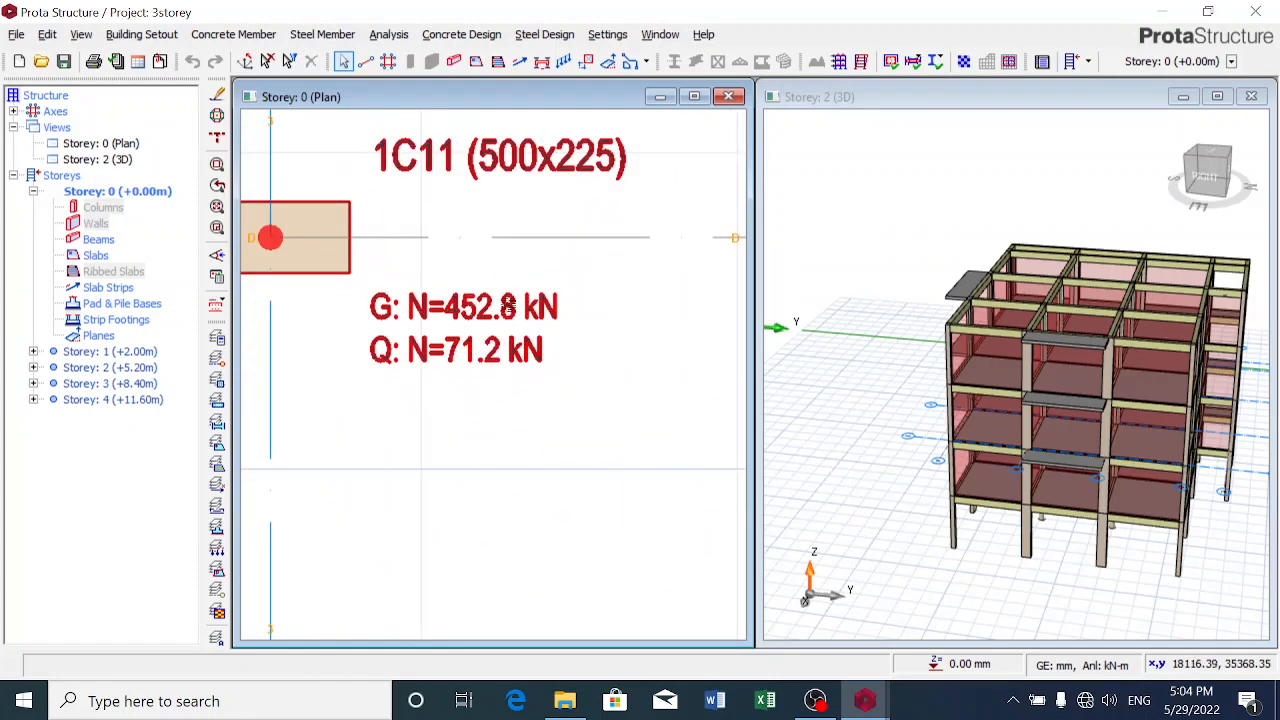
scroll(480, 340, "down", 3)
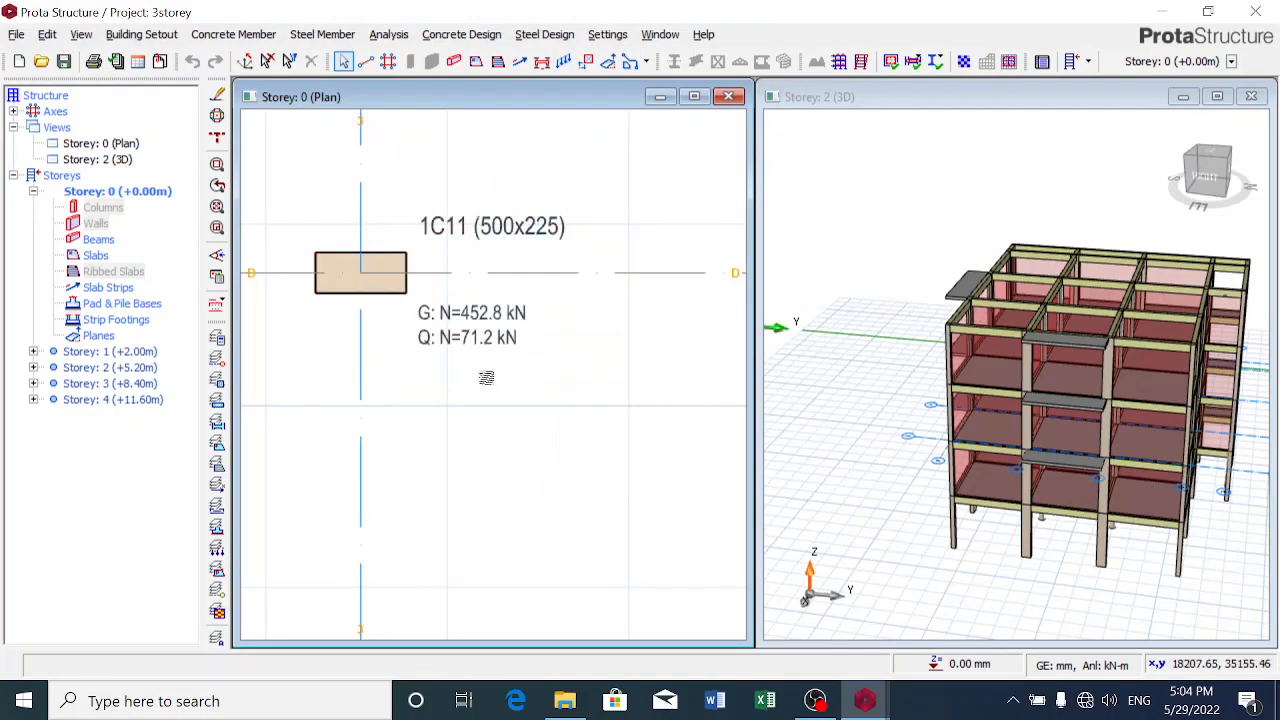
scroll(486, 376, "down", 3)
scroll(484, 381, "down", 4)
Read the dead and live axial loads at column 1C2, at the intersection of axes D and 1
scroll(388, 340, "up", 4)
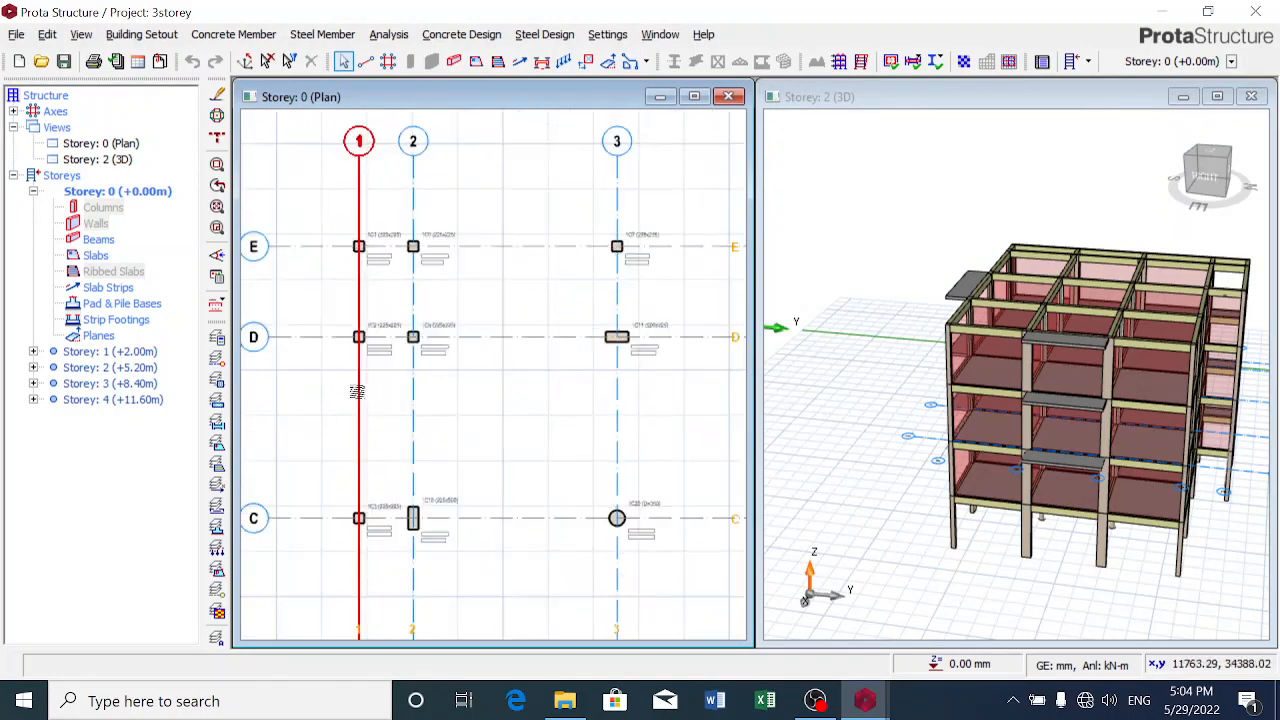
scroll(392, 341, "up", 5)
scroll(385, 350, "down", 3)
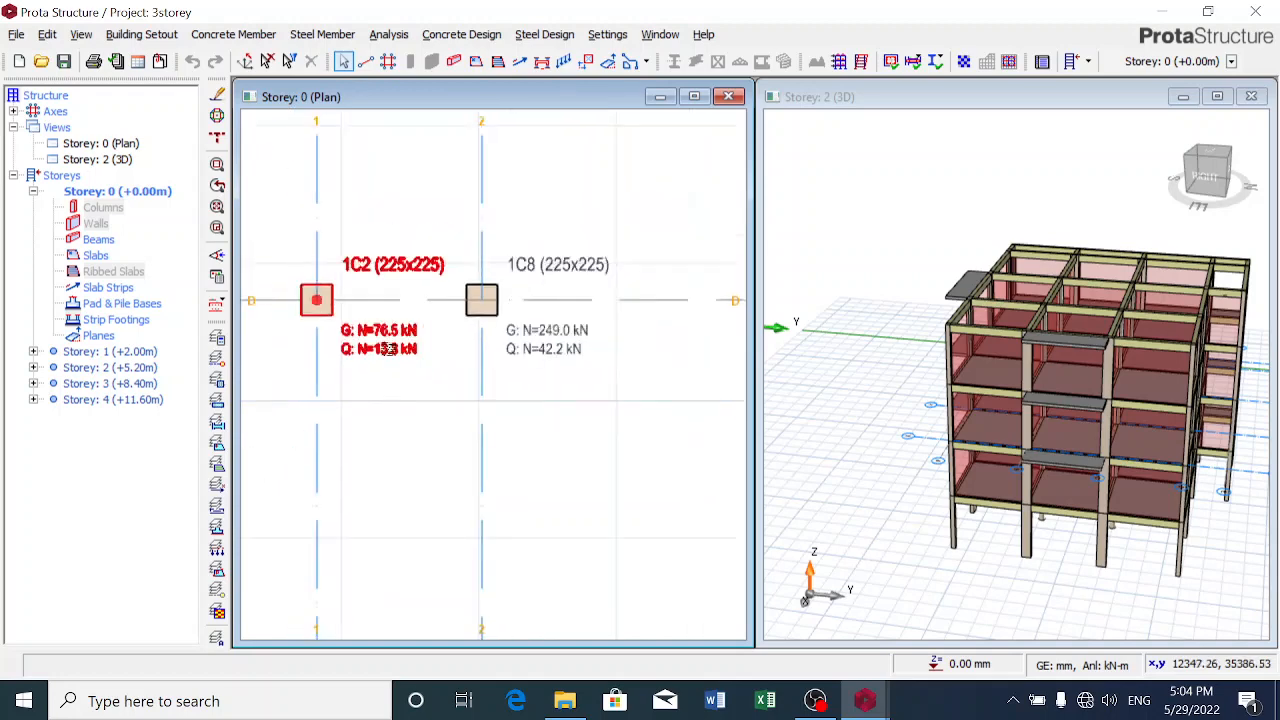
mouse_move(378, 358)
scroll(352, 345, "up", 2)
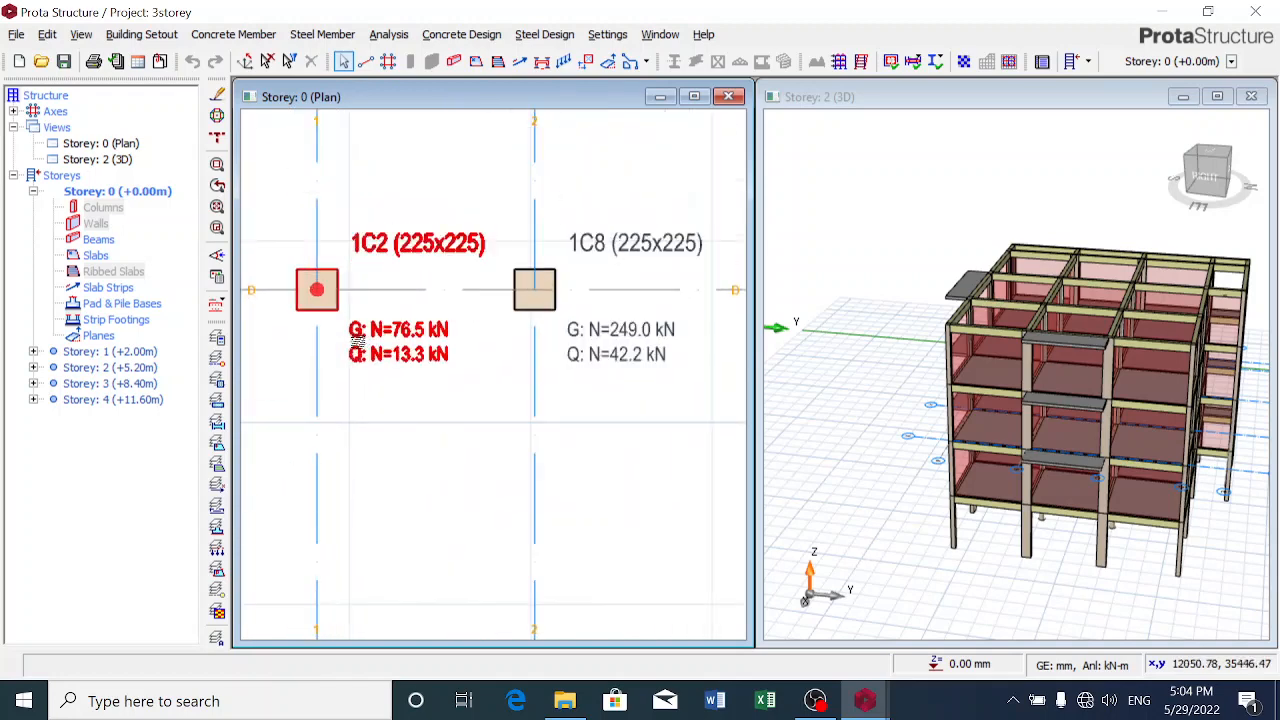
scroll(357, 346, "down", 4)
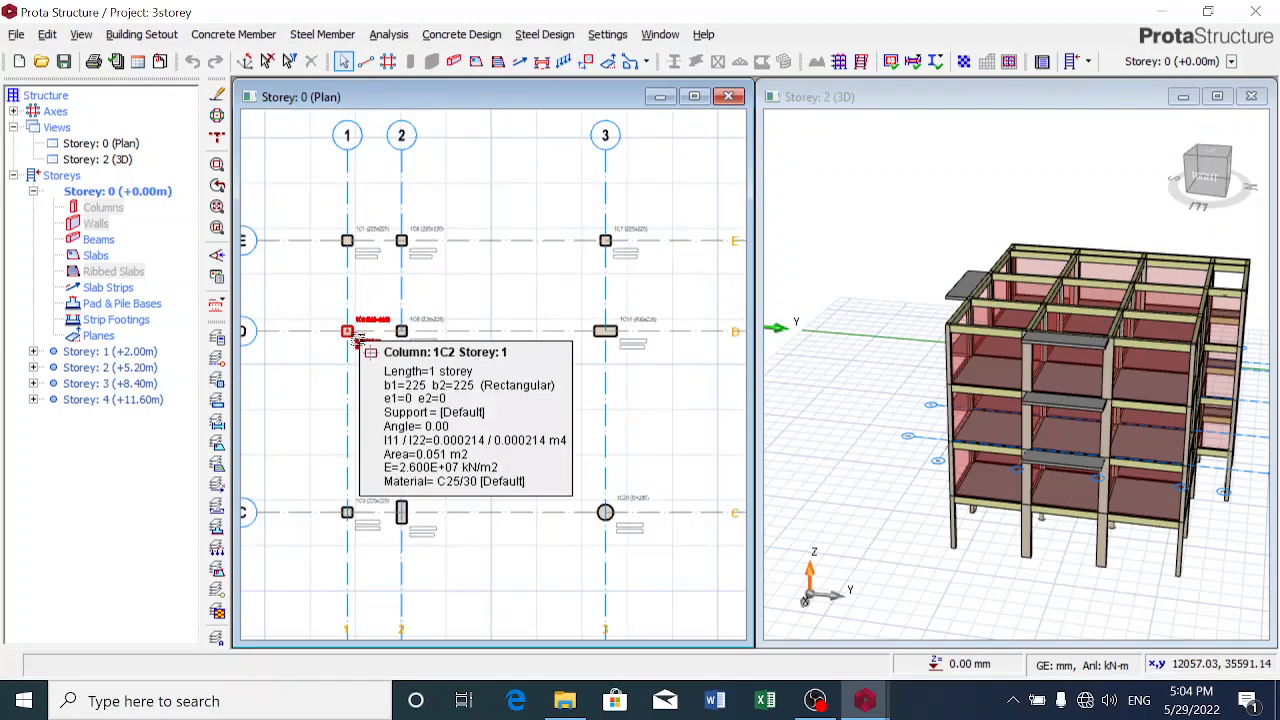
Set the foundation floor's concrete to C25/30 in the Building Analysis material settings
scroll(358, 340, "down", 2)
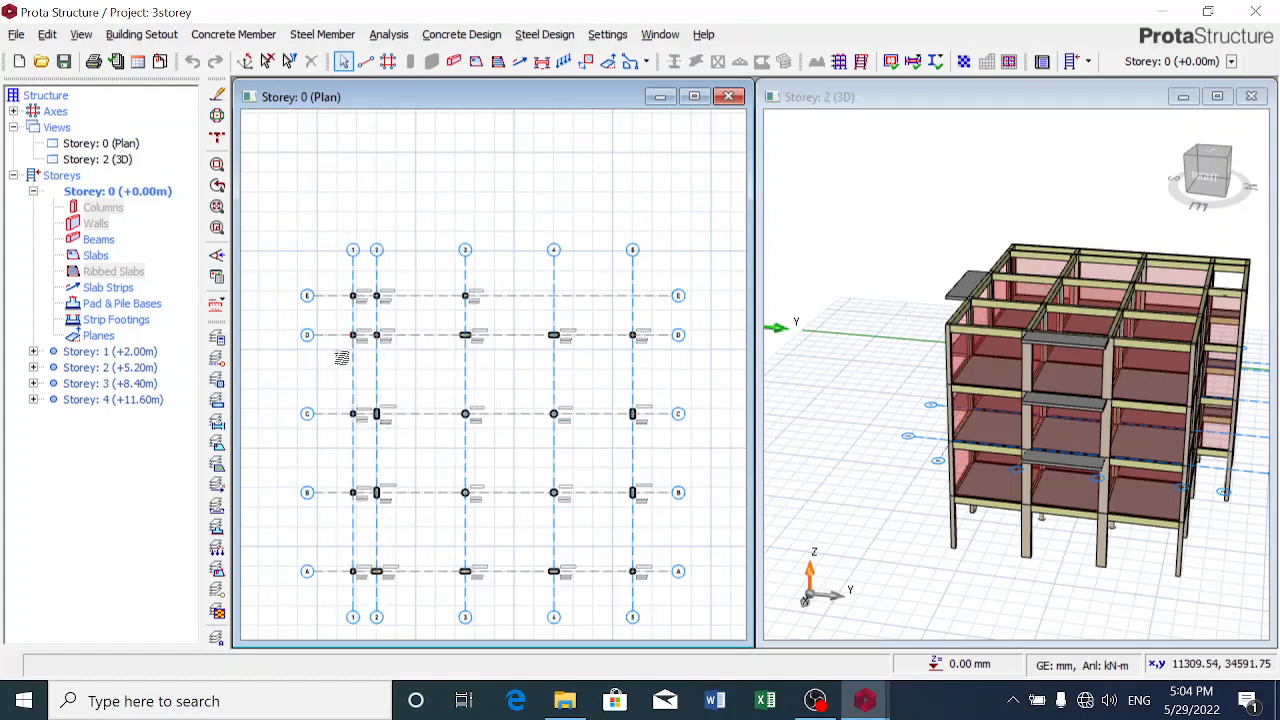
left_click(387, 36)
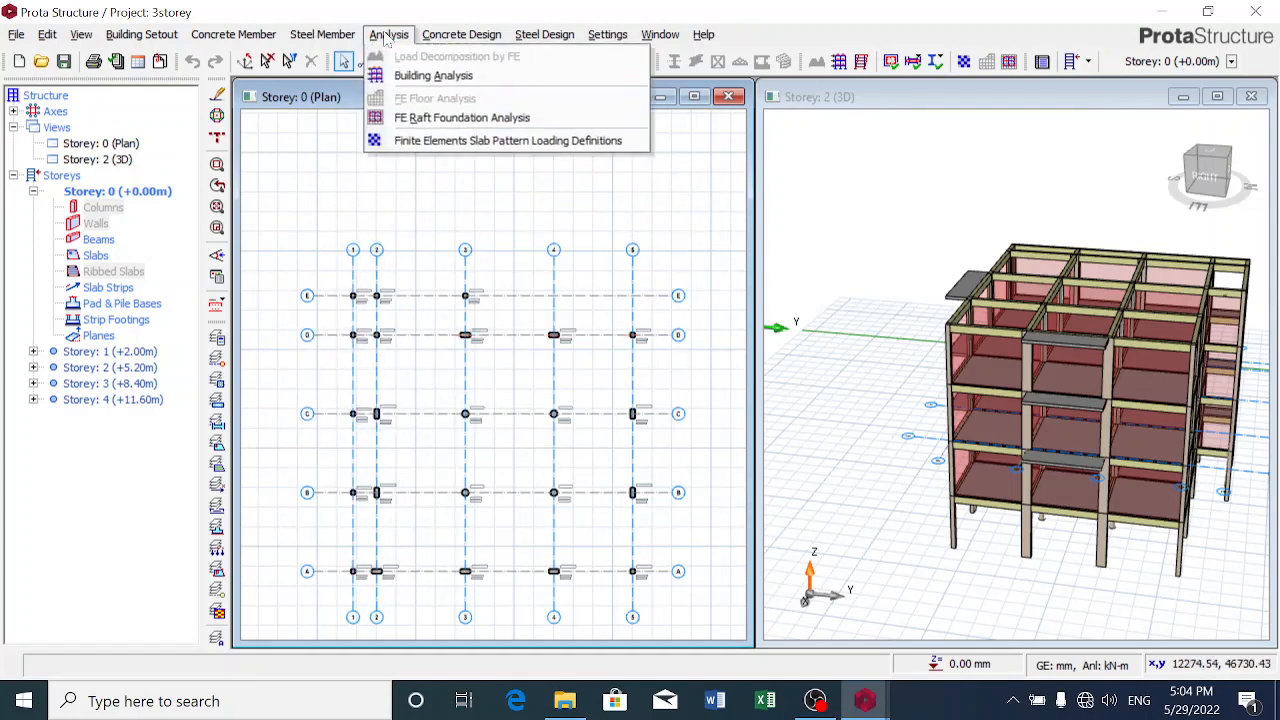
left_click(420, 76)
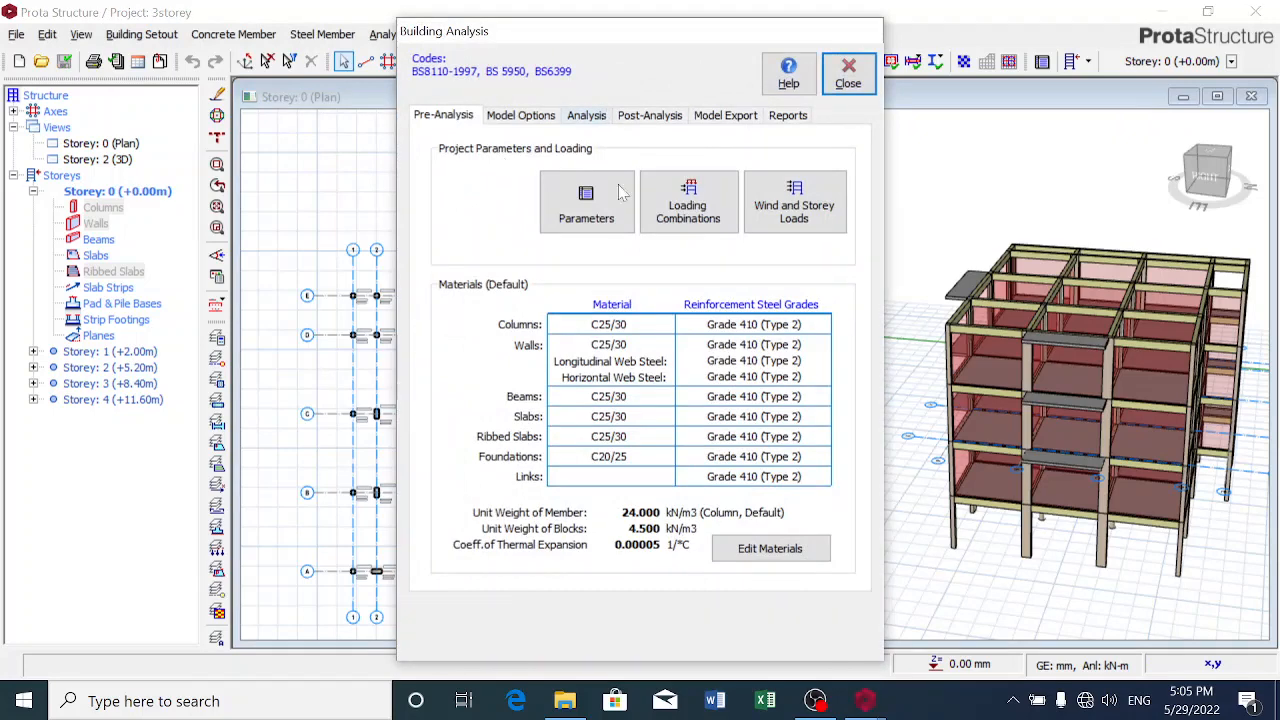
left_click(755, 558)
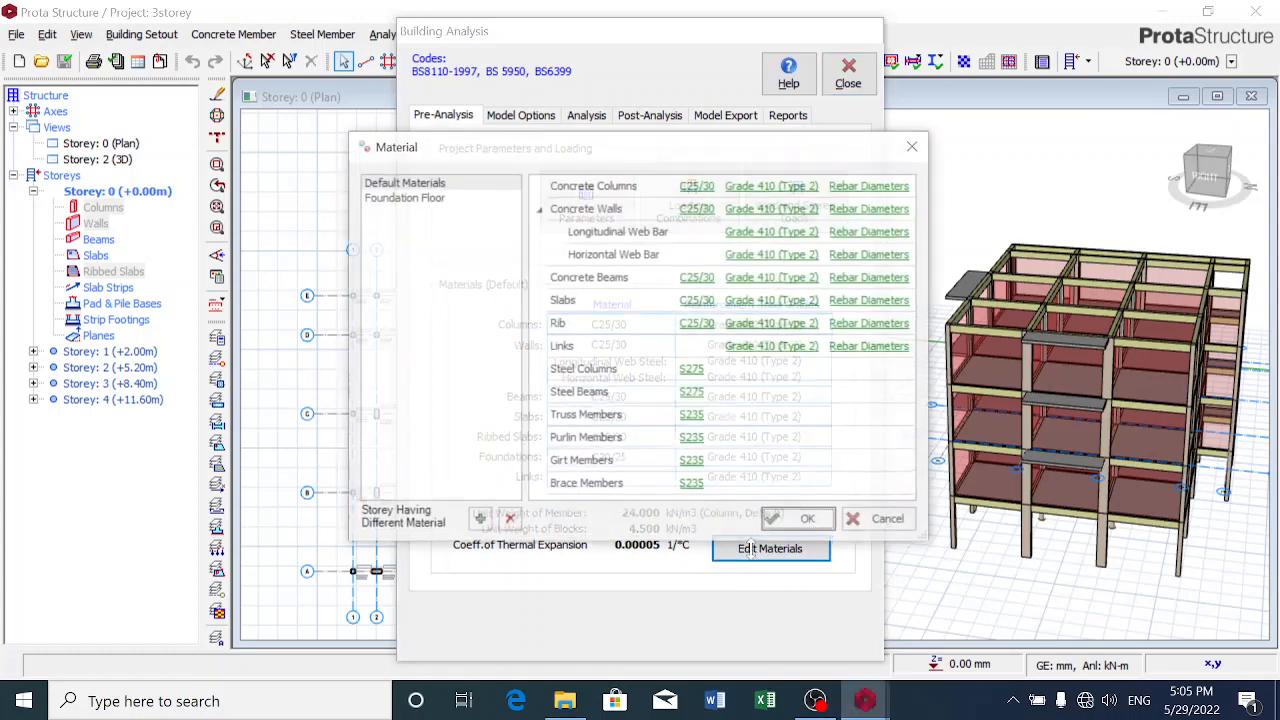
left_click(456, 198)
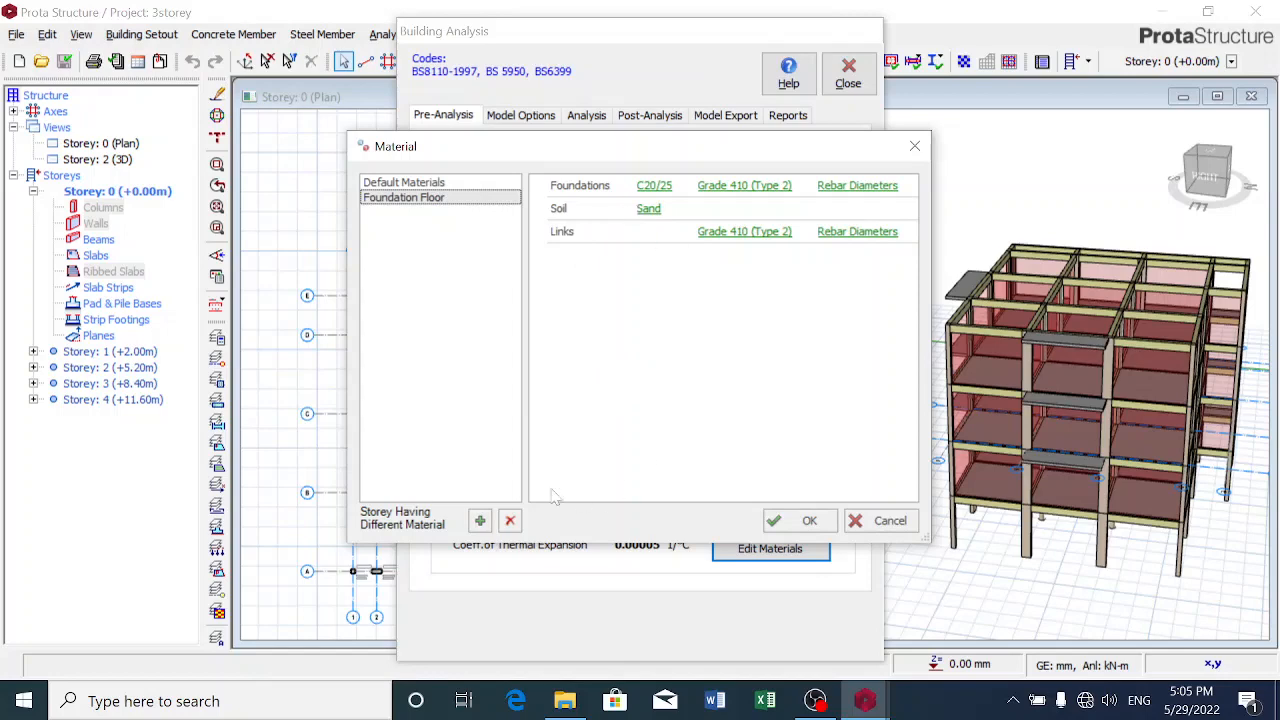
left_click(657, 187)
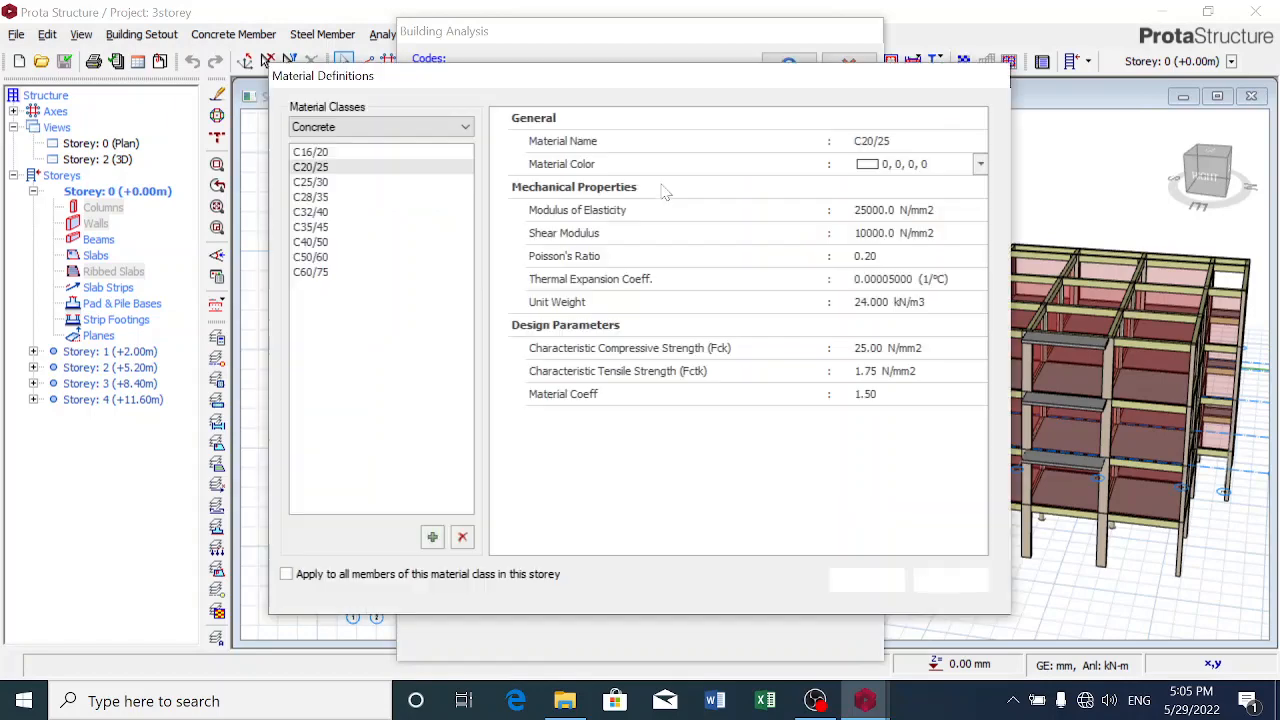
left_click(336, 183)
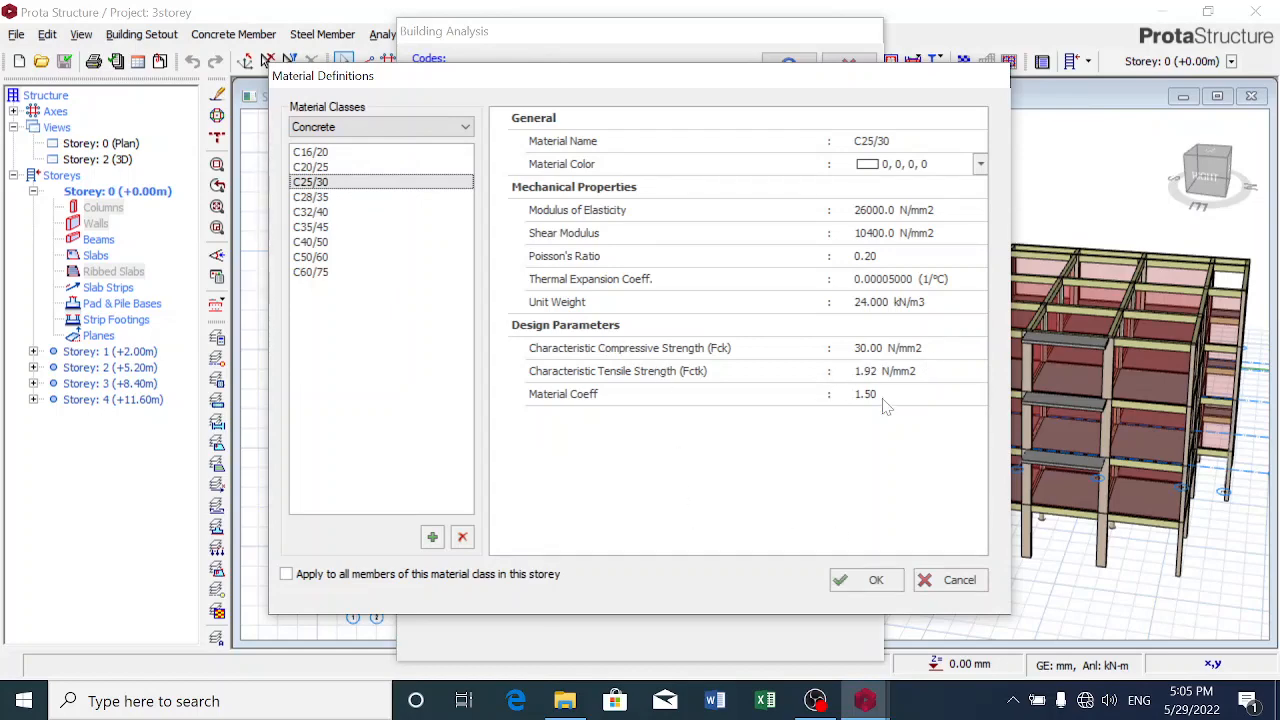
left_click(874, 582)
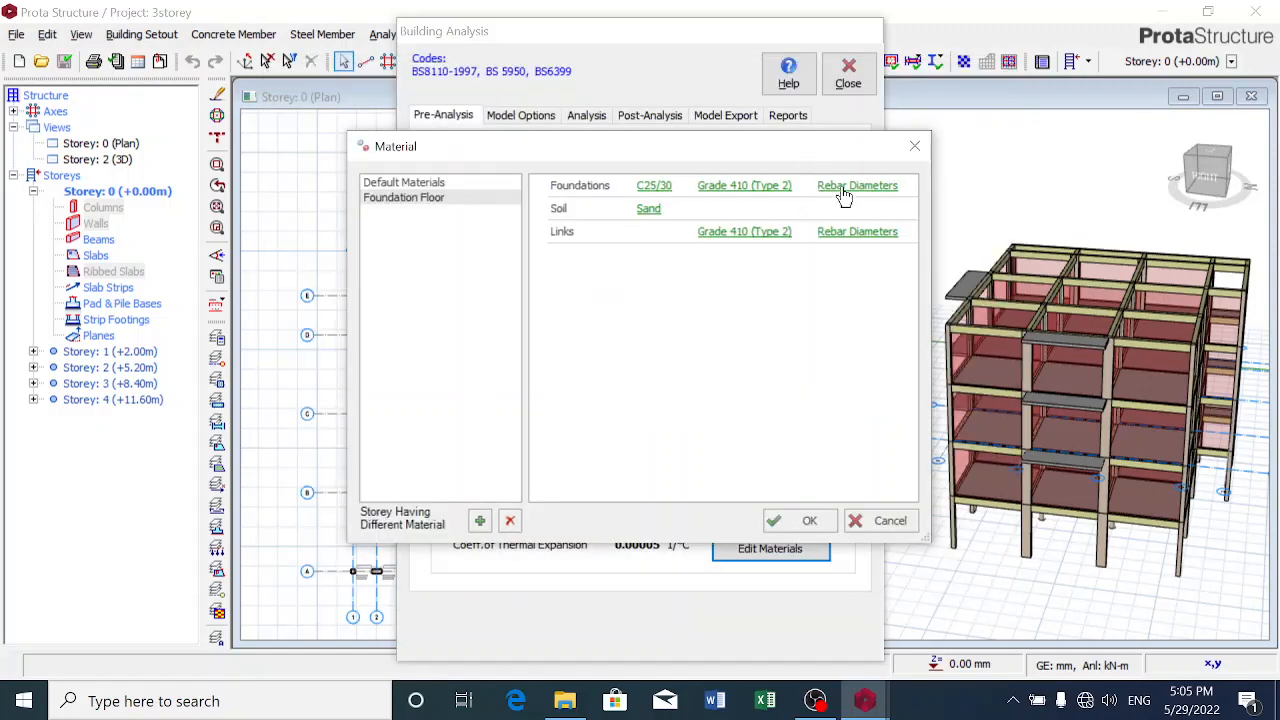
Restrict the Grade 410 (Type 2) foundation rebar to Y10, Y16 and Y20, and close the building analysis settings
left_click(843, 191)
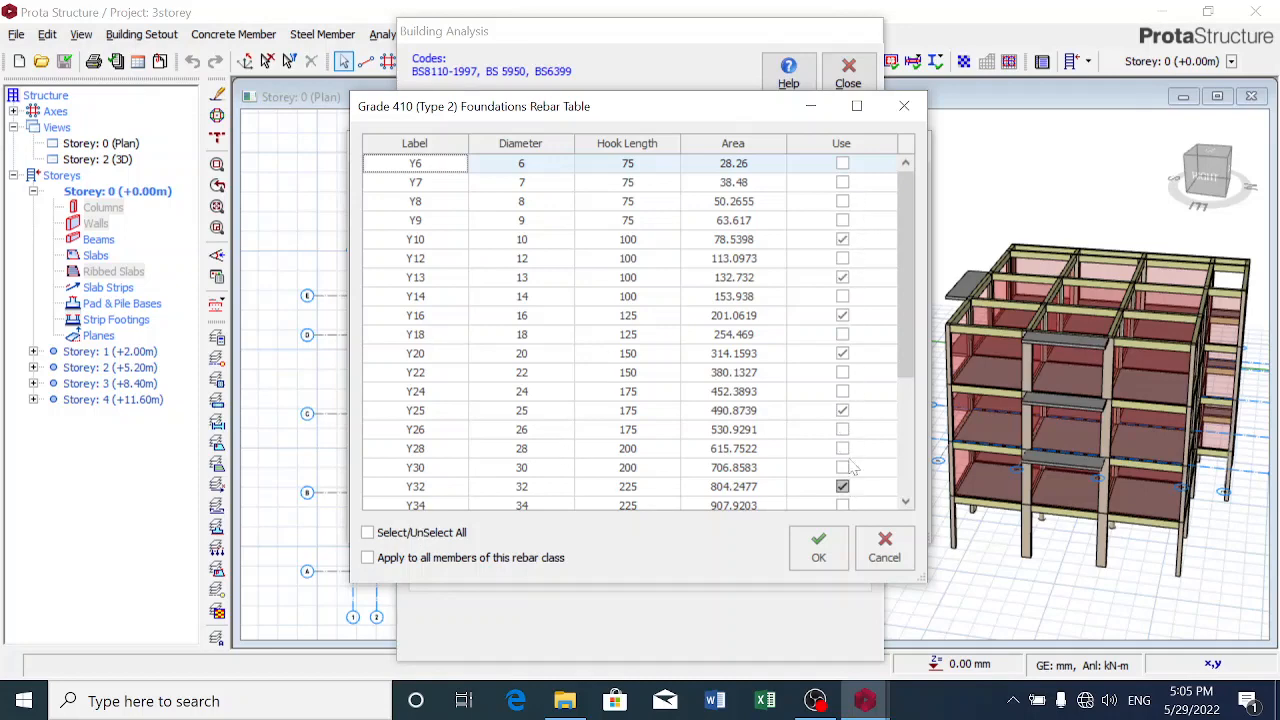
left_click(421, 533)
left_click(424, 538)
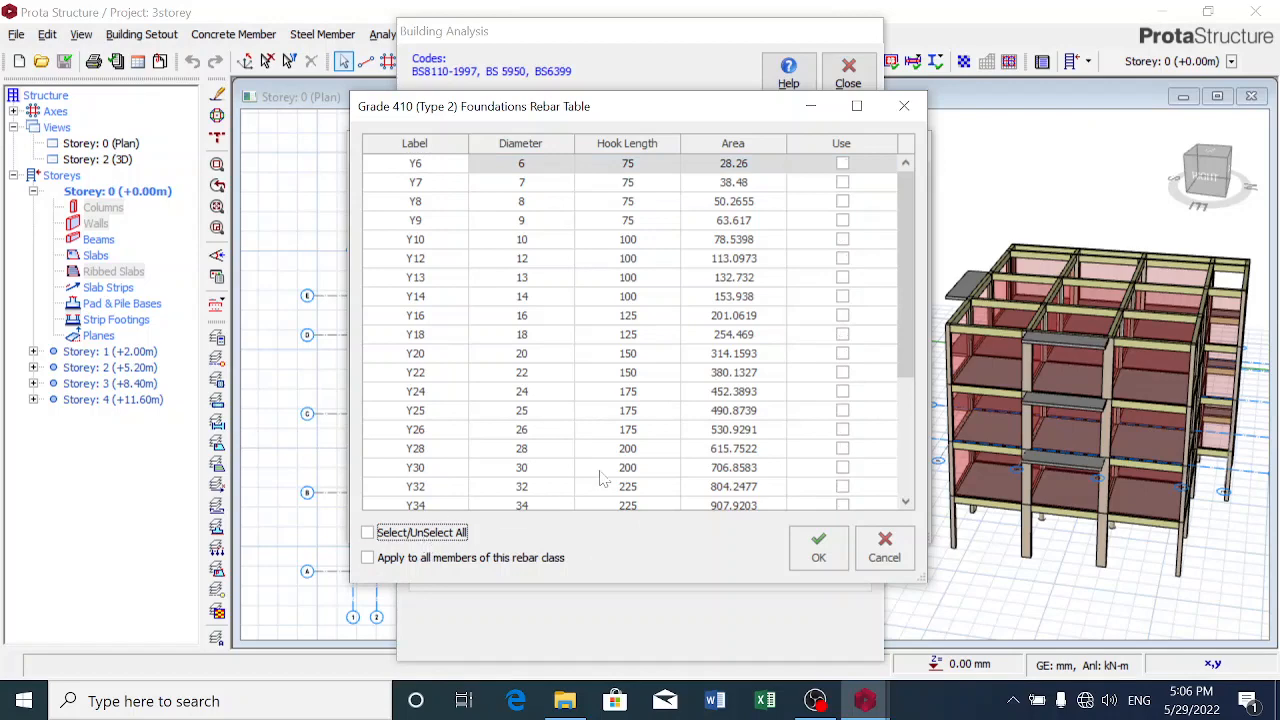
left_click(842, 240)
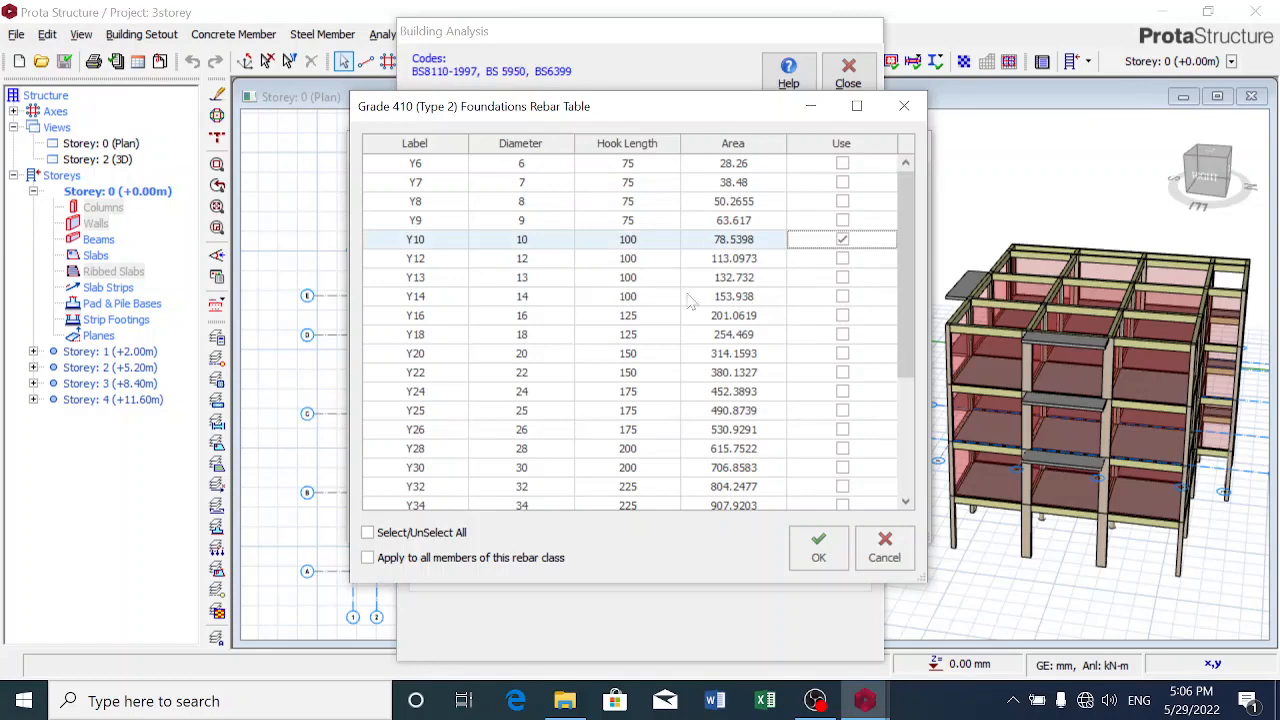
left_click(843, 315)
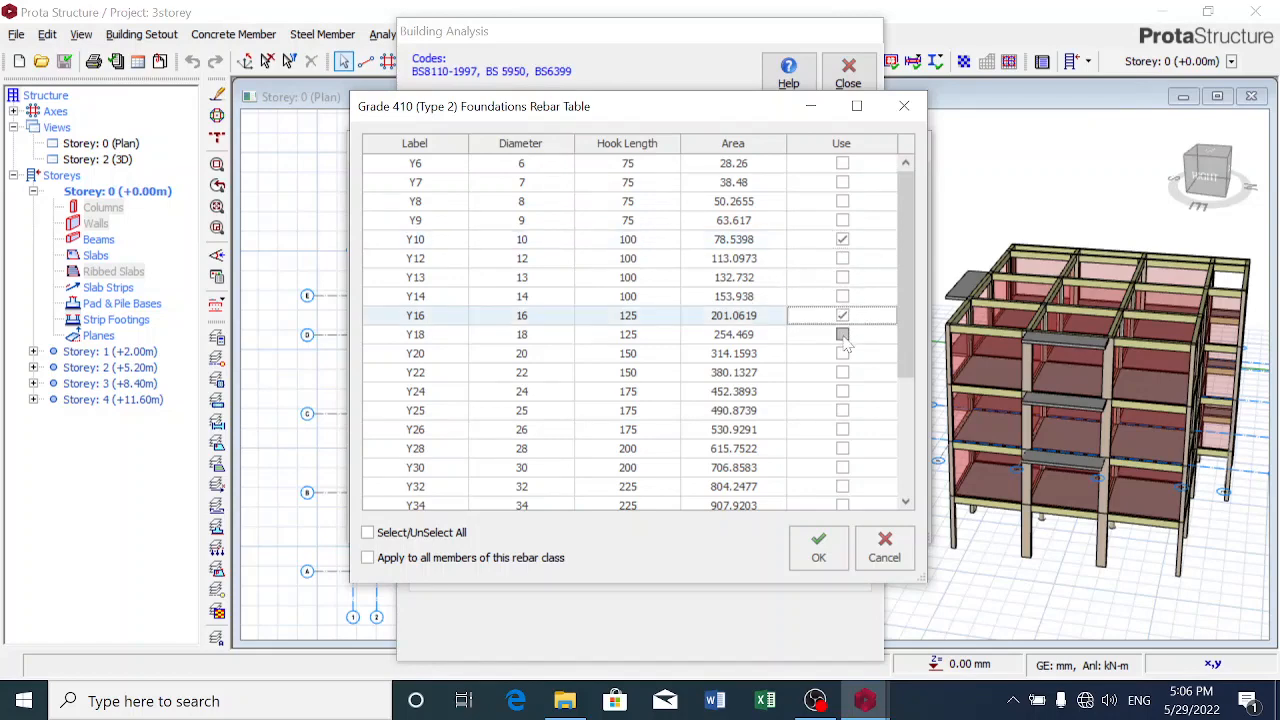
left_click(843, 355)
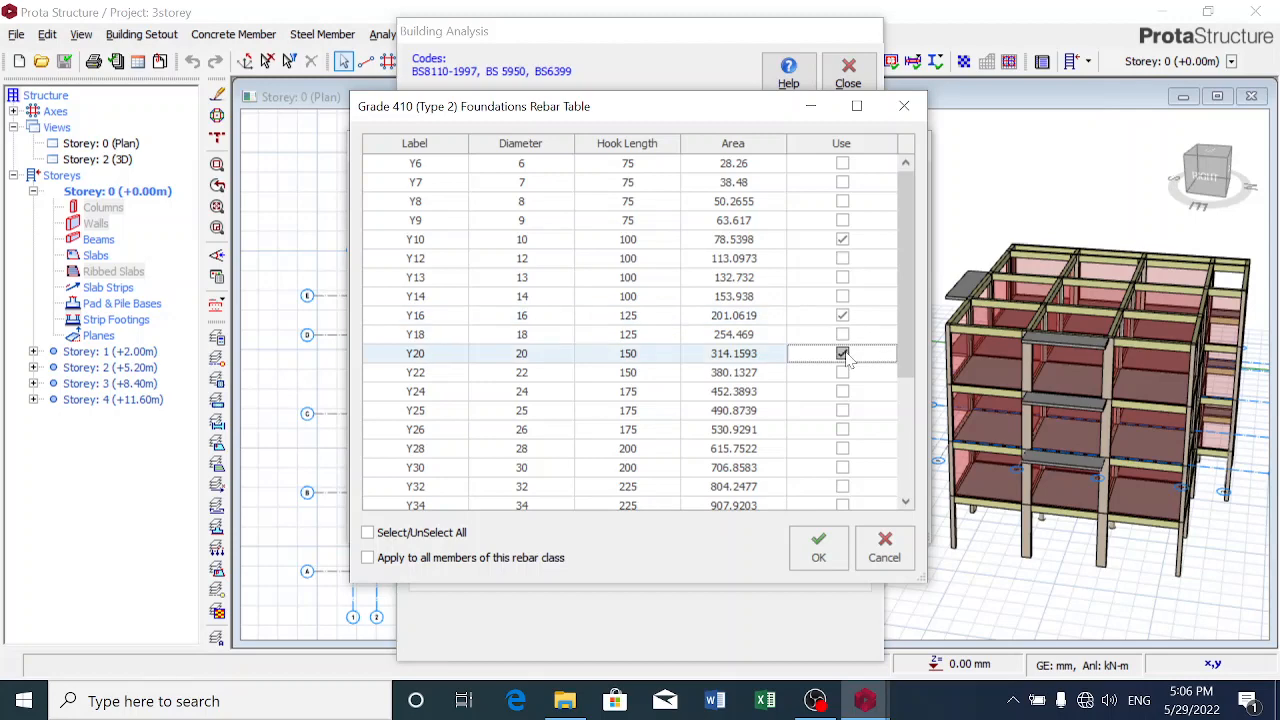
left_click(818, 557)
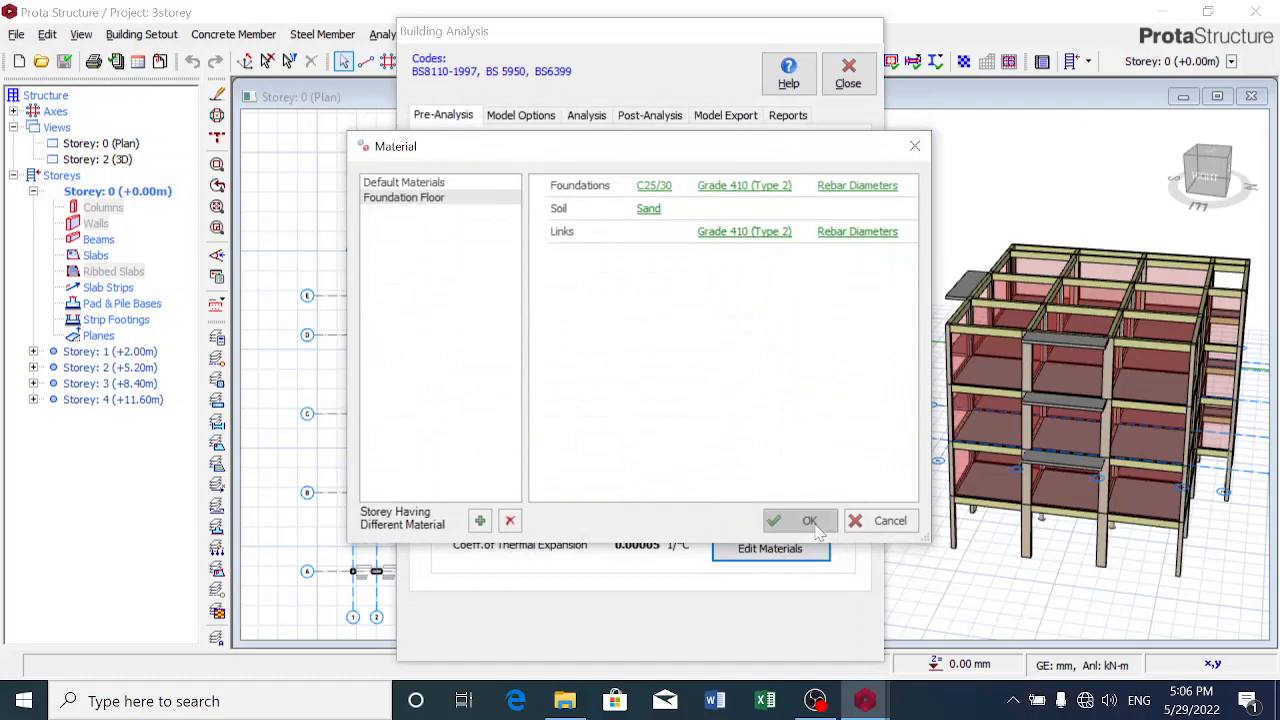
left_click(810, 522)
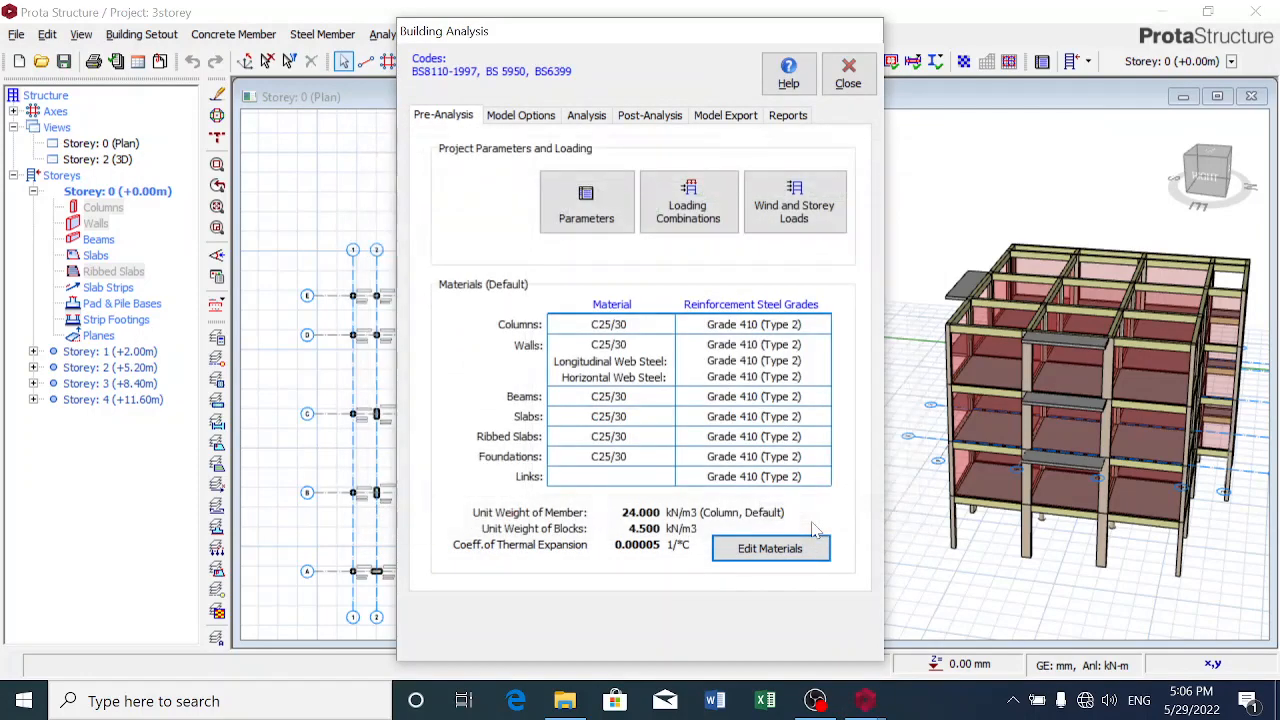
left_click(848, 86)
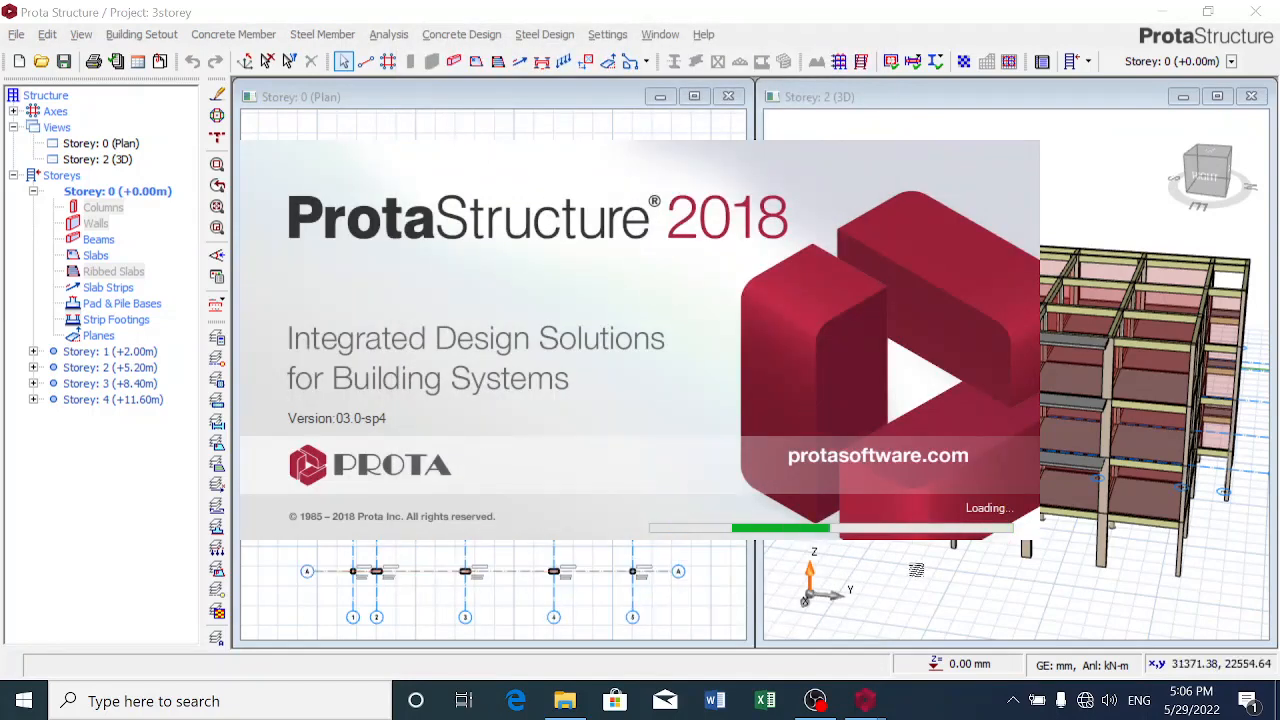
Examine the column layout along axis 1 on the Storey 0 plan, between axes E and C
mouse_move(866, 703)
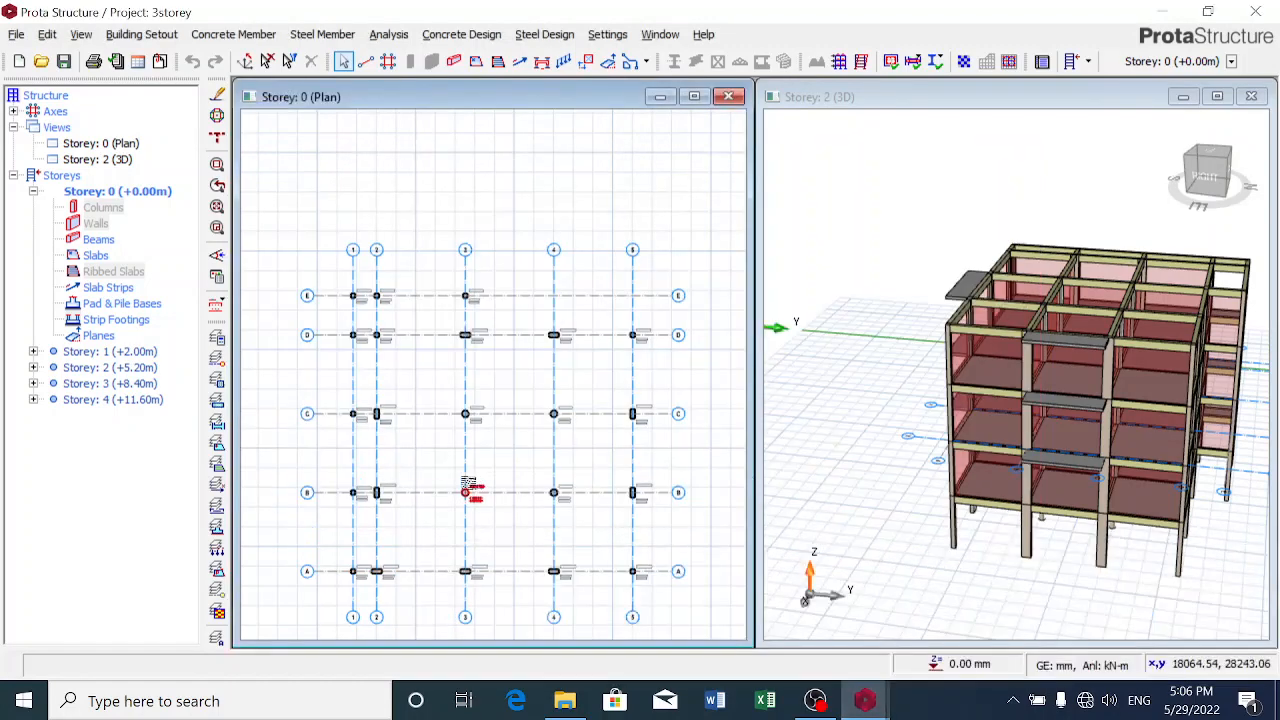
scroll(343, 341, "up", 2)
scroll(343, 341, "up", 2)
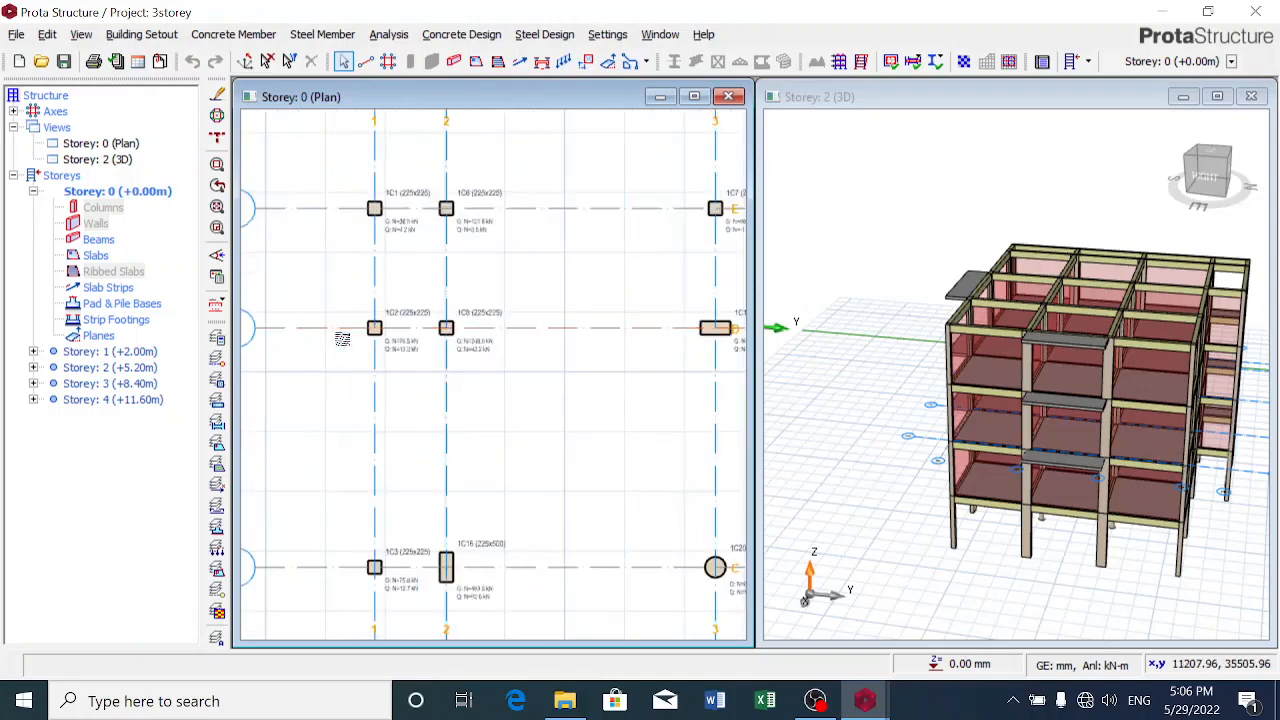
scroll(343, 343, "down", 4)
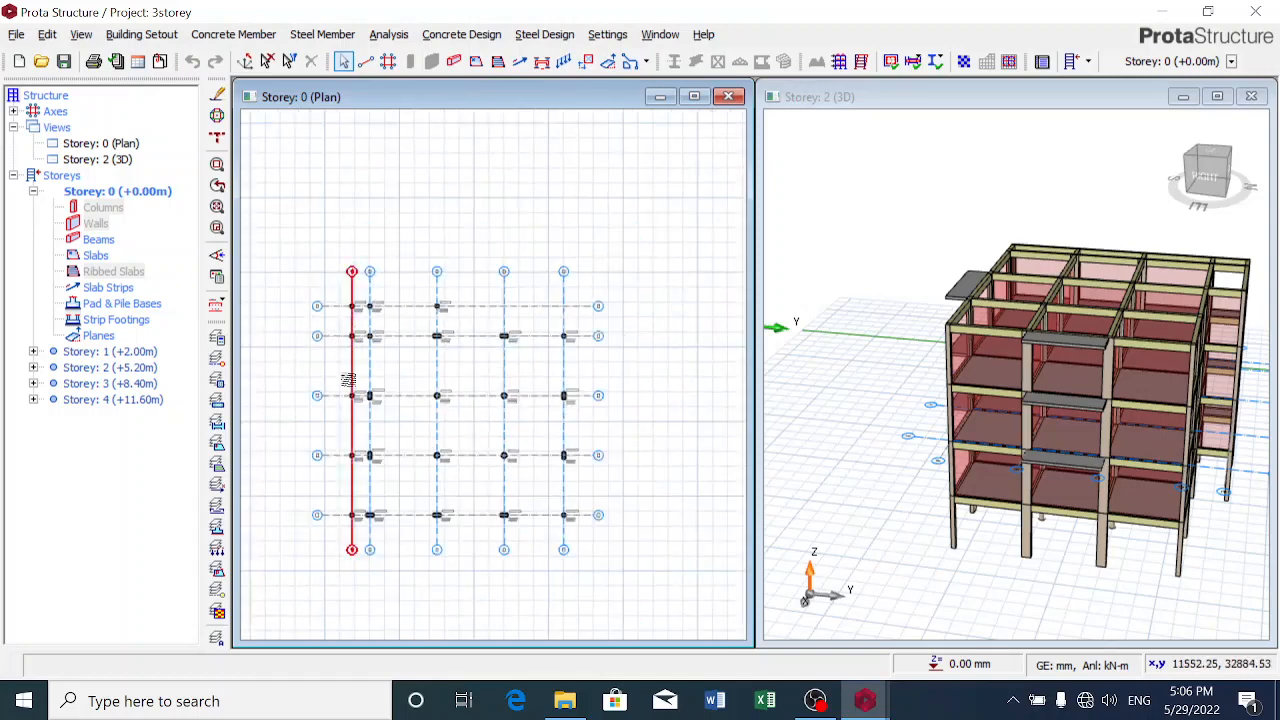
scroll(346, 338, "up", 1)
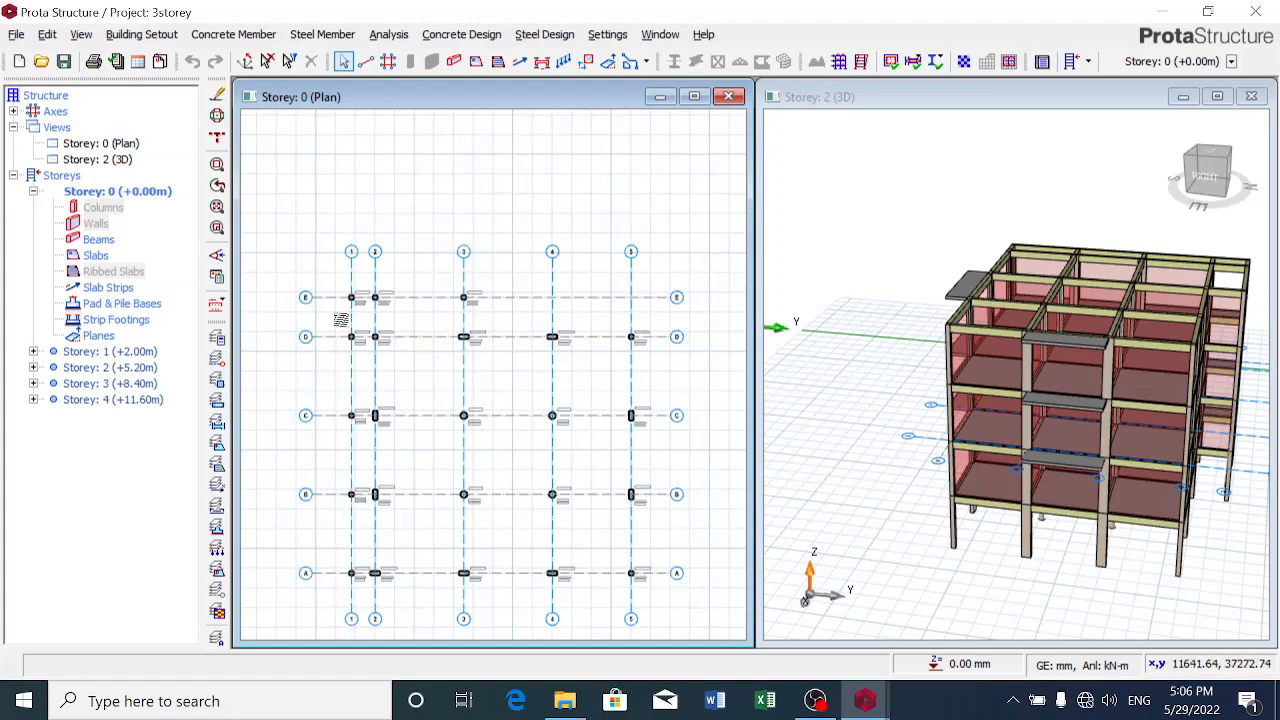
scroll(350, 318, "up", 3)
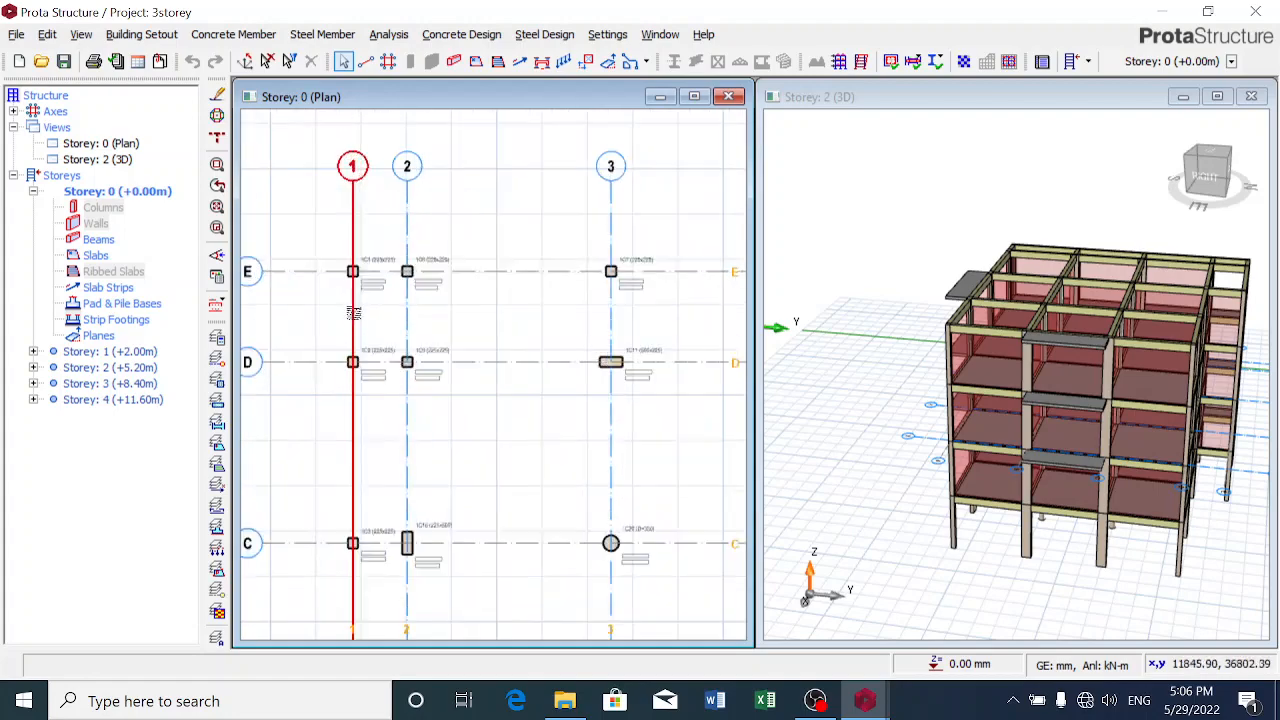
scroll(362, 280, "down", 1)
mouse_move(367, 272)
scroll(366, 270, "down", 3)
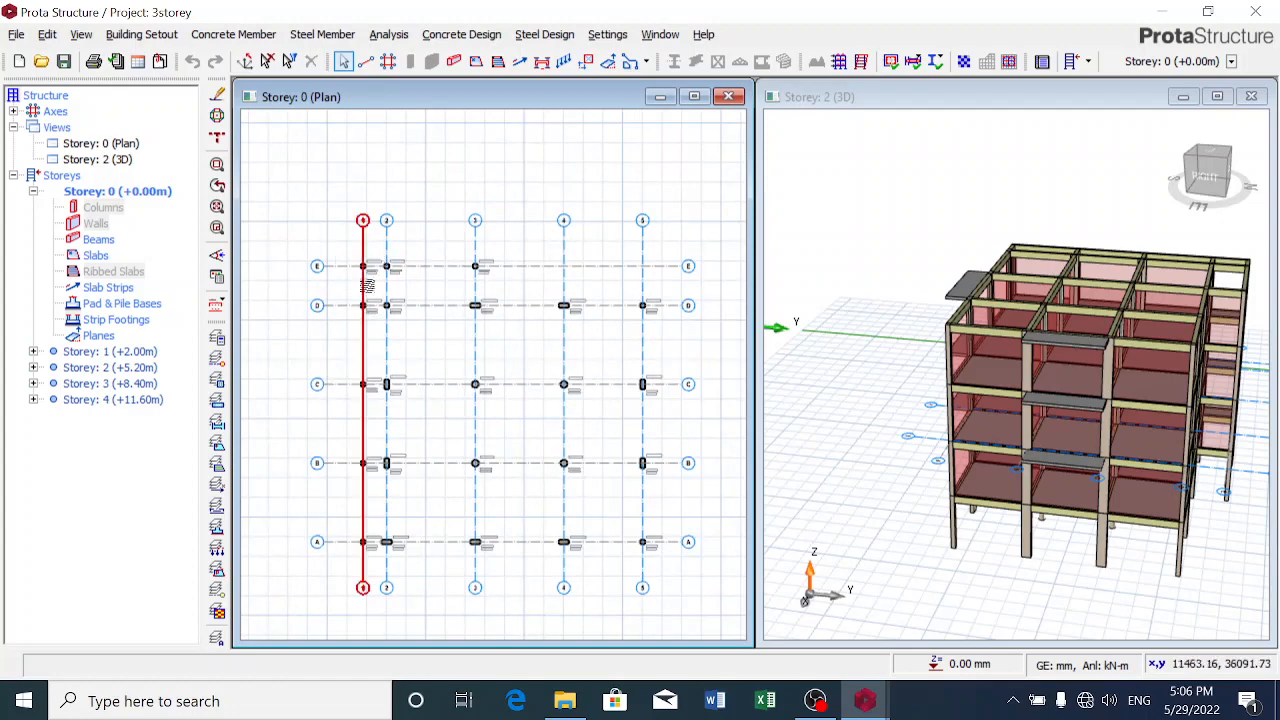
Read the dead and live axial loads at corner column 1C1, where axes E and 1 intersect
scroll(370, 266, "up", 2)
scroll(368, 280, "up", 2)
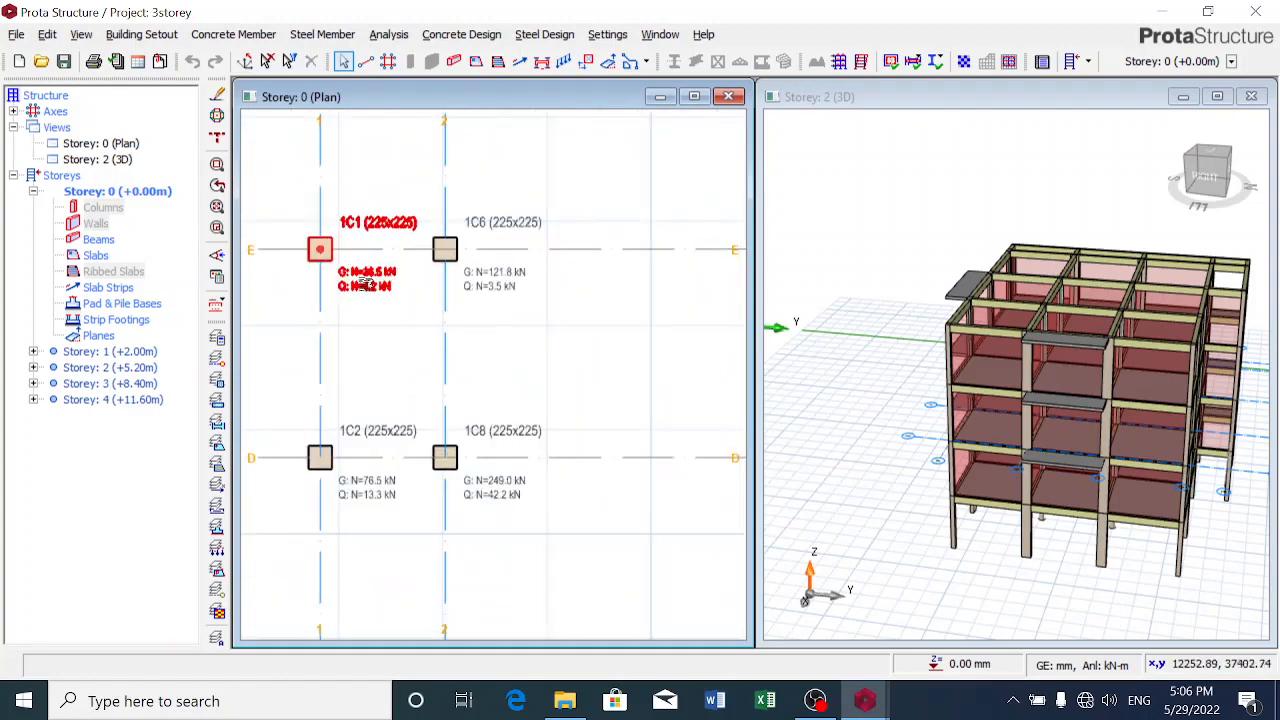
scroll(366, 284, "up", 5)
scroll(366, 285, "down", 3)
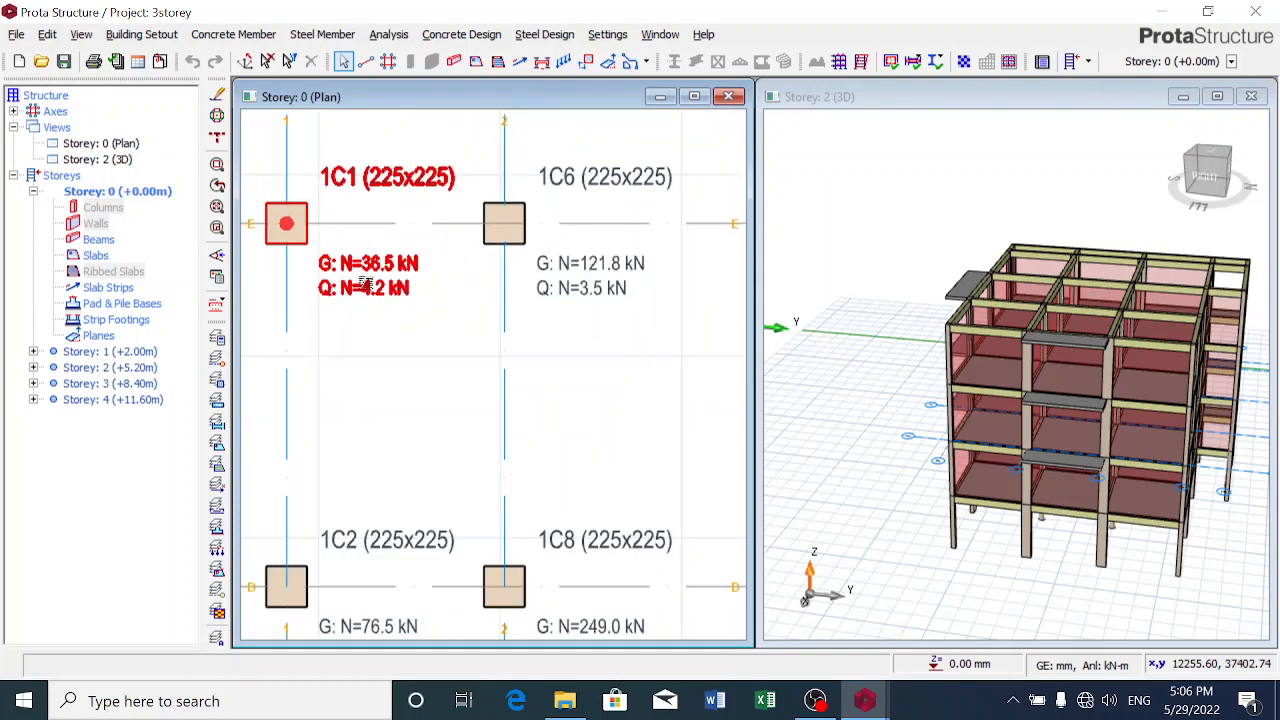
scroll(366, 285, "up", 2)
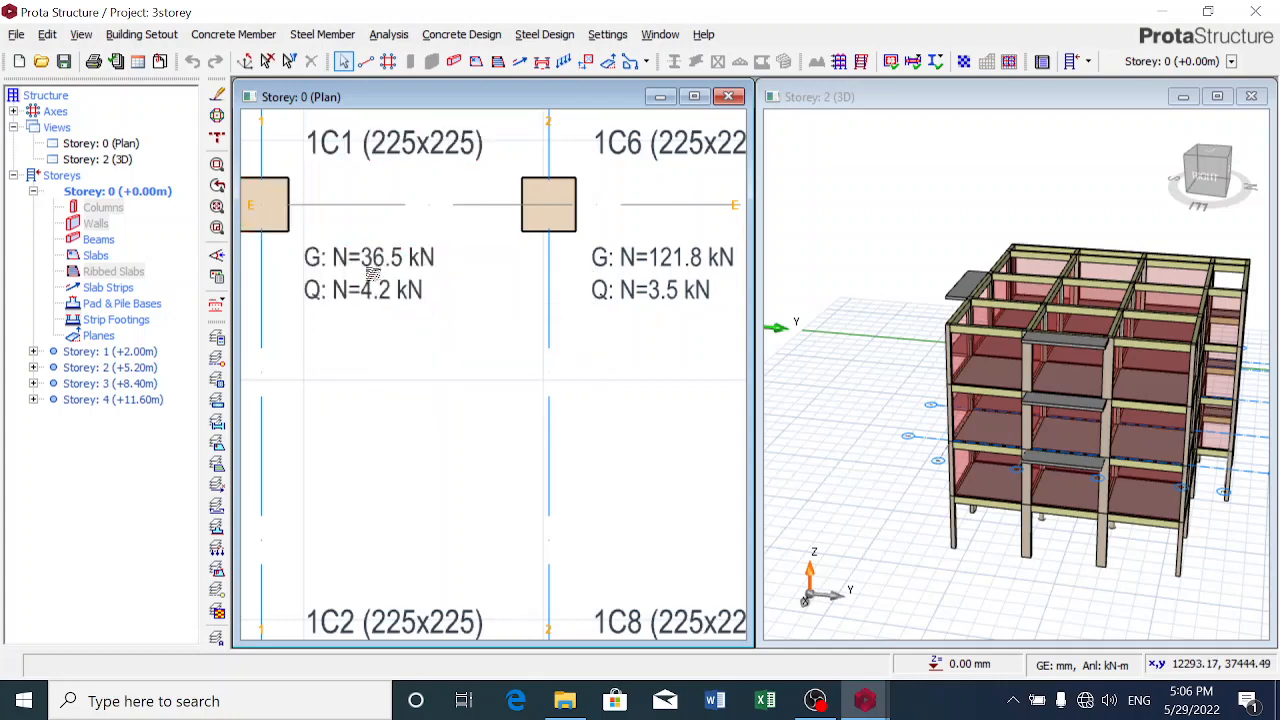
scroll(380, 262, "down", 2)
Read the dead and live axial loads at columns 1C2 and 1C3, where axis 1 meets axes D and C
scroll(362, 427, "up", 3)
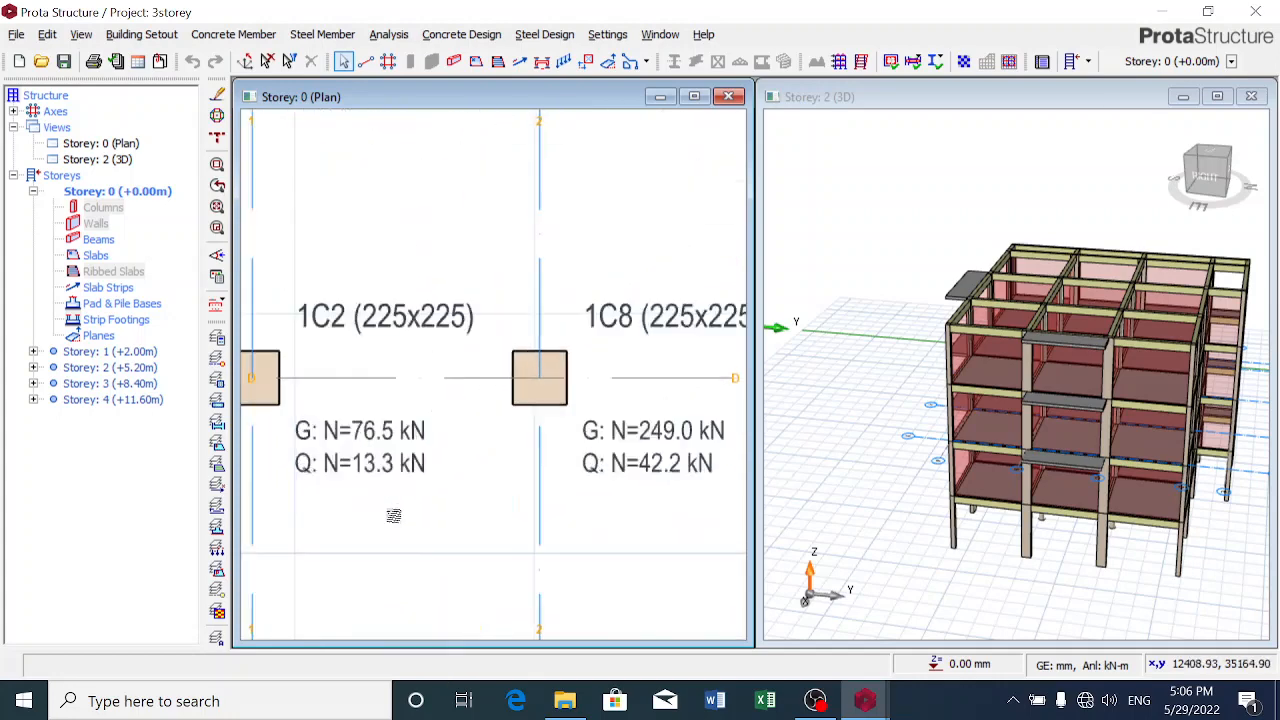
scroll(327, 418, "down", 5)
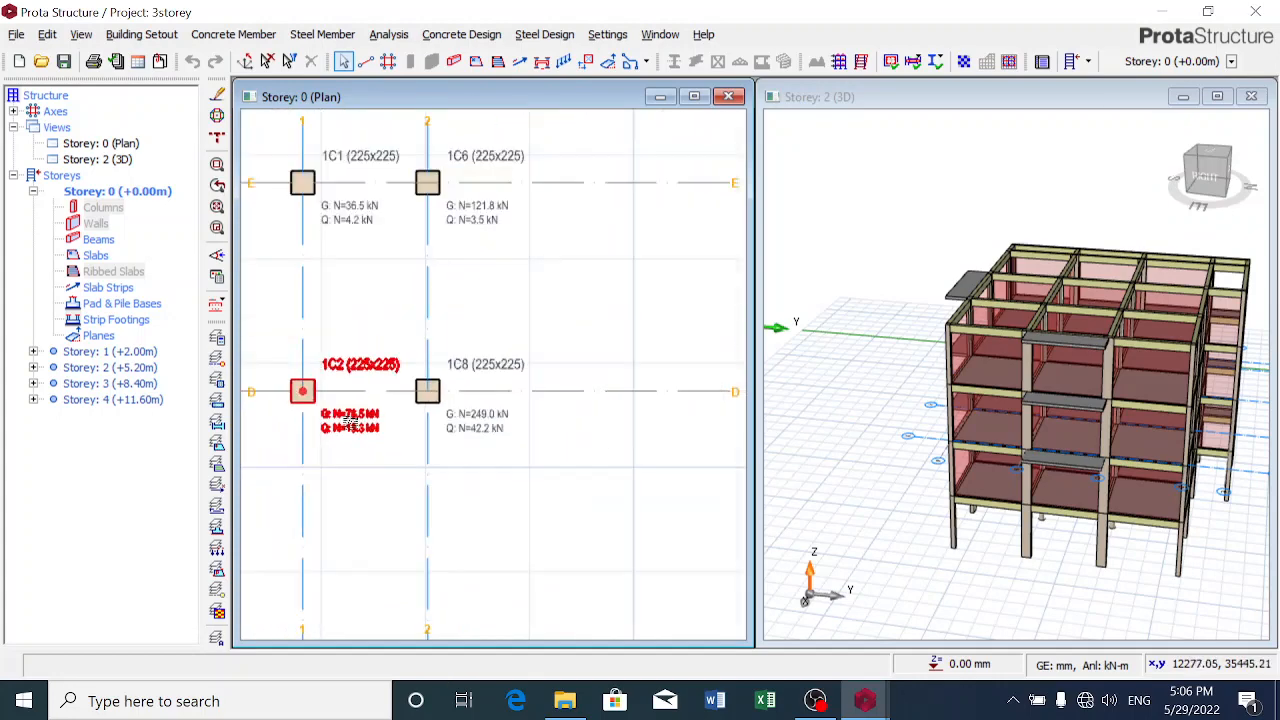
scroll(343, 520, "up", 5)
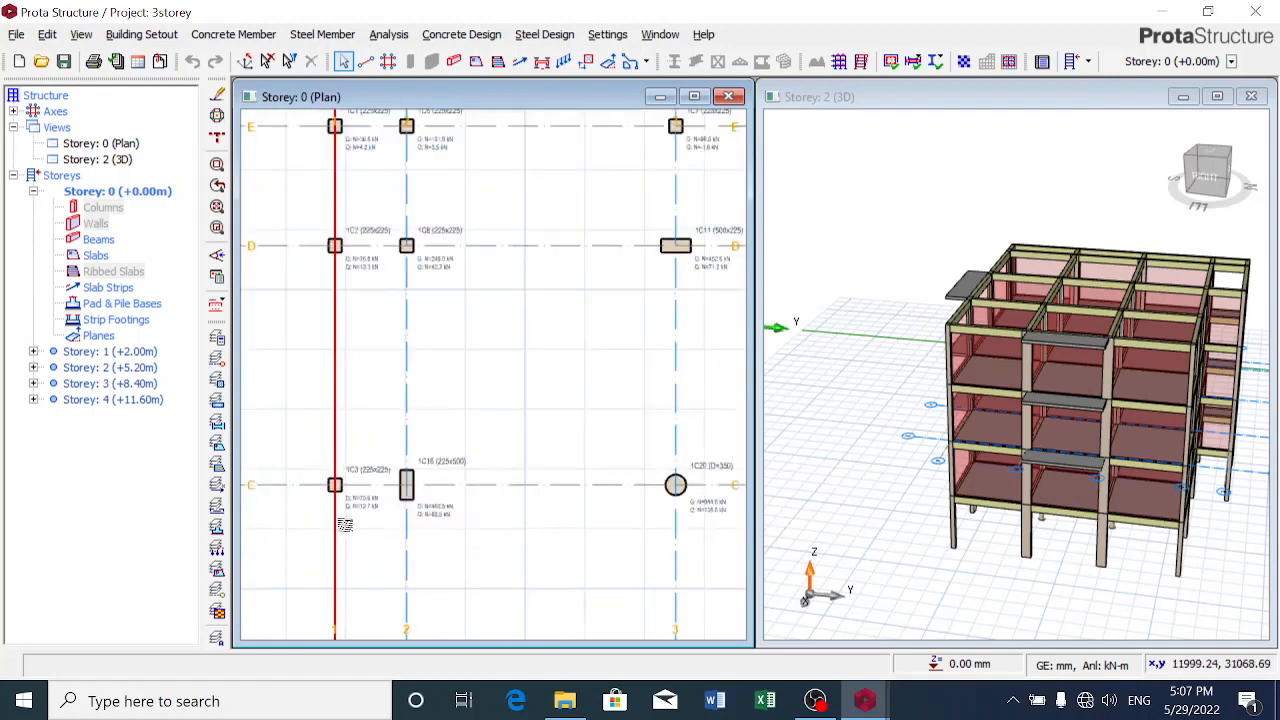
scroll(355, 492, "up", 3)
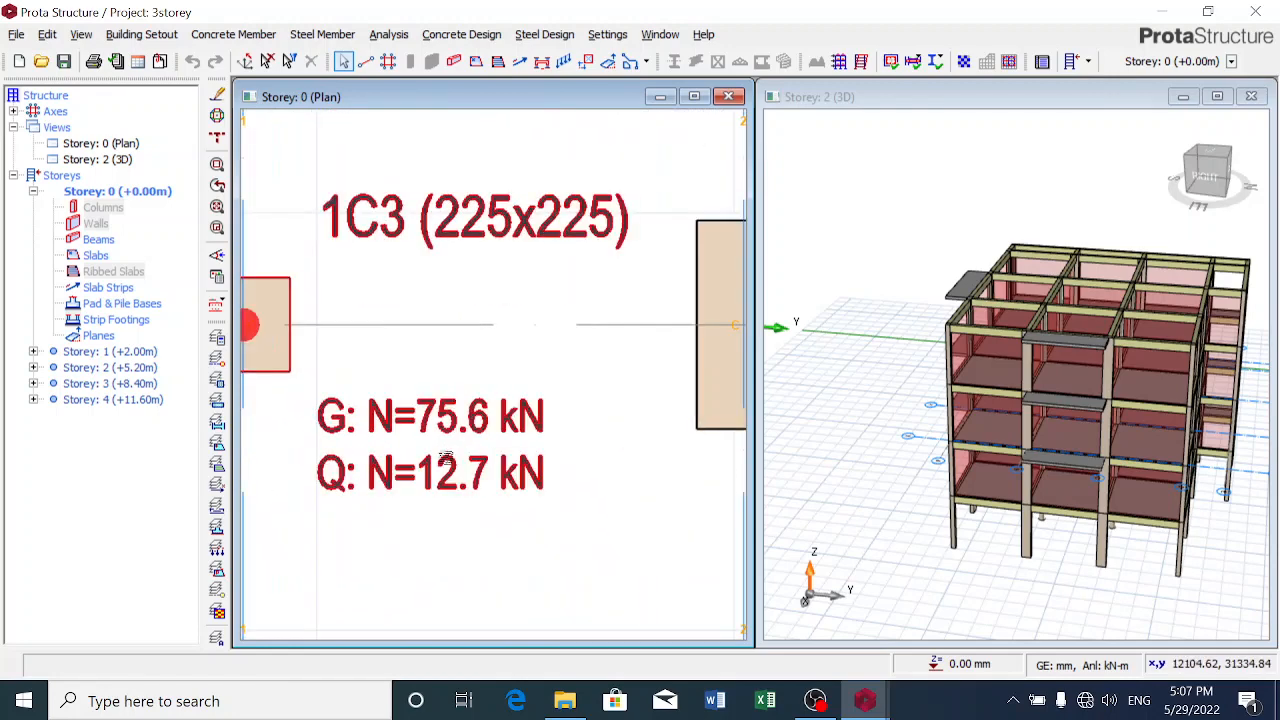
scroll(452, 508, "down", 5)
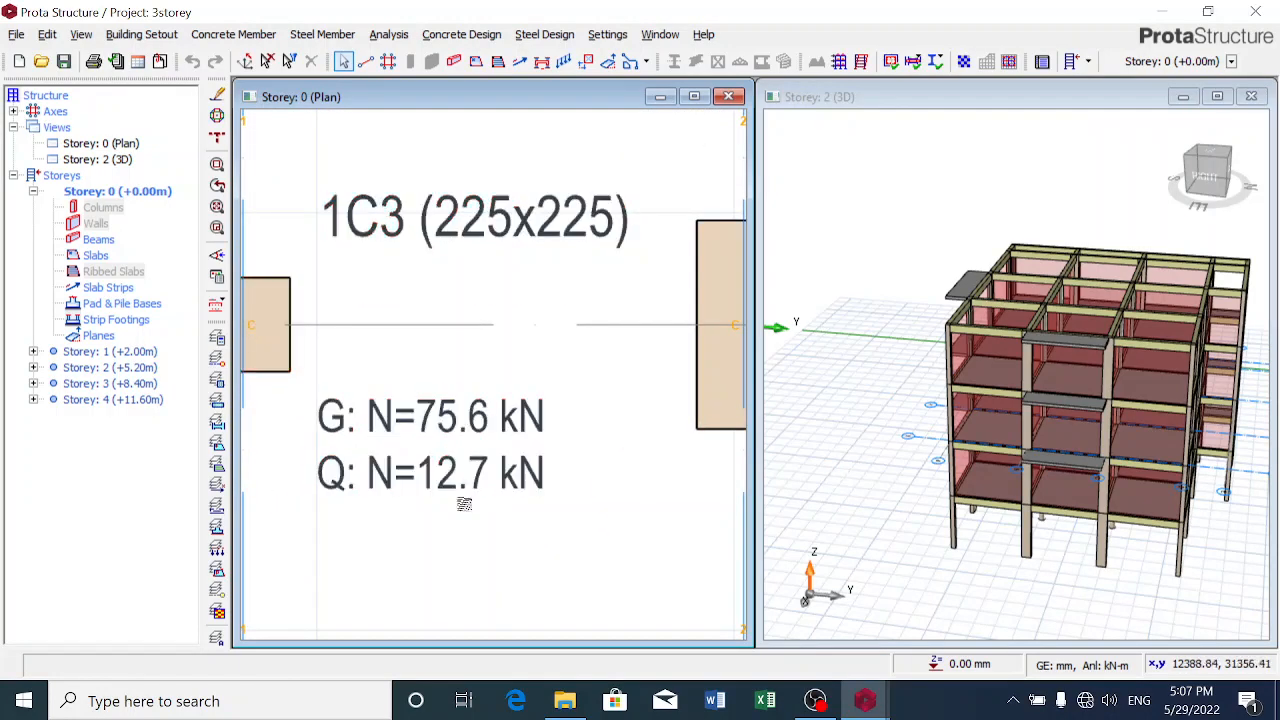
scroll(449, 511, "down", 2)
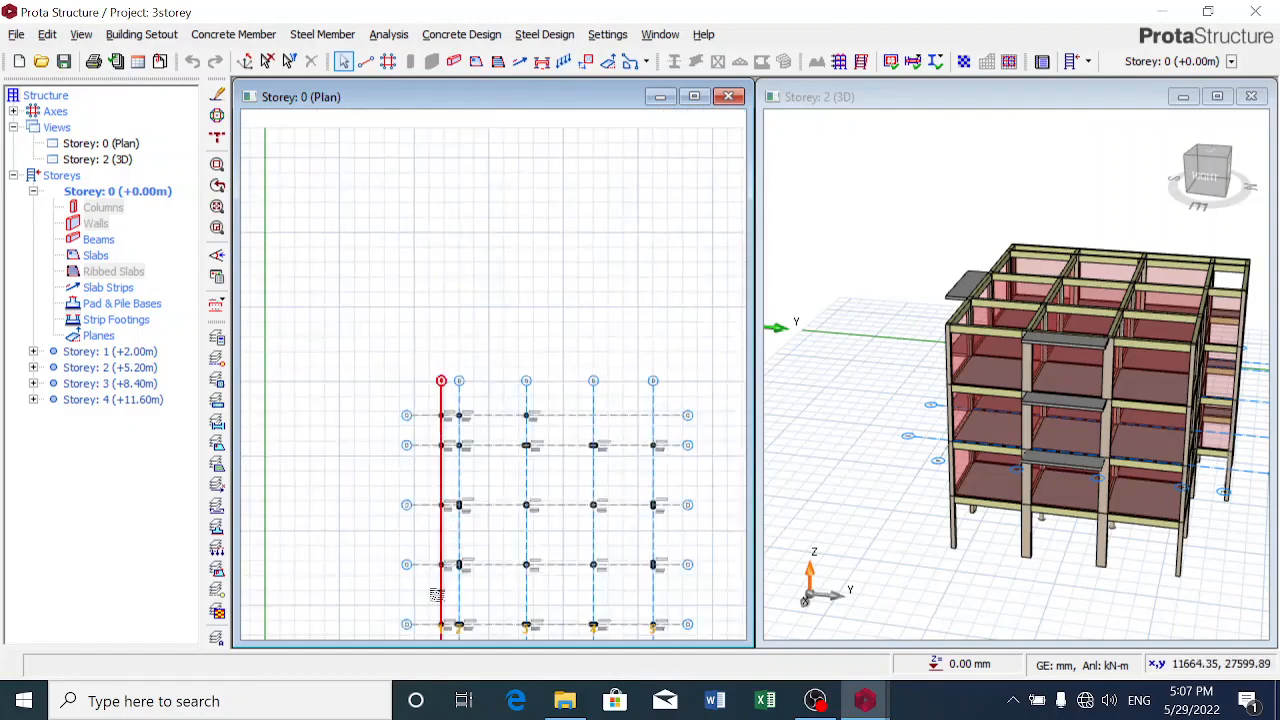
Read the dead and live axial loads at columns 1C4 and 1C5, where axis 1 meets axes B and A
scroll(445, 590, "up", 4)
scroll(459, 556, "up", 3)
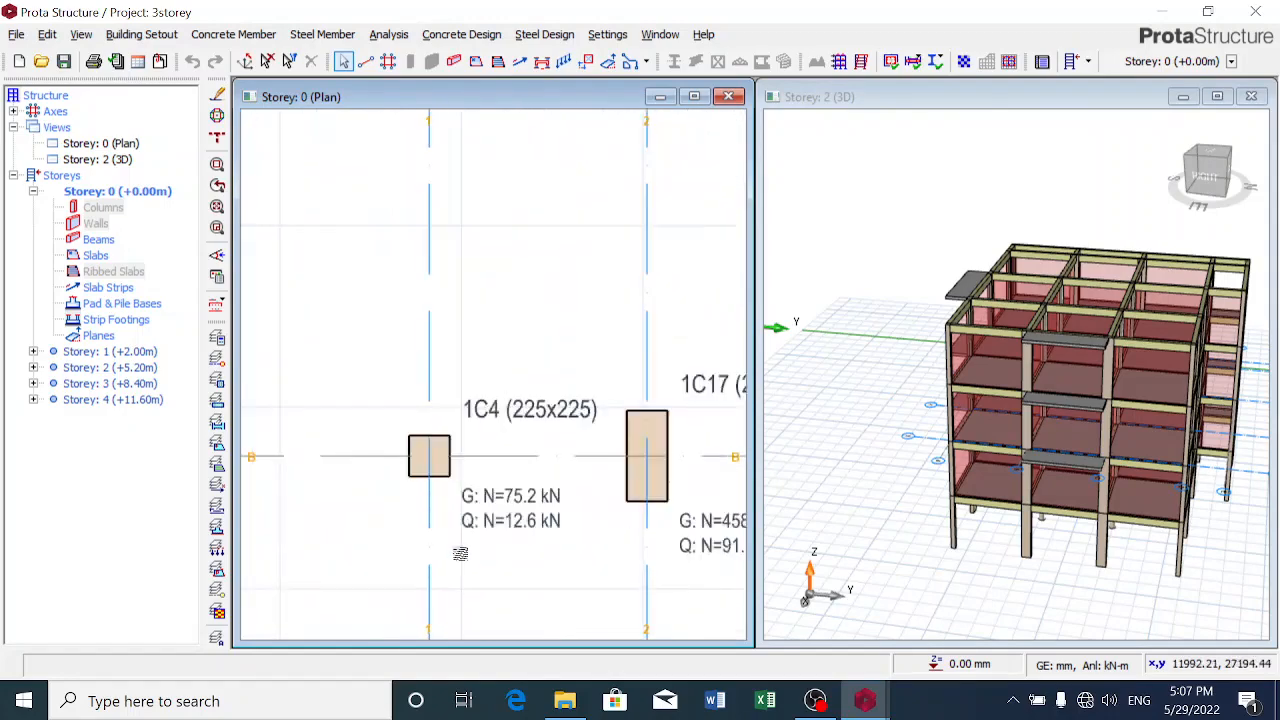
scroll(460, 553, "down", 5)
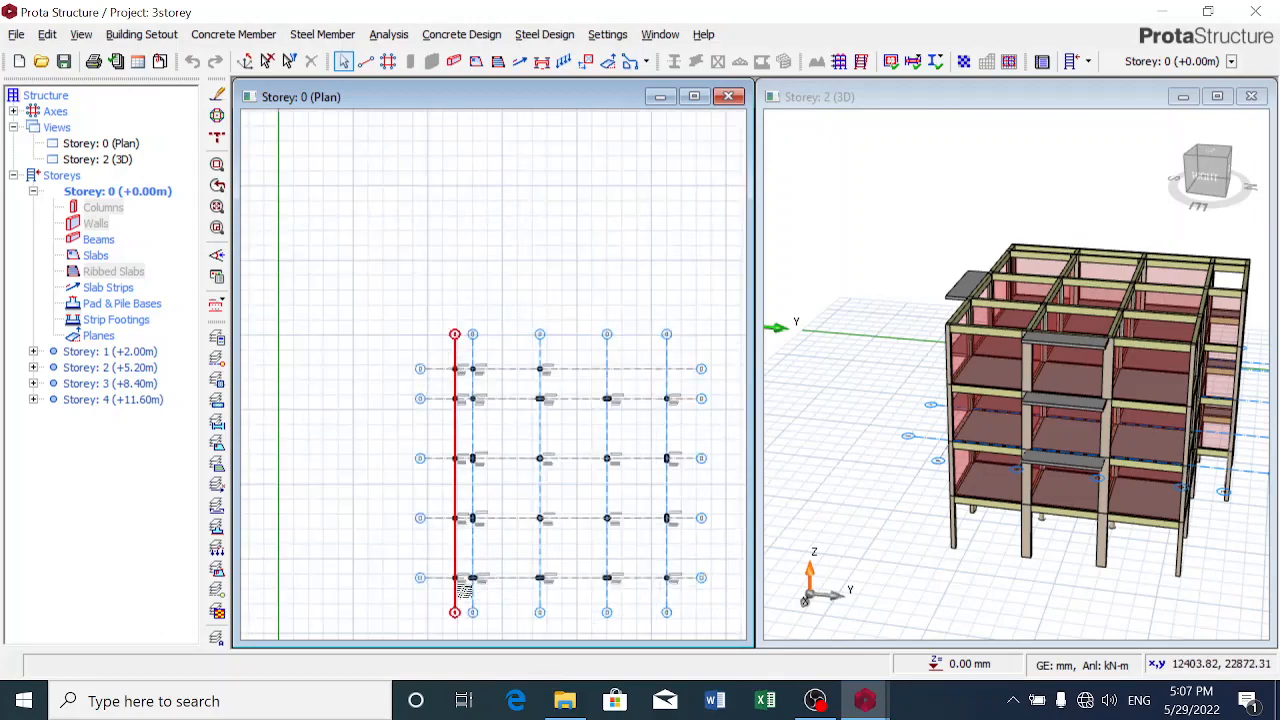
scroll(460, 588, "up", 4)
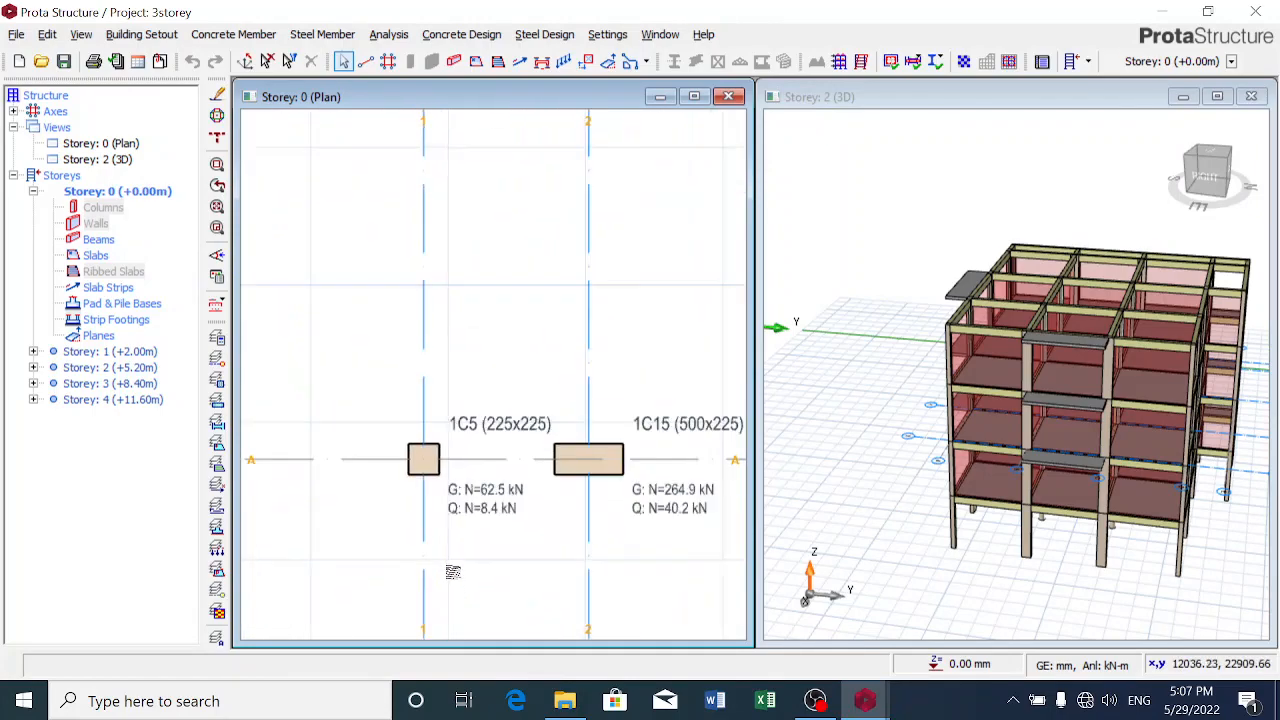
scroll(453, 572, "down", 5)
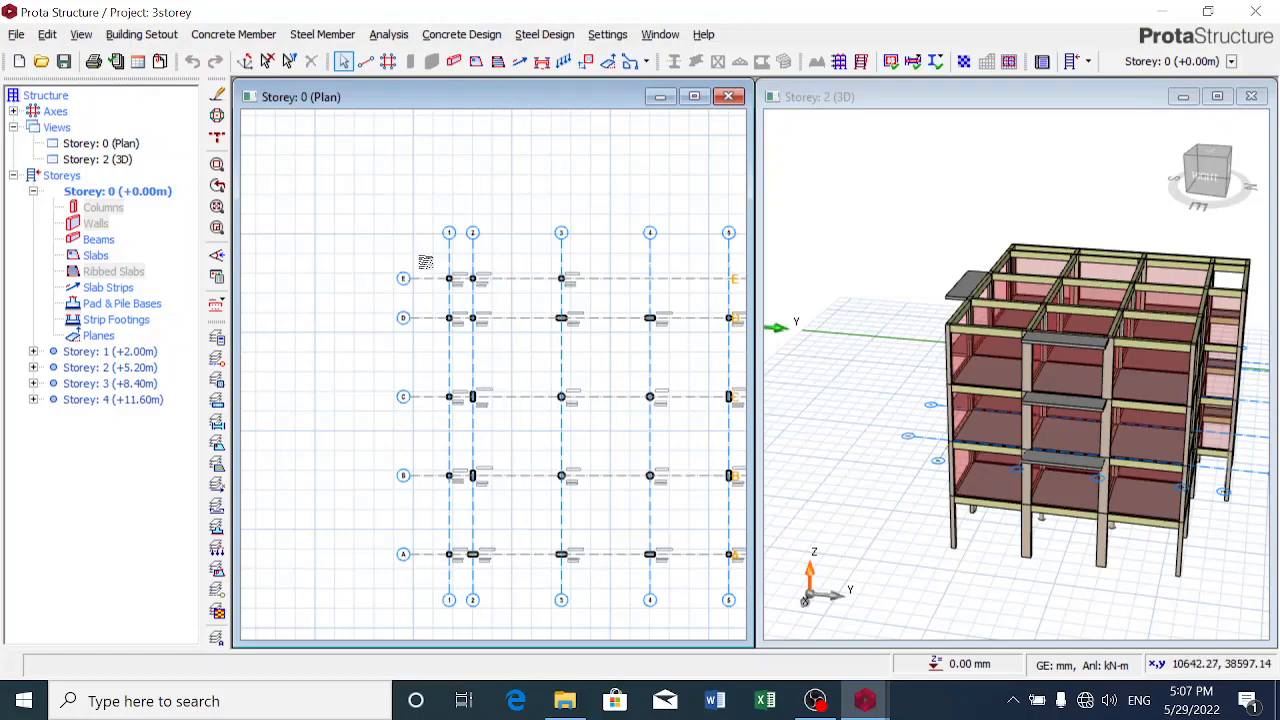
Insert one typical pad base for the five columns along axis 1, from axis E to axis A
left_click_drag(436, 255, 466, 592)
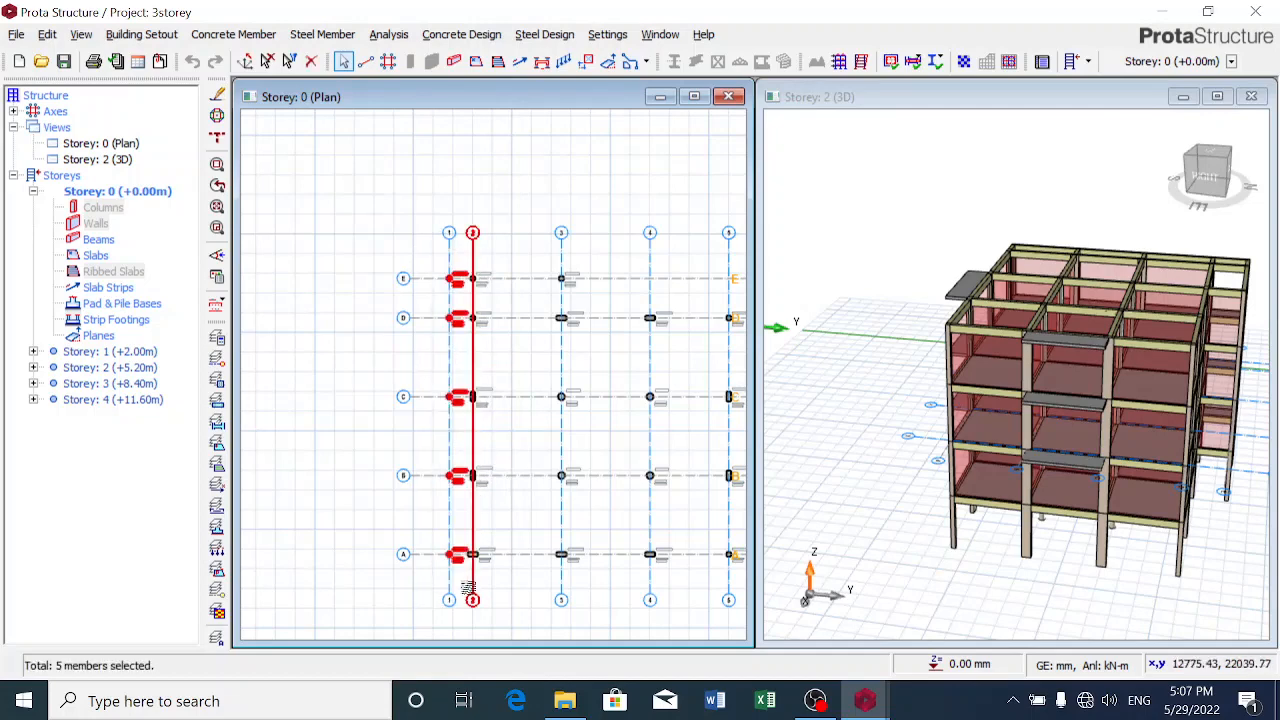
right_click(427, 367)
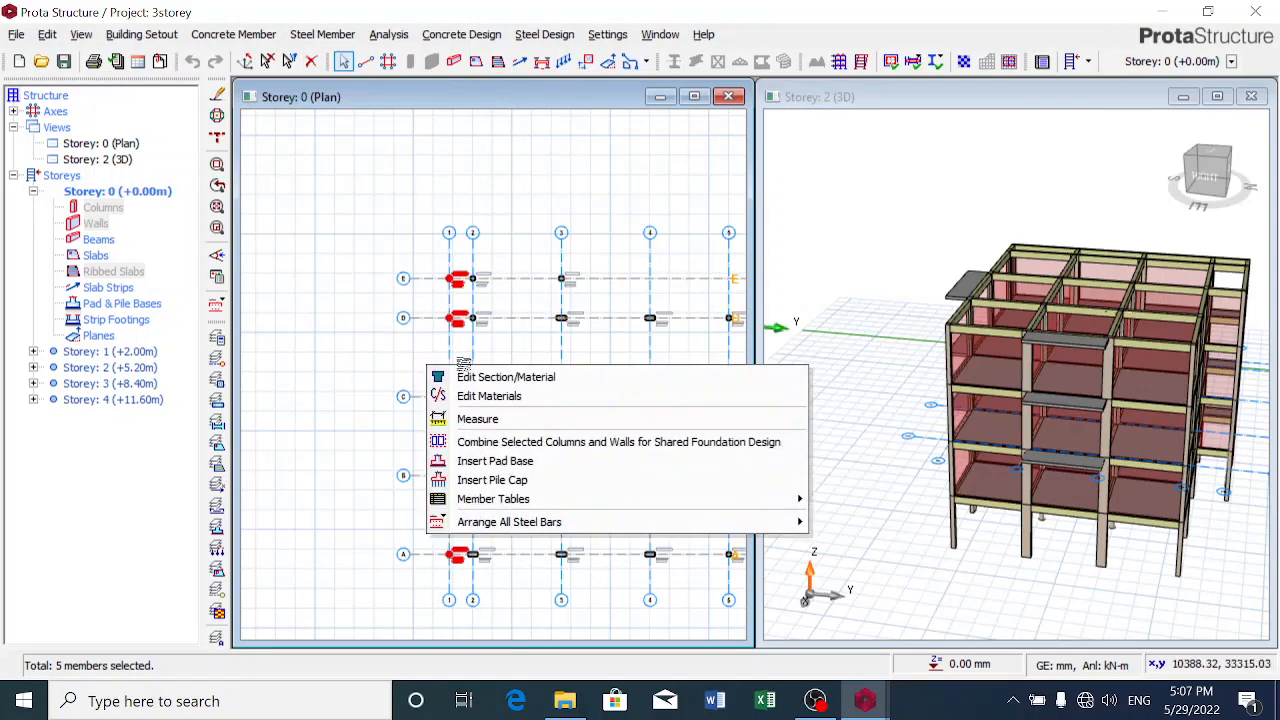
left_click(500, 463)
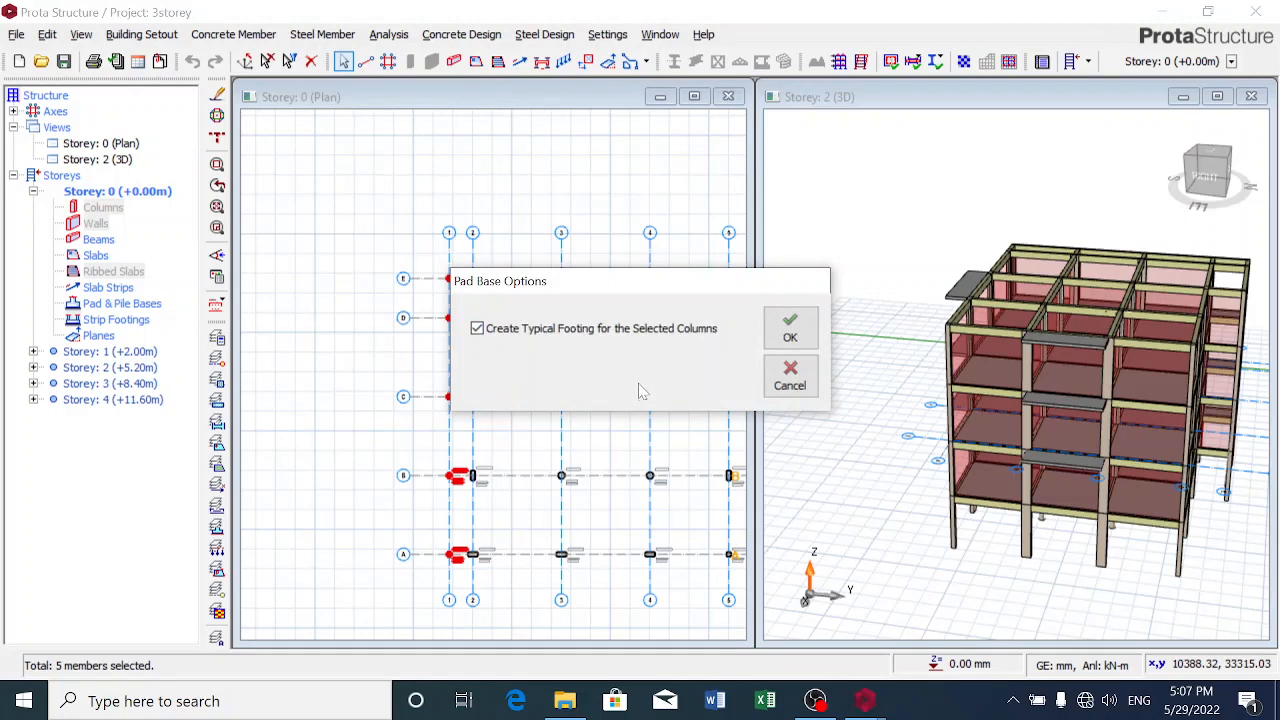
left_click(792, 333)
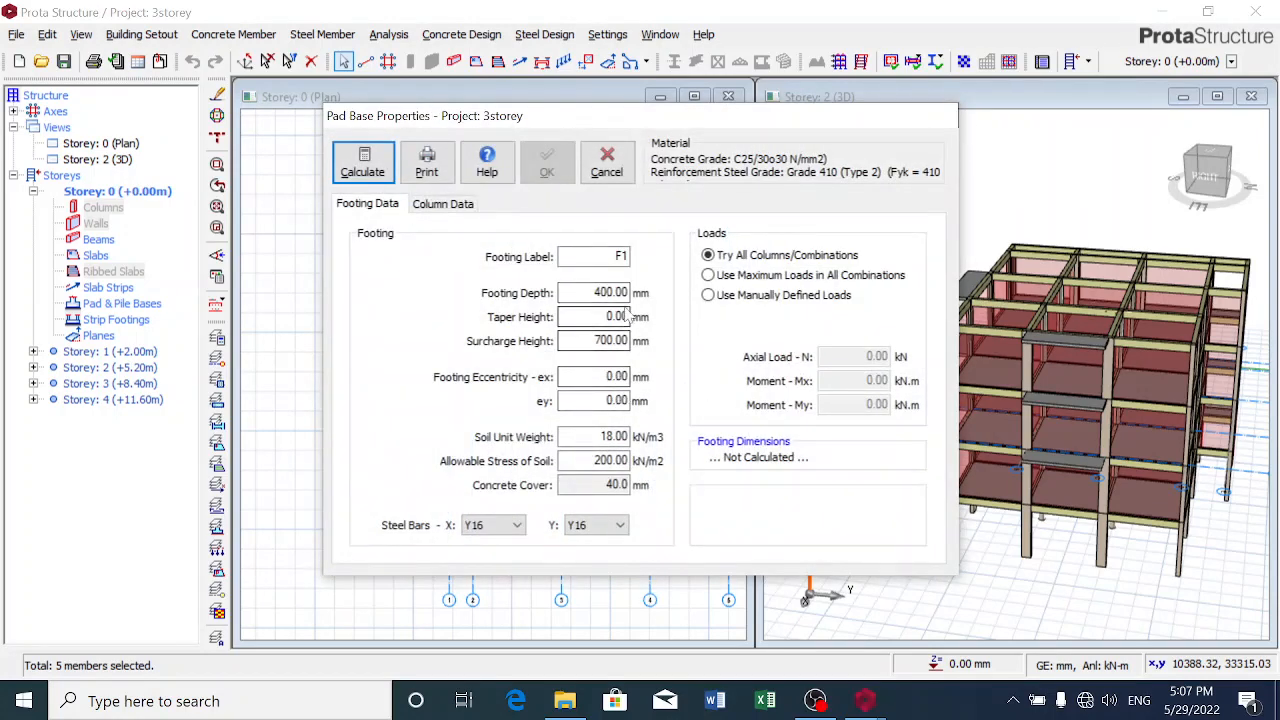
Set the axis 1 footing depth to 100 mm and use maximum loads in all combinations
left_click(600, 292)
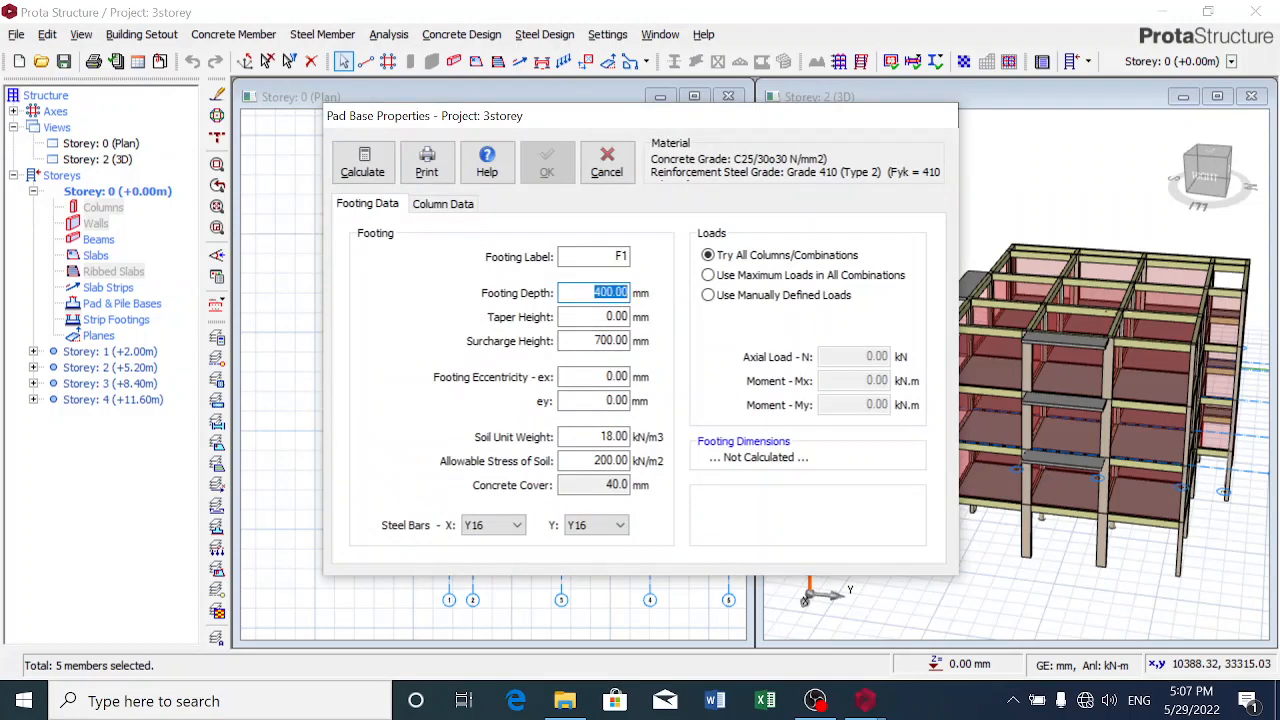
type("1")
left_click(727, 279)
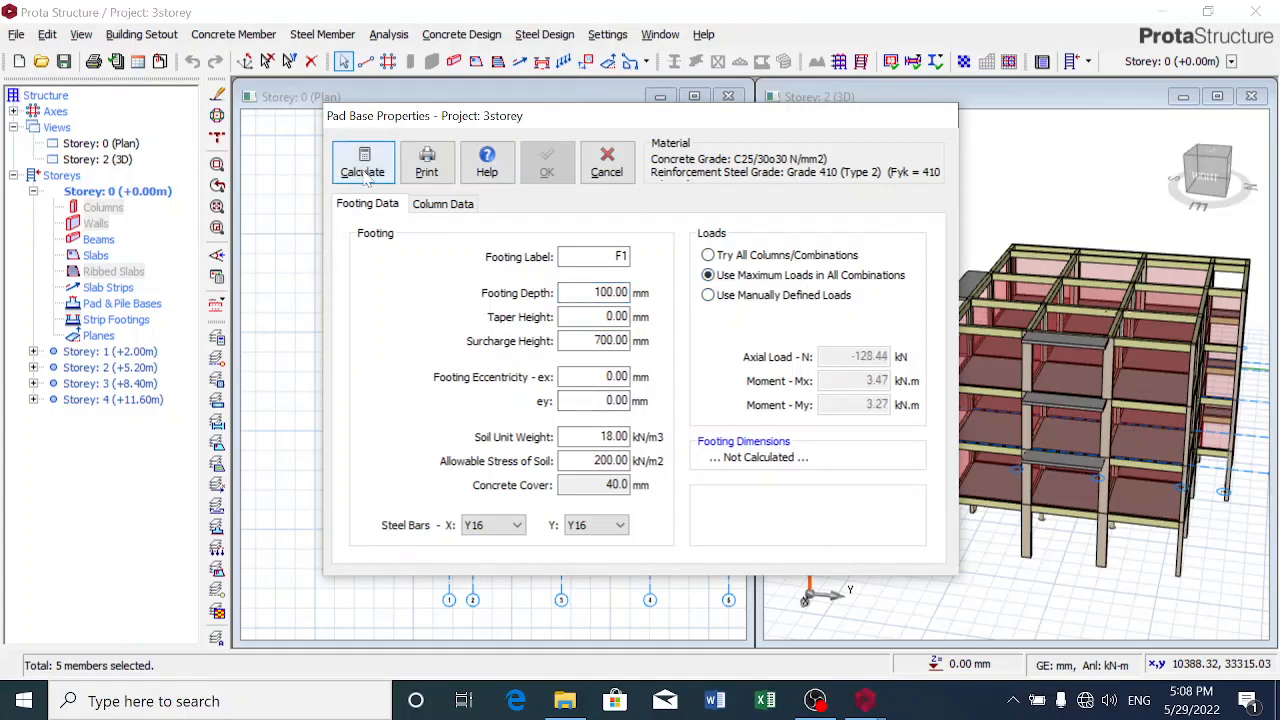
Set the footing's X and Y steel bars to Y10 and calculate the pad base design
left_click(518, 530)
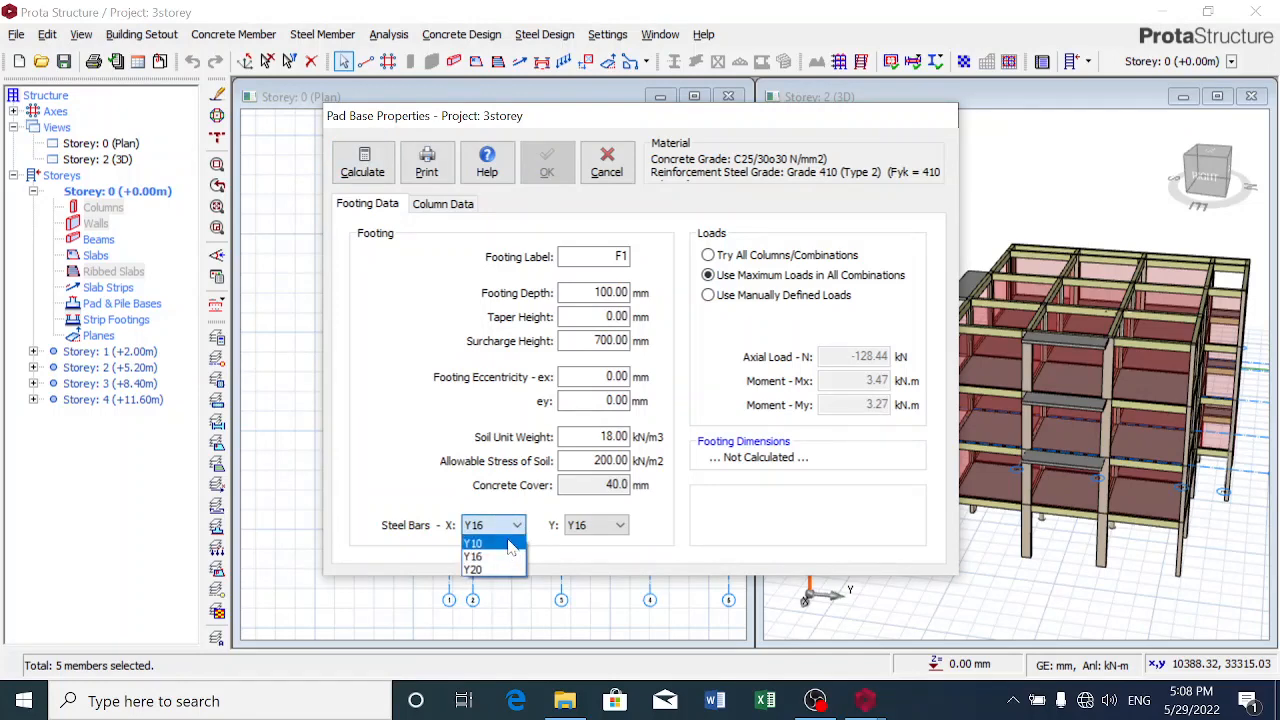
left_click(510, 544)
left_click(618, 530)
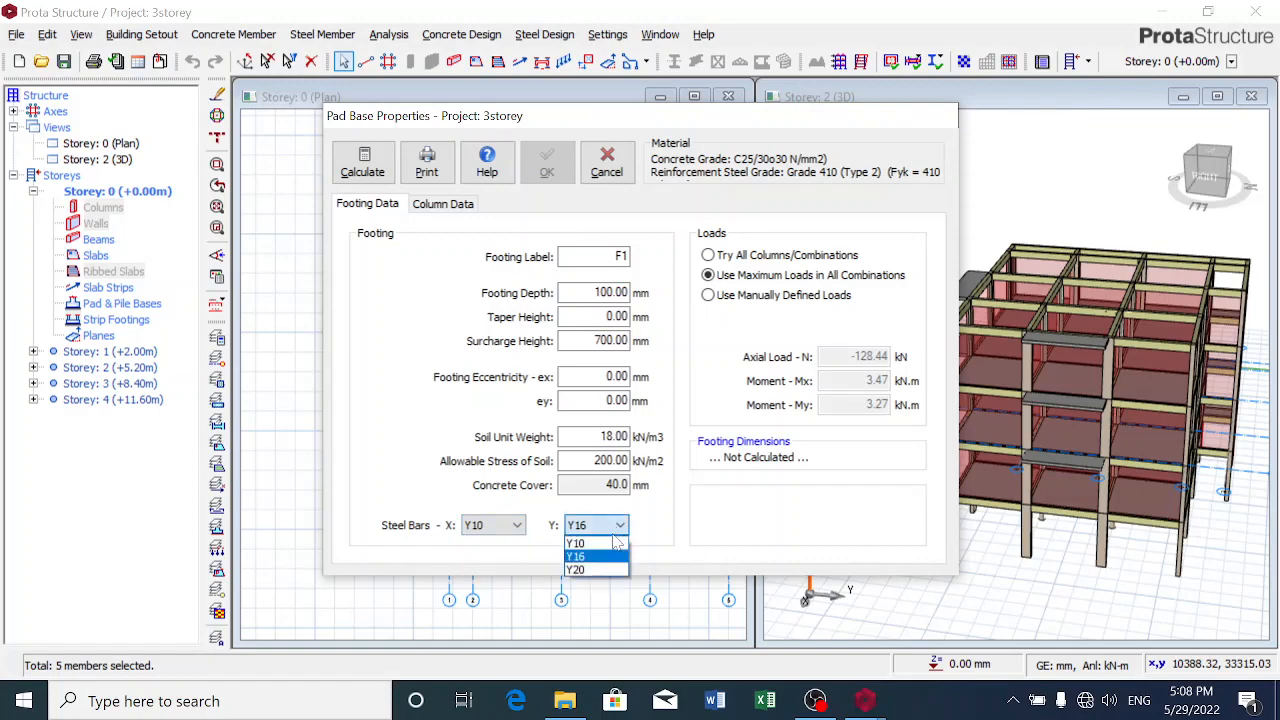
left_click(596, 544)
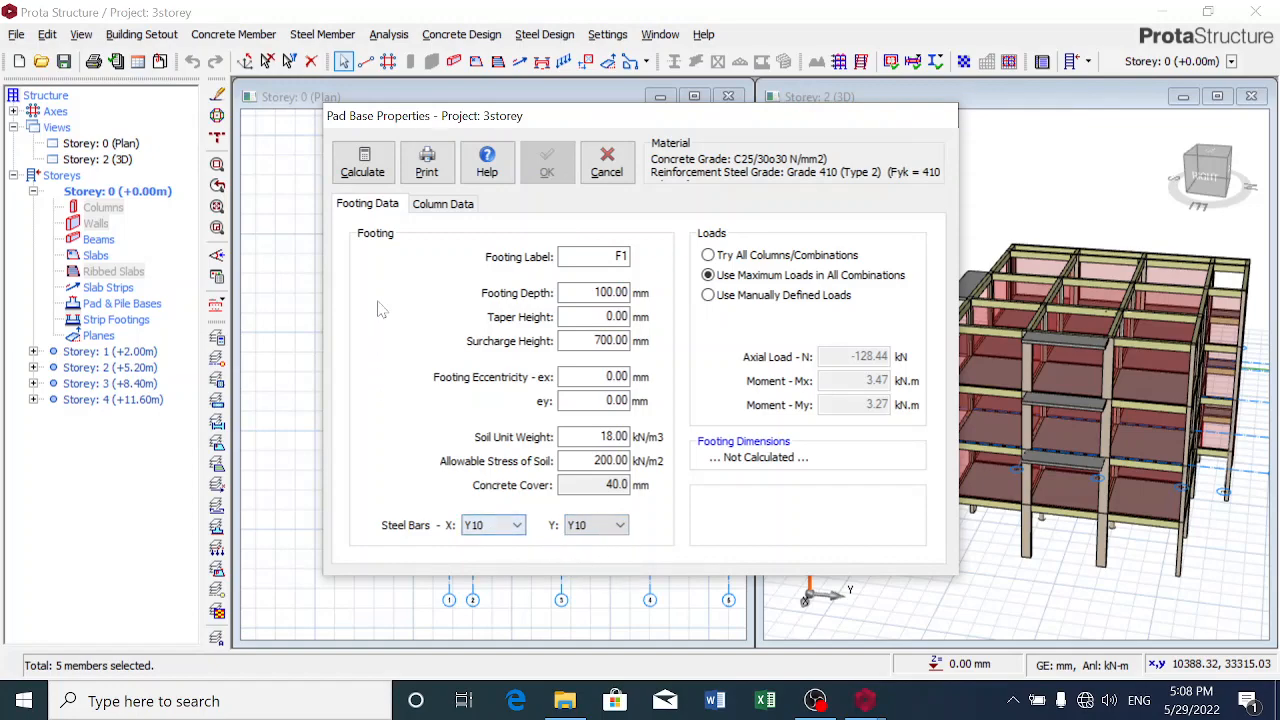
left_click(362, 168)
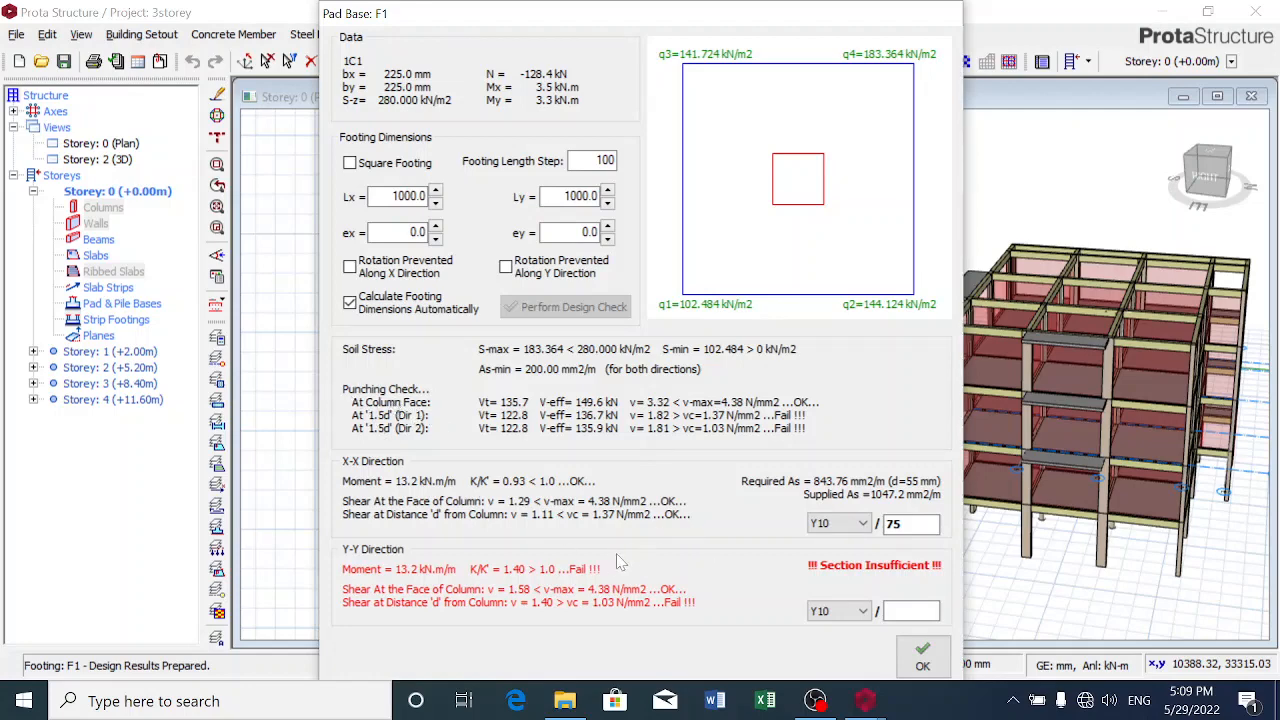
left_click(922, 658)
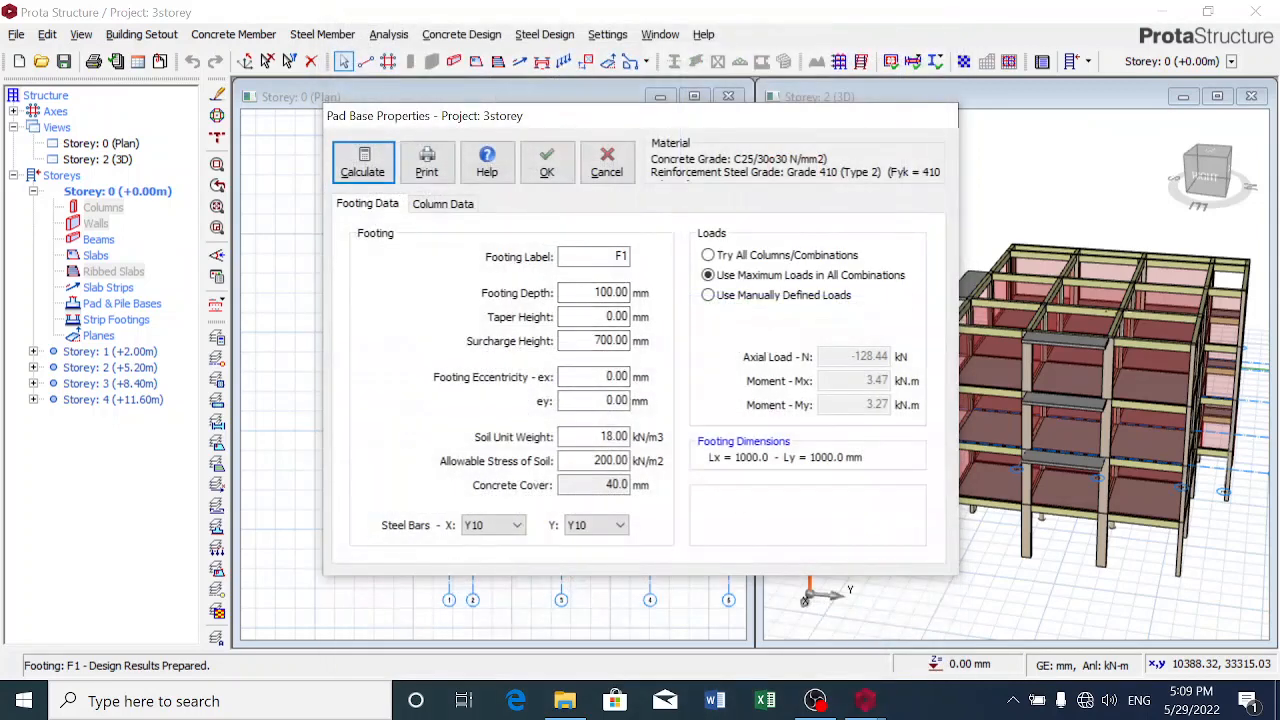
Set the footing depth to 200 mm and recalculate the pad base design
double_click(610, 292)
type("2")
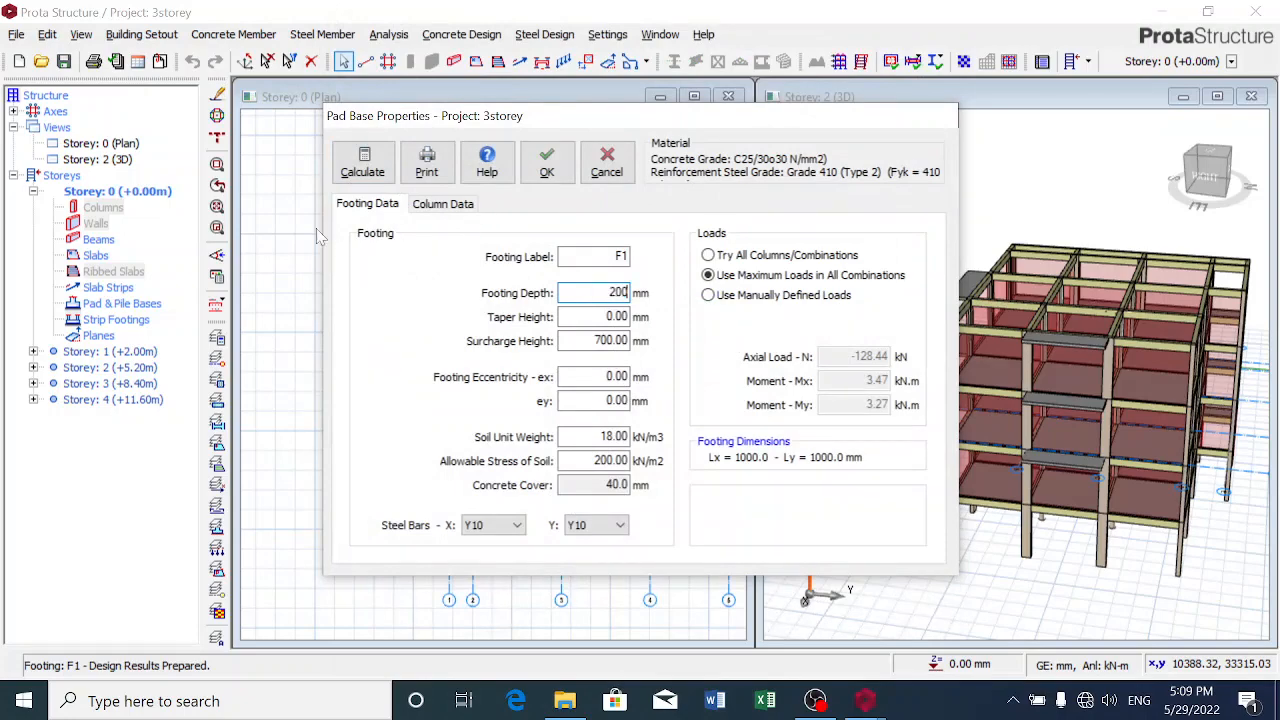
left_click(357, 170)
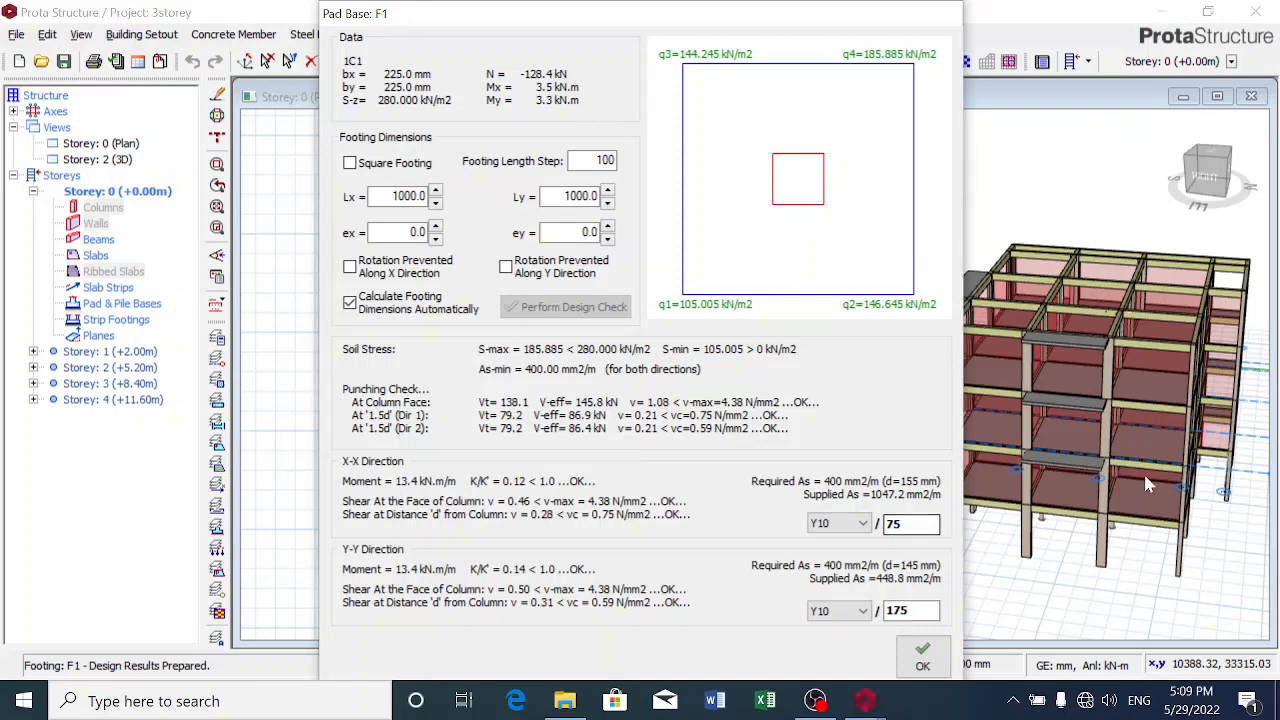
Set the X-X direction Y10 bar spacing to 125 mm and accept the pad base for the axis 1 columns
left_click(904, 524)
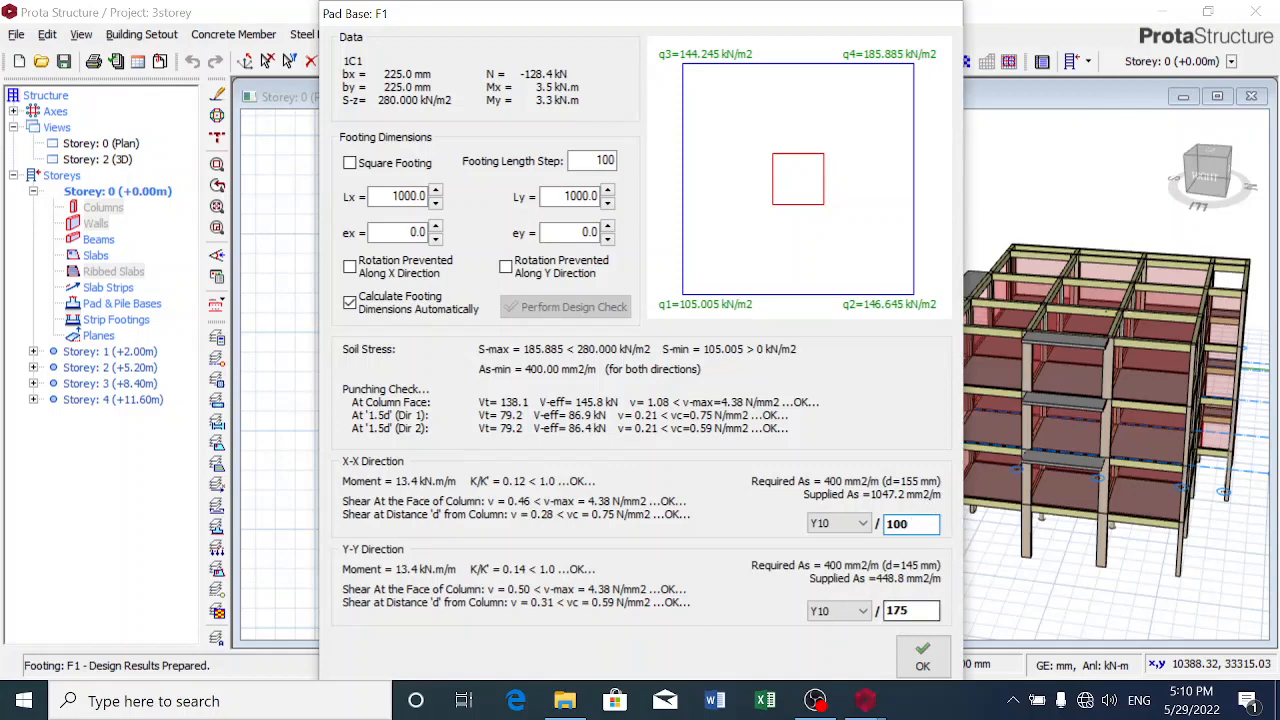
left_click(910, 611)
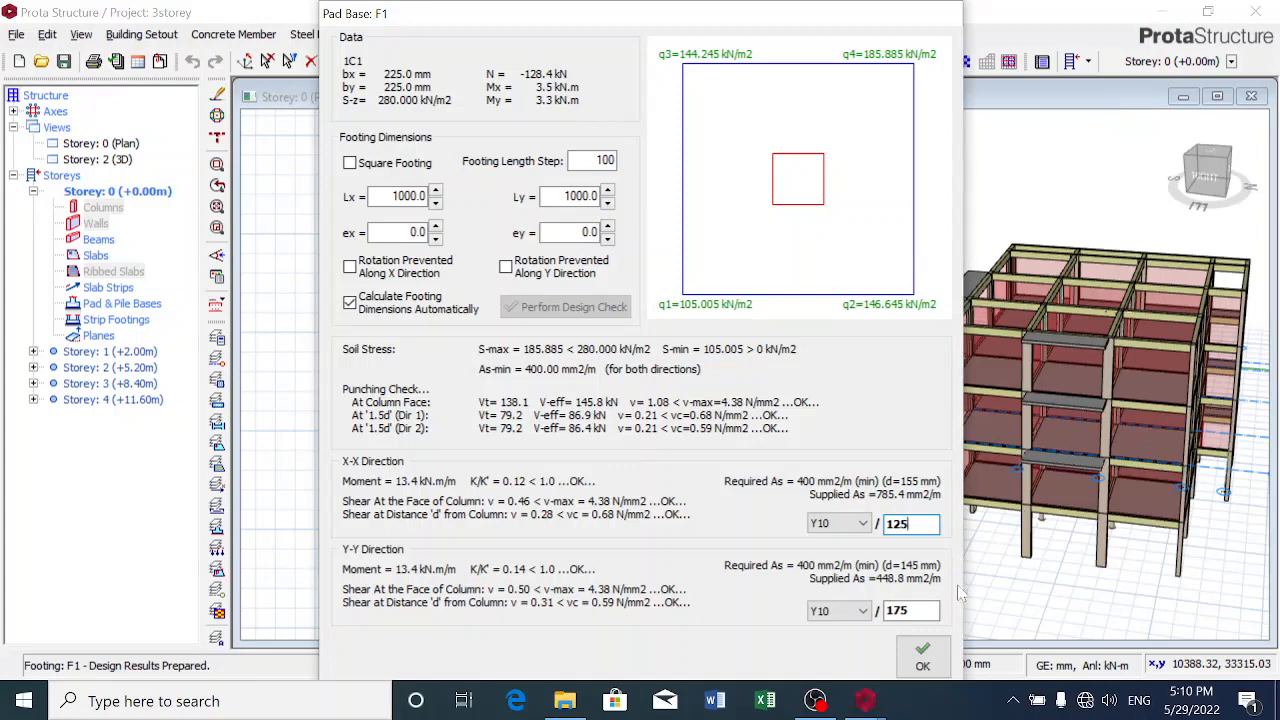
left_click(925, 611)
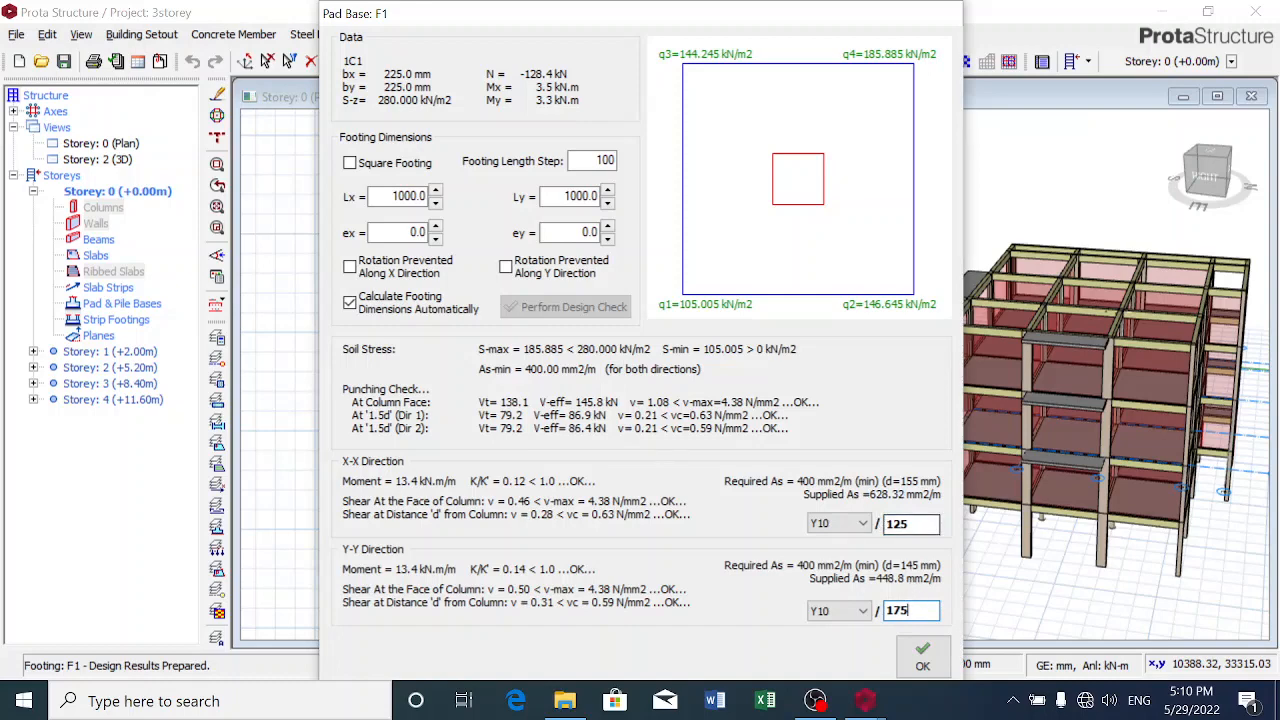
left_click(924, 660)
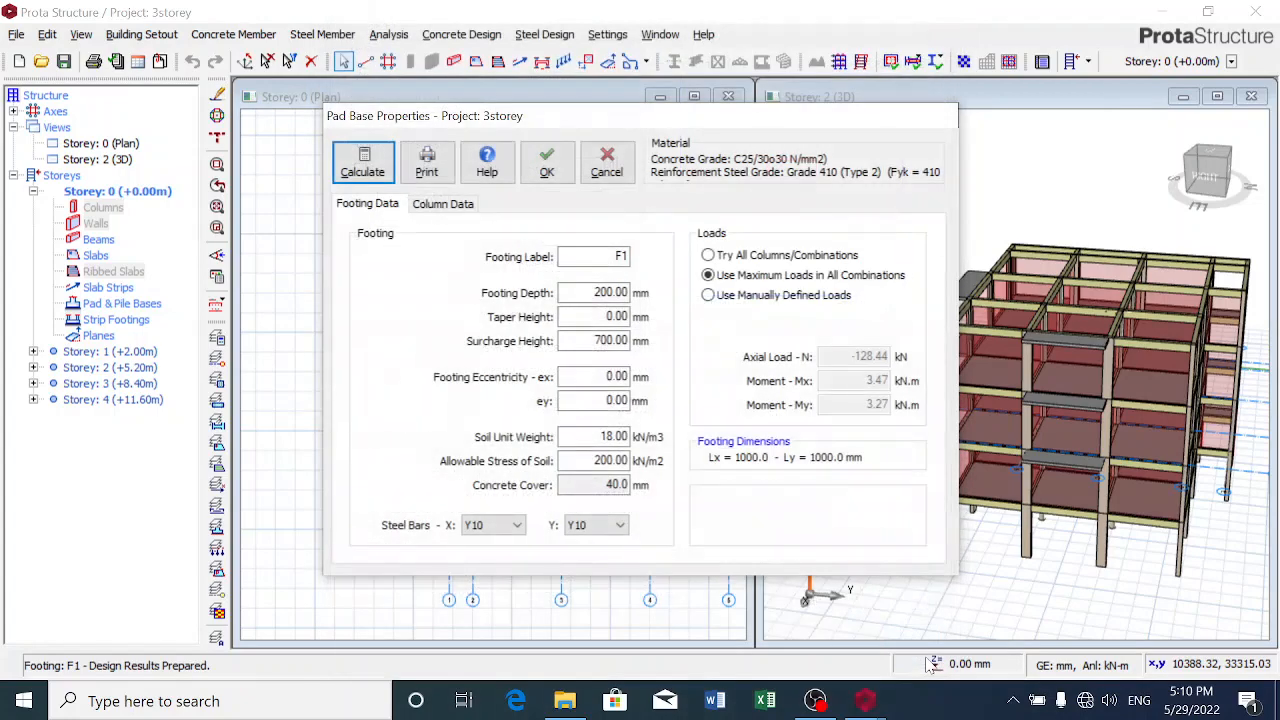
left_click(560, 172)
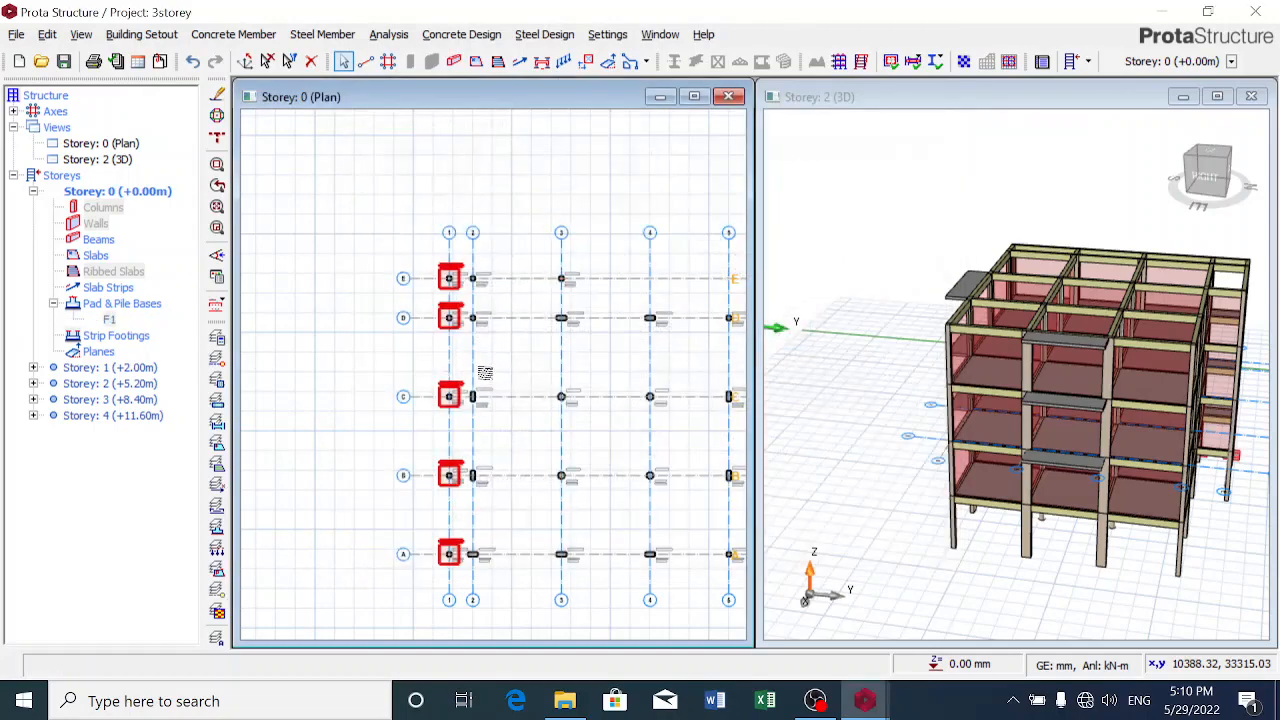
Examine the labels and dimensions of the new pad bases along axis 1 on the Storey 0 plan
scroll(466, 303, "up", 2)
scroll(442, 202, "up", 2)
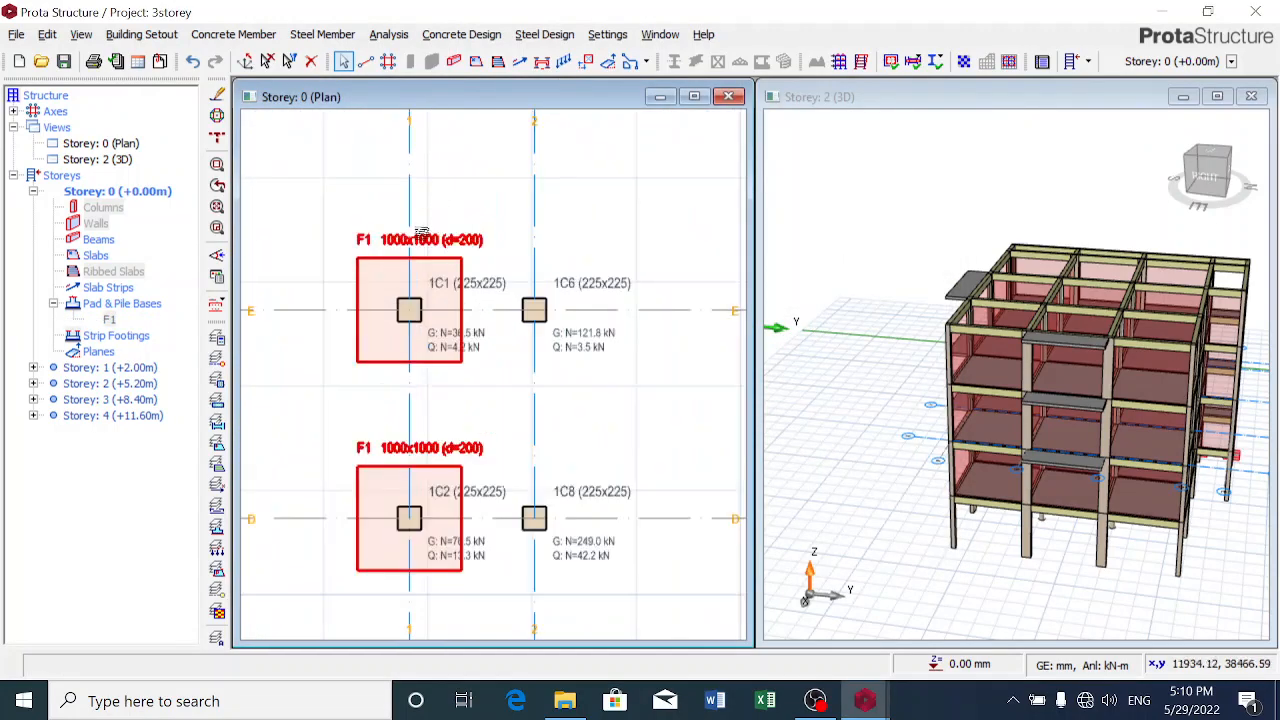
scroll(409, 272, "up", 3)
scroll(405, 292, "down", 3)
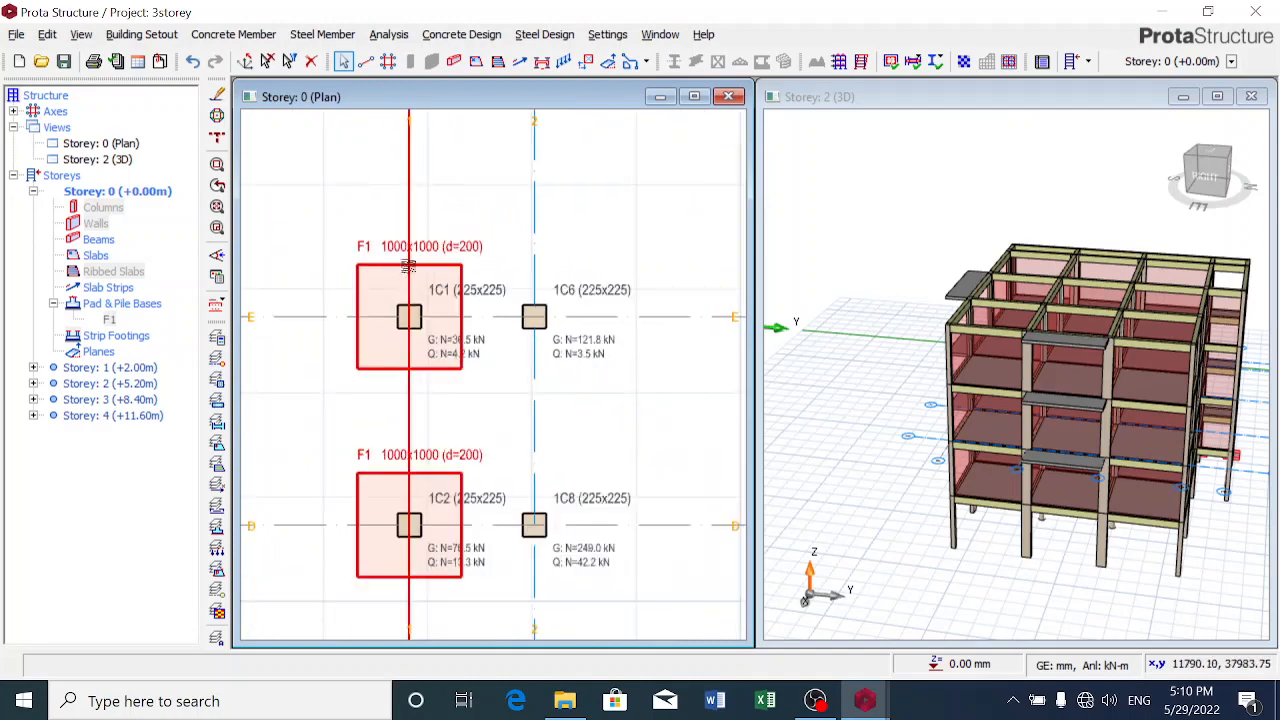
scroll(408, 266, "up", 2)
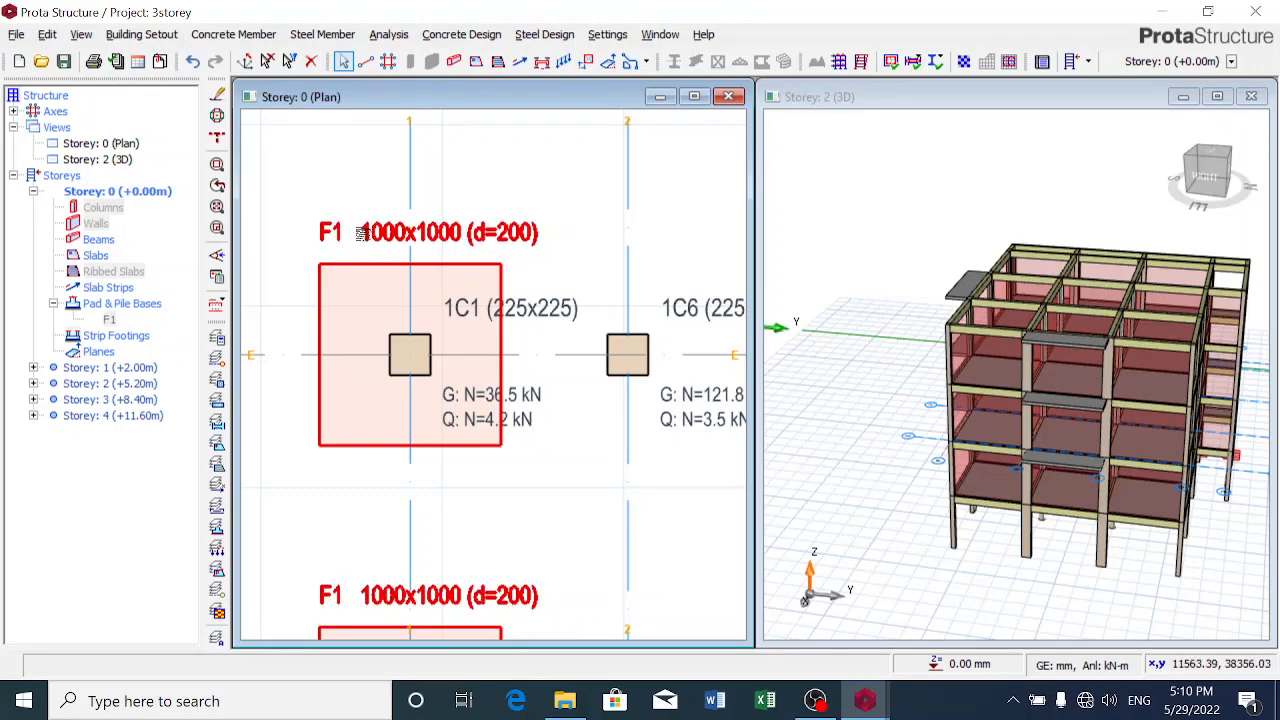
scroll(369, 231, "down", 2)
scroll(358, 318, "up", 2)
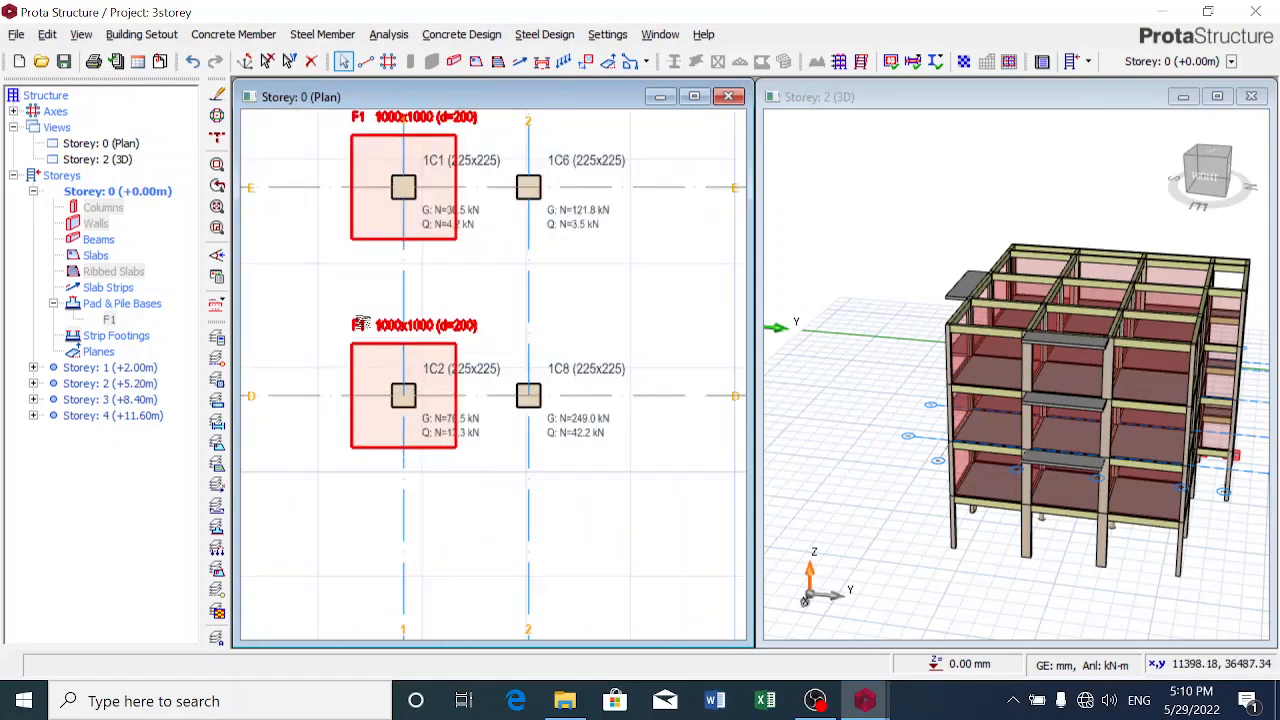
scroll(418, 328, "up", 2)
scroll(553, 330, "down", 3)
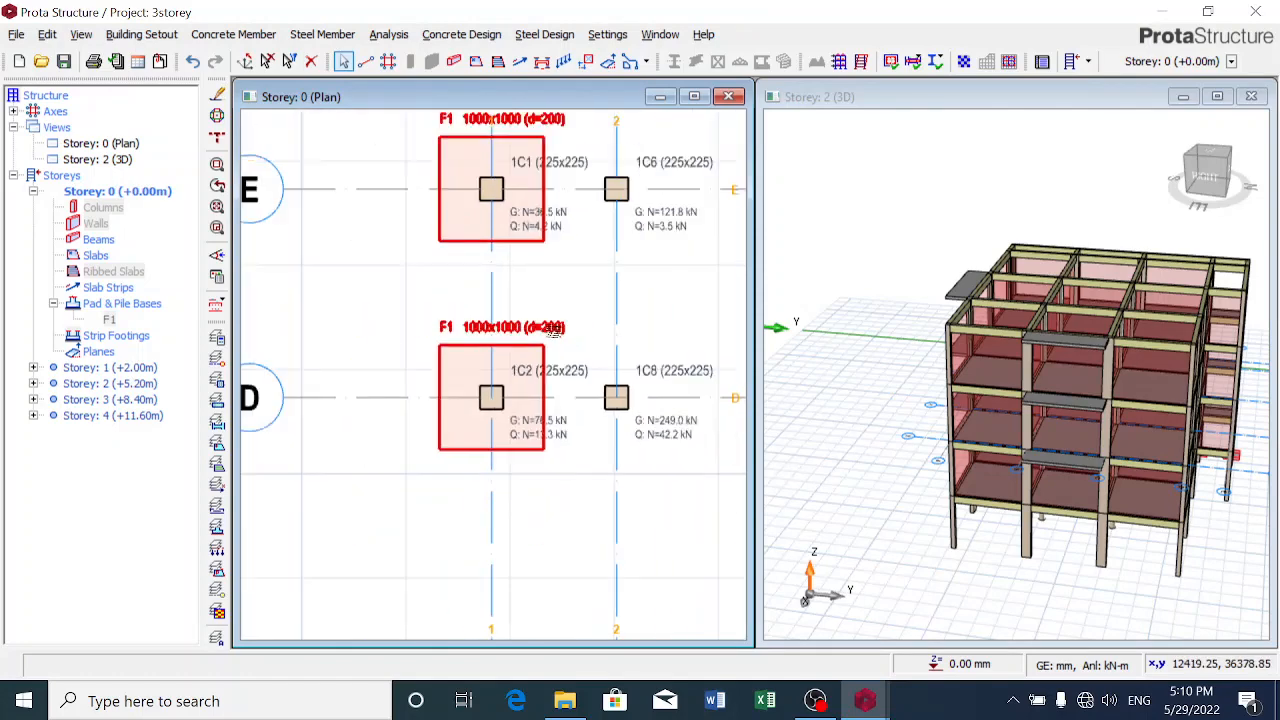
scroll(516, 383, "up", 2)
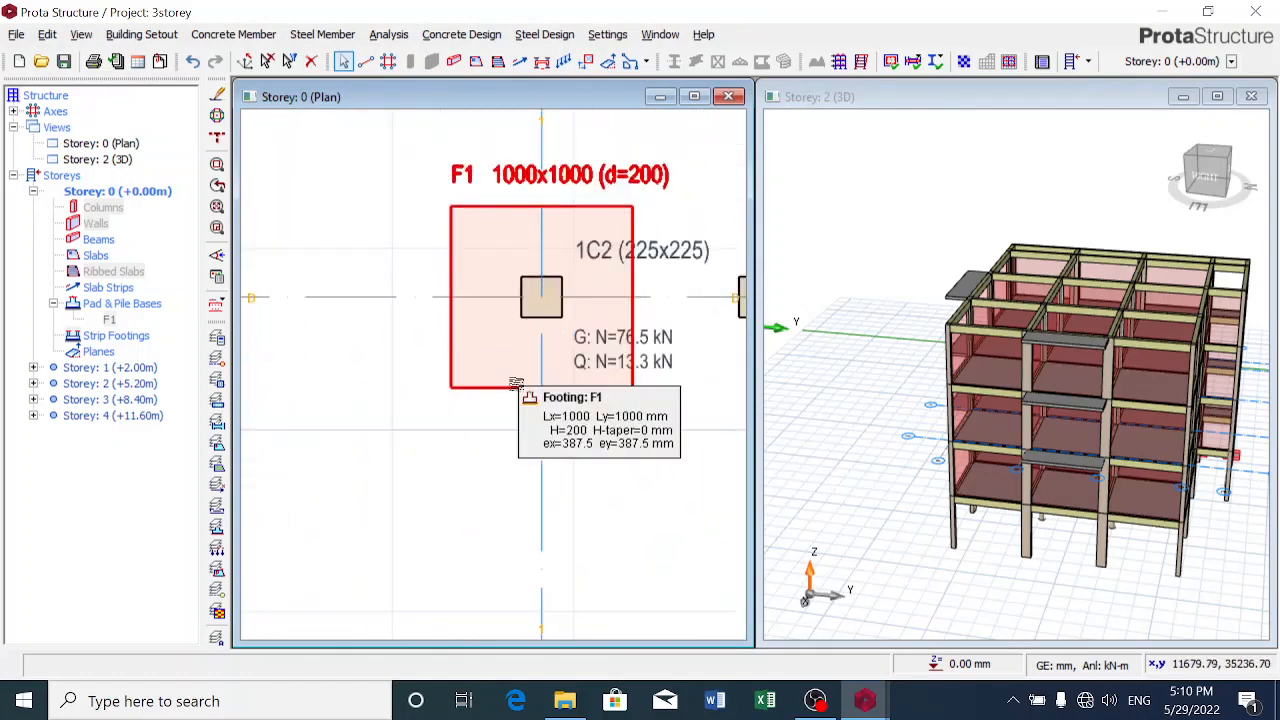
scroll(516, 383, "down", 2)
scroll(516, 383, "down", 2)
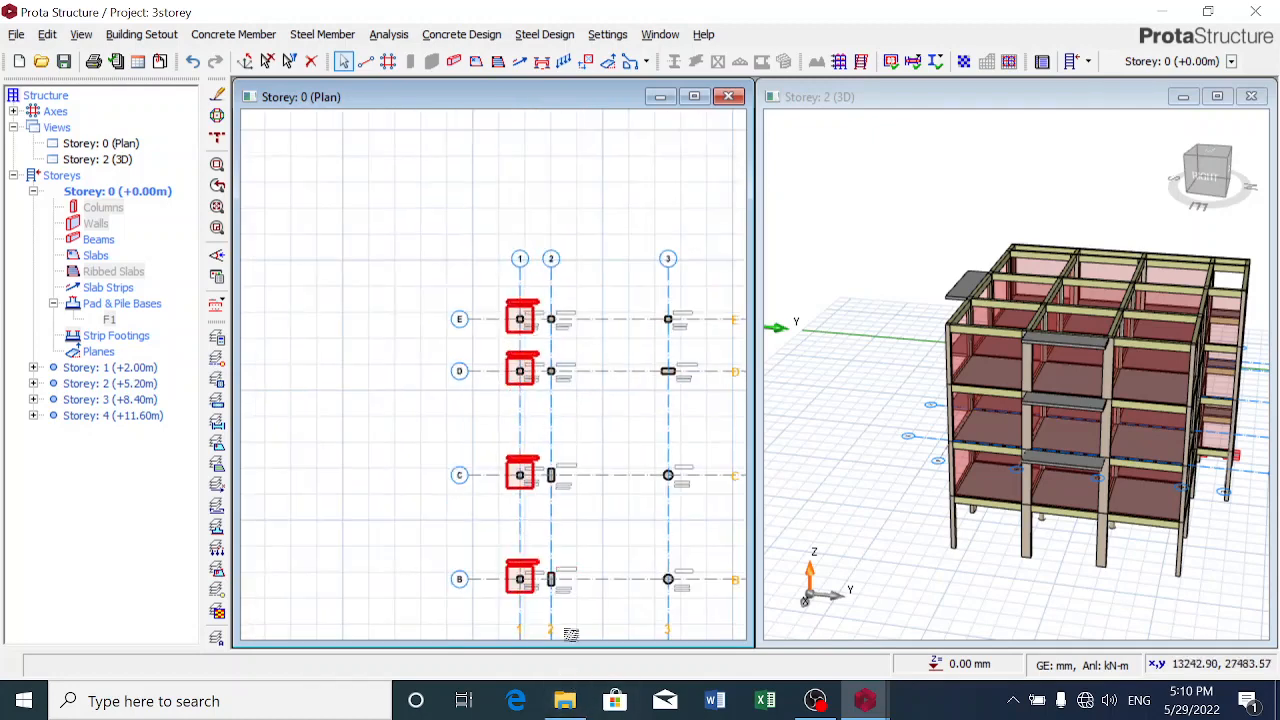
Read the dead and live axial loads at columns 1C17 and 1C16, where axis 2 meets axes B and C
scroll(566, 610, "up", 3)
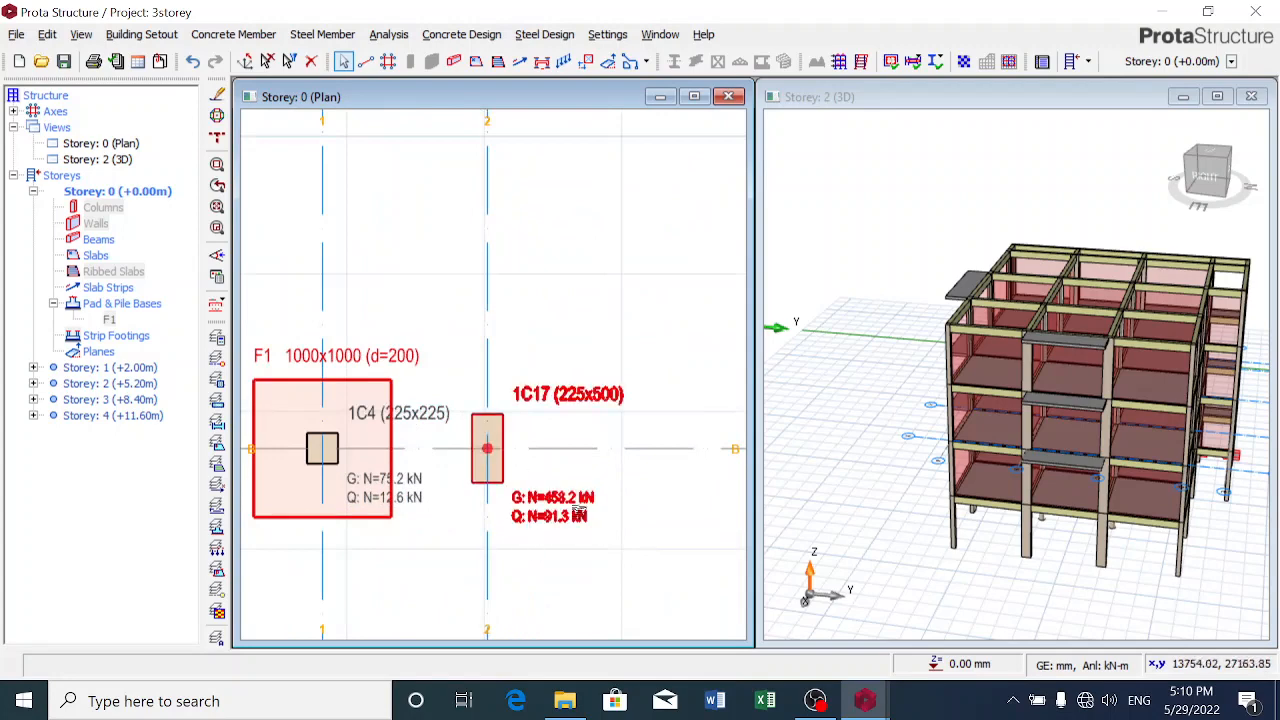
scroll(574, 447, "down", 2)
scroll(563, 201, "up", 3)
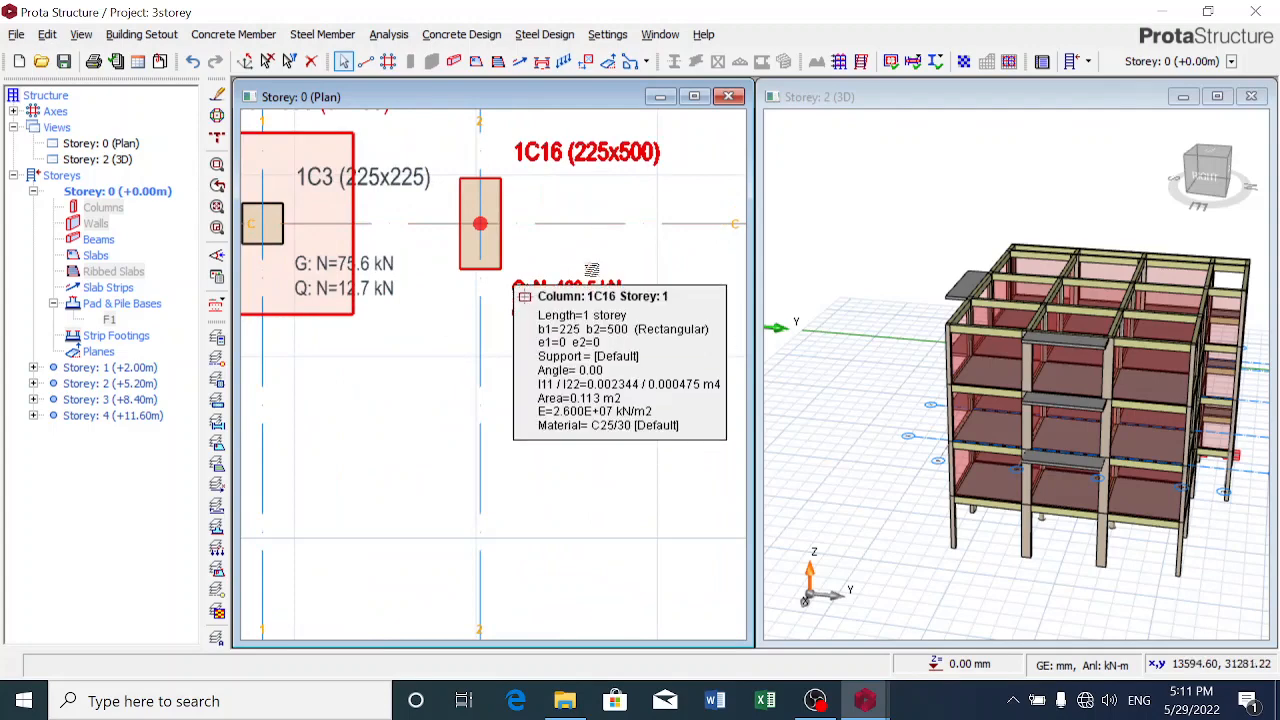
scroll(422, 133, "down", 3)
scroll(422, 133, "down", 1)
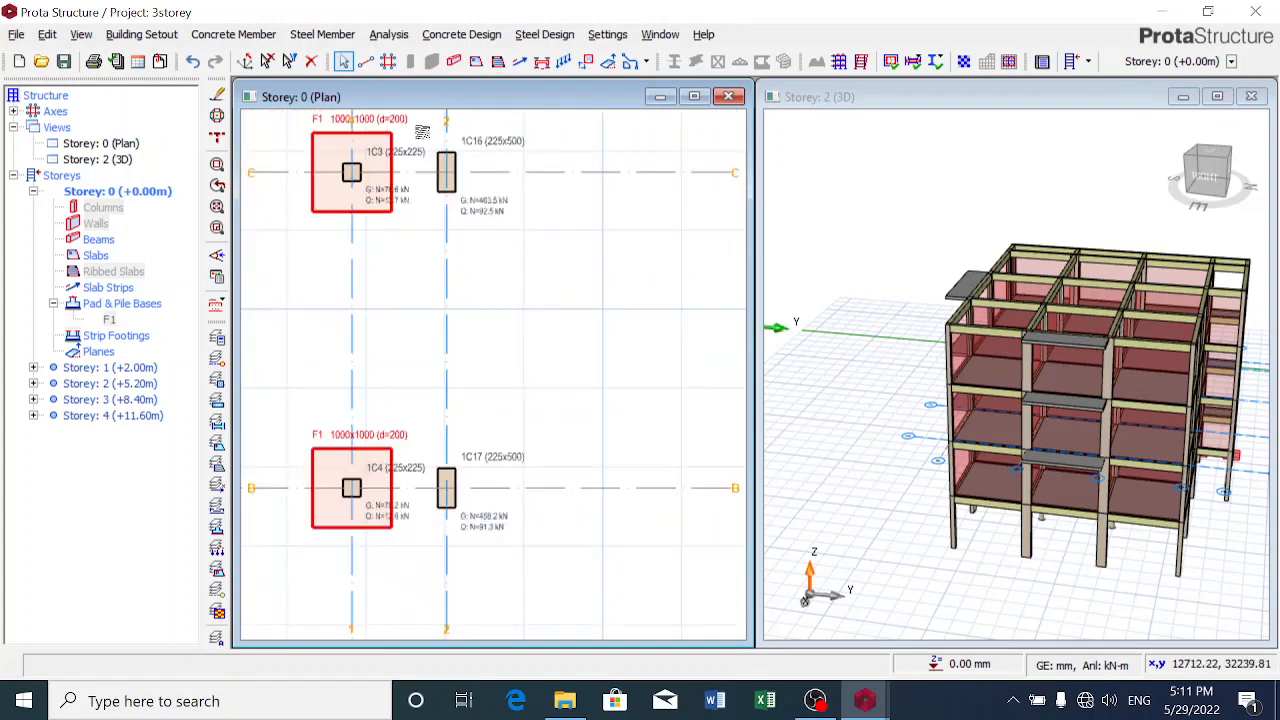
Insert one typical pad base for columns 1C16 and 1C17 on axis 2
left_click_drag(422, 132, 570, 565)
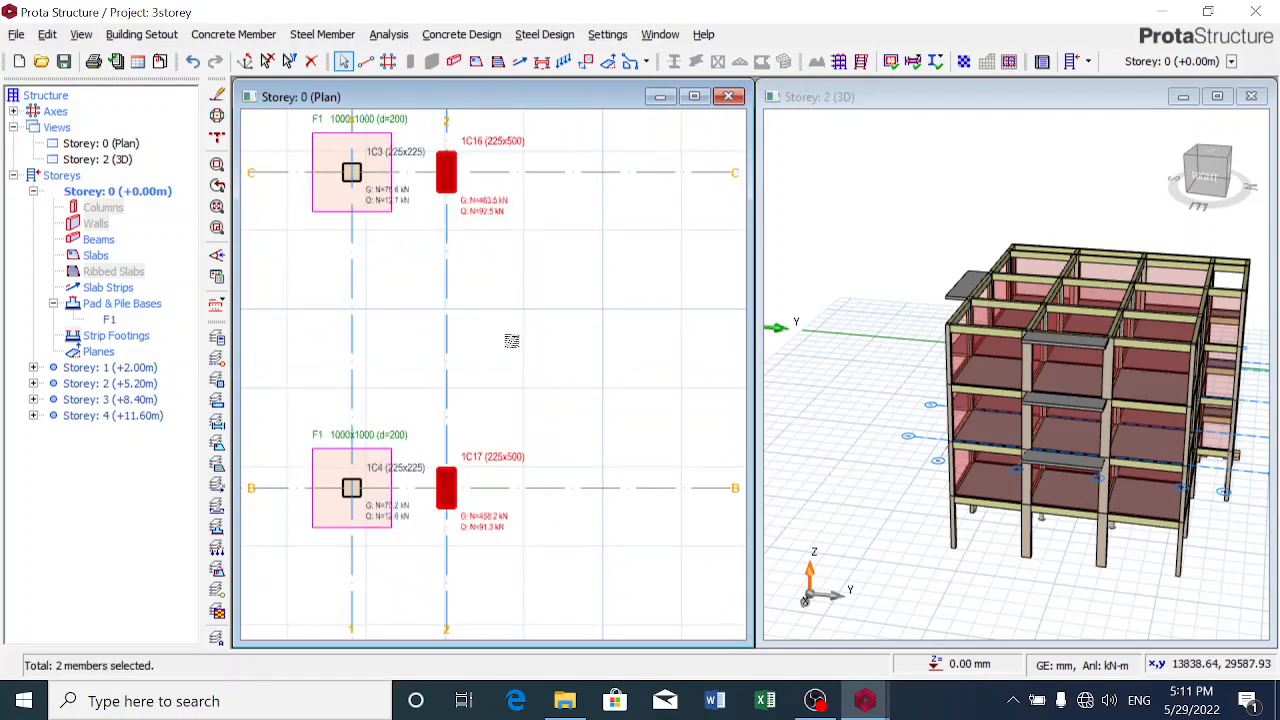
right_click(514, 307)
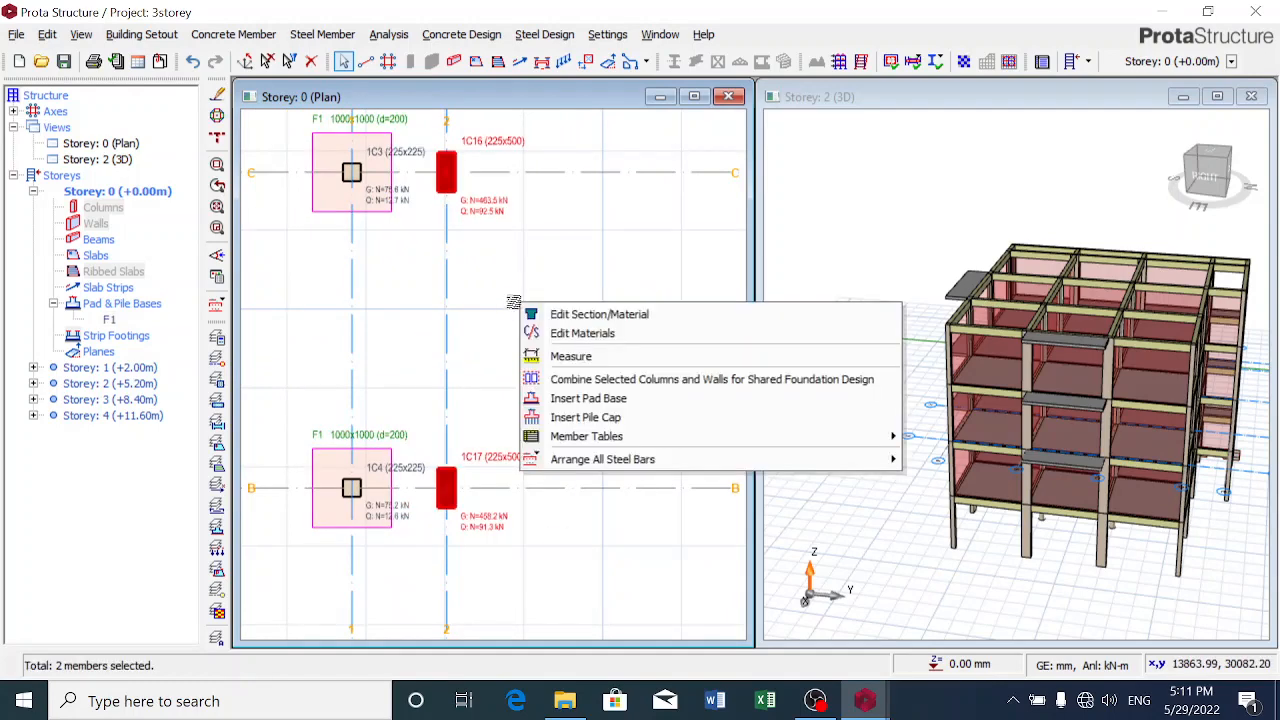
left_click(578, 400)
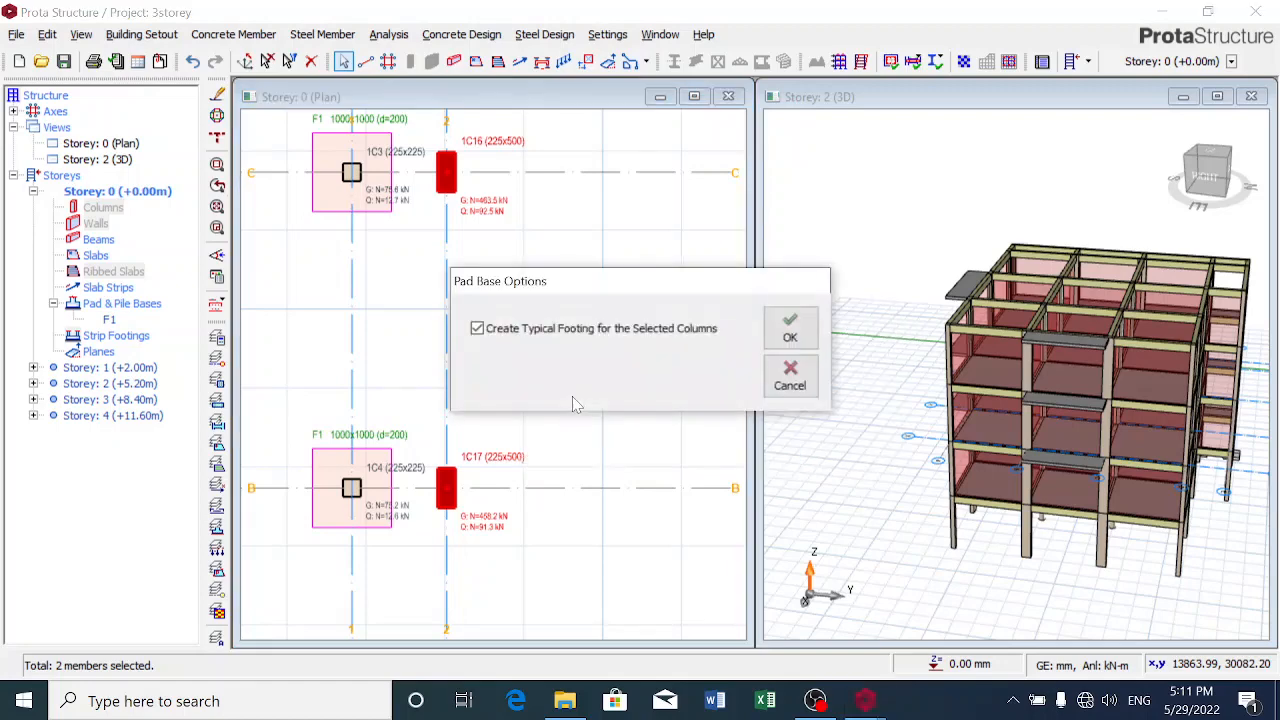
left_click(792, 336)
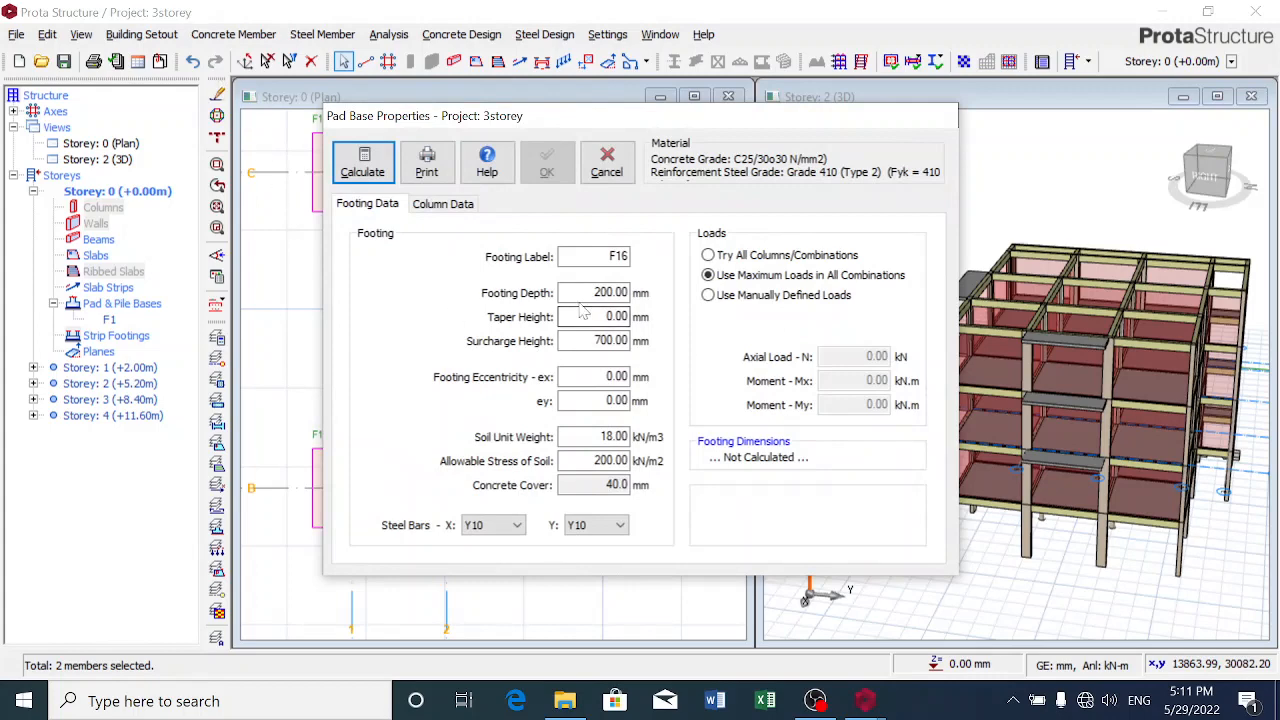
Reapply the maximum loads in all combinations to the new axis 2 pad base and calculate its design
left_click(358, 165)
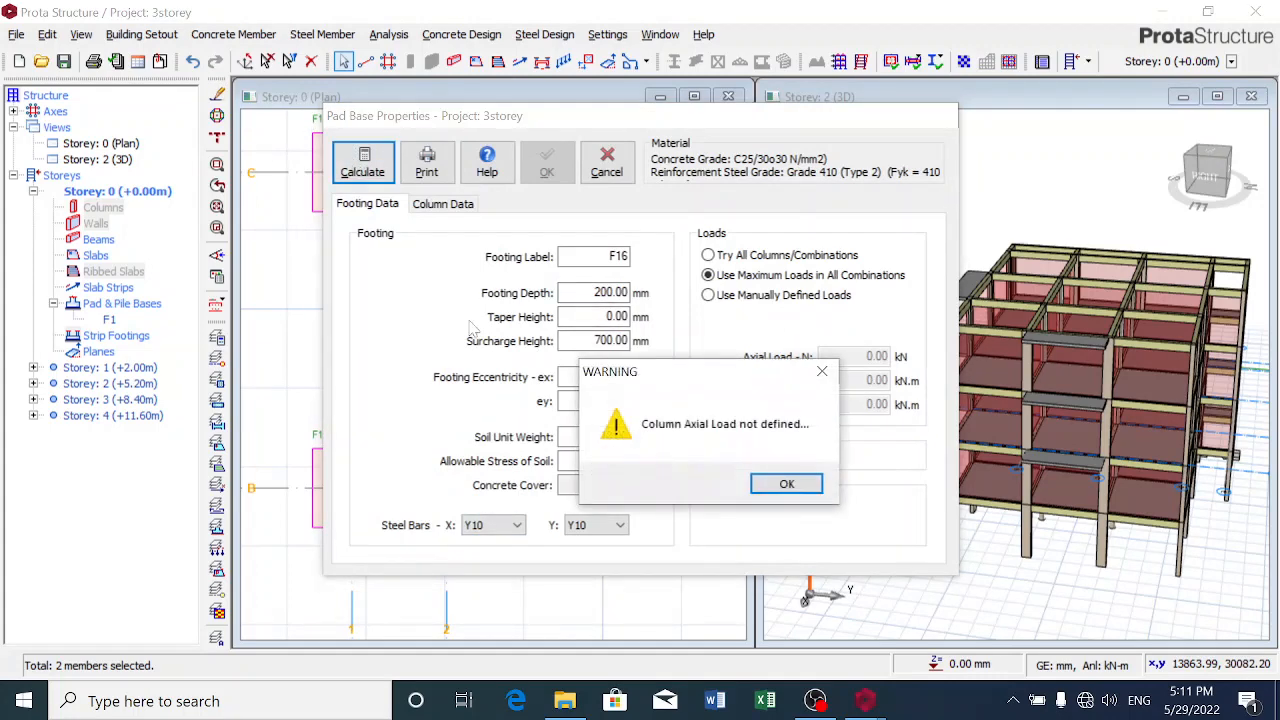
left_click(786, 486)
left_click(752, 257)
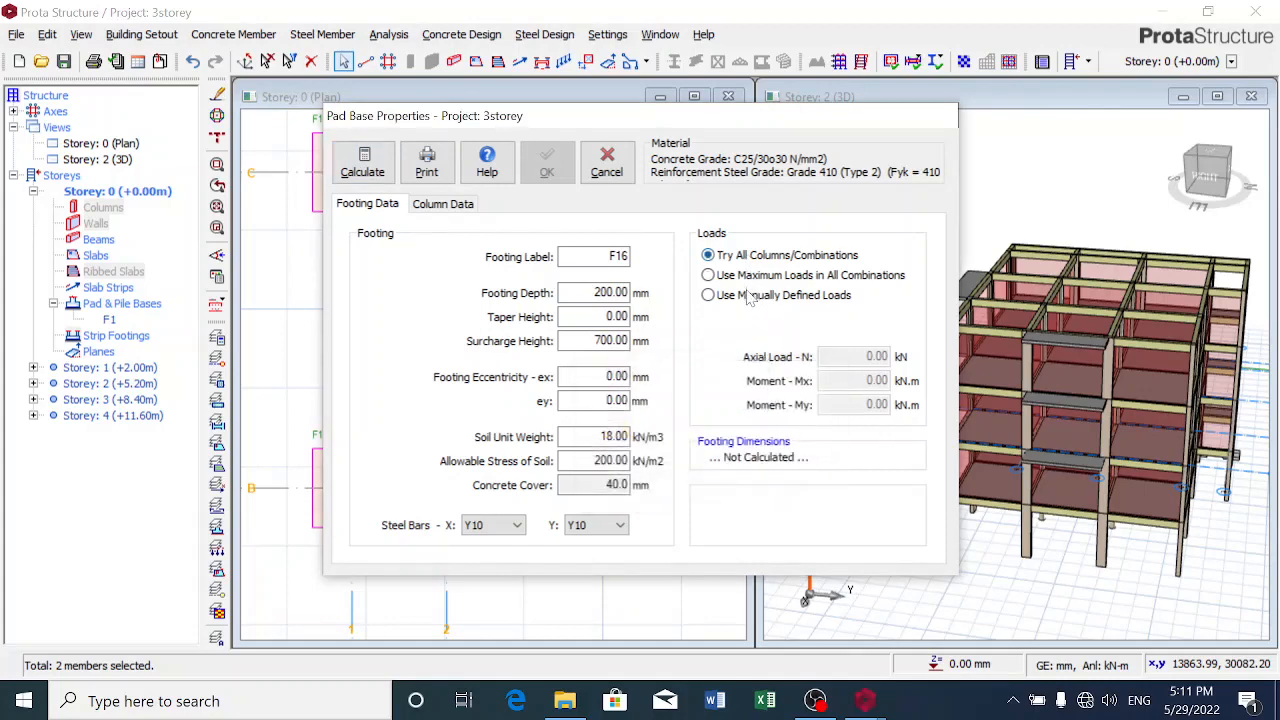
left_click(748, 280)
left_click(363, 163)
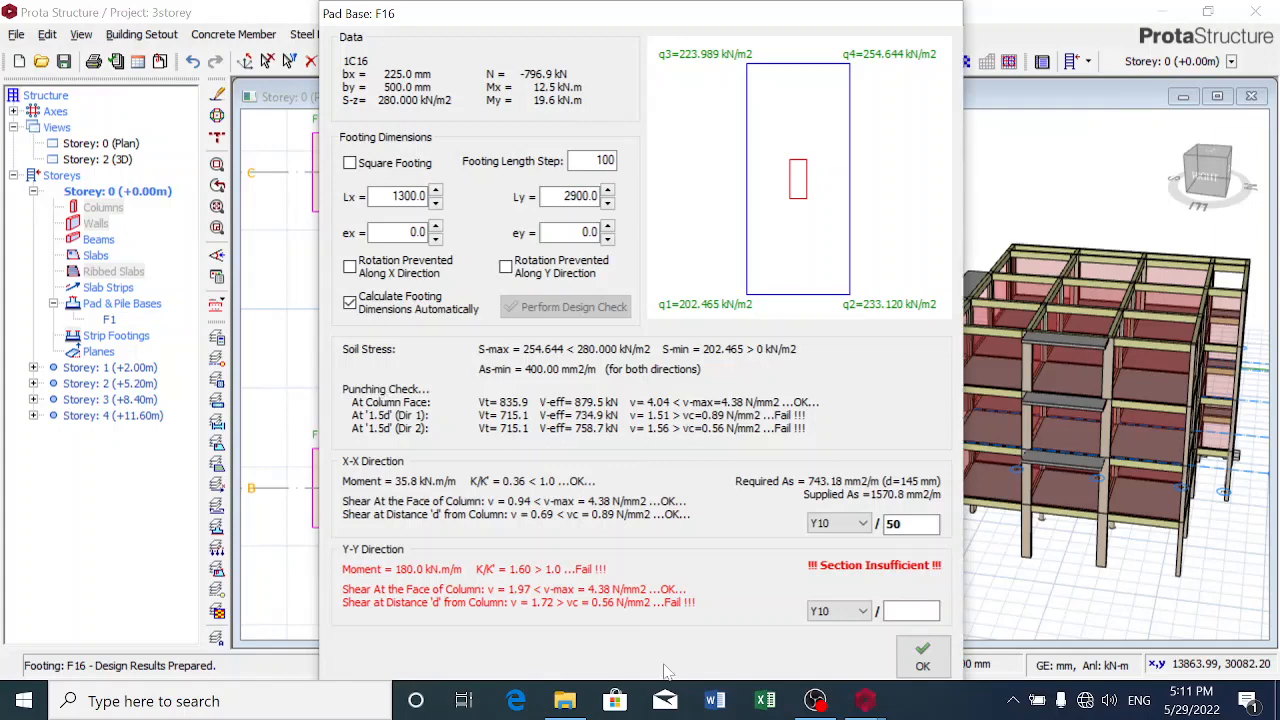
Set the axis 2 pad base's footing depth to 300 mm and recalculate its design
left_click(920, 656)
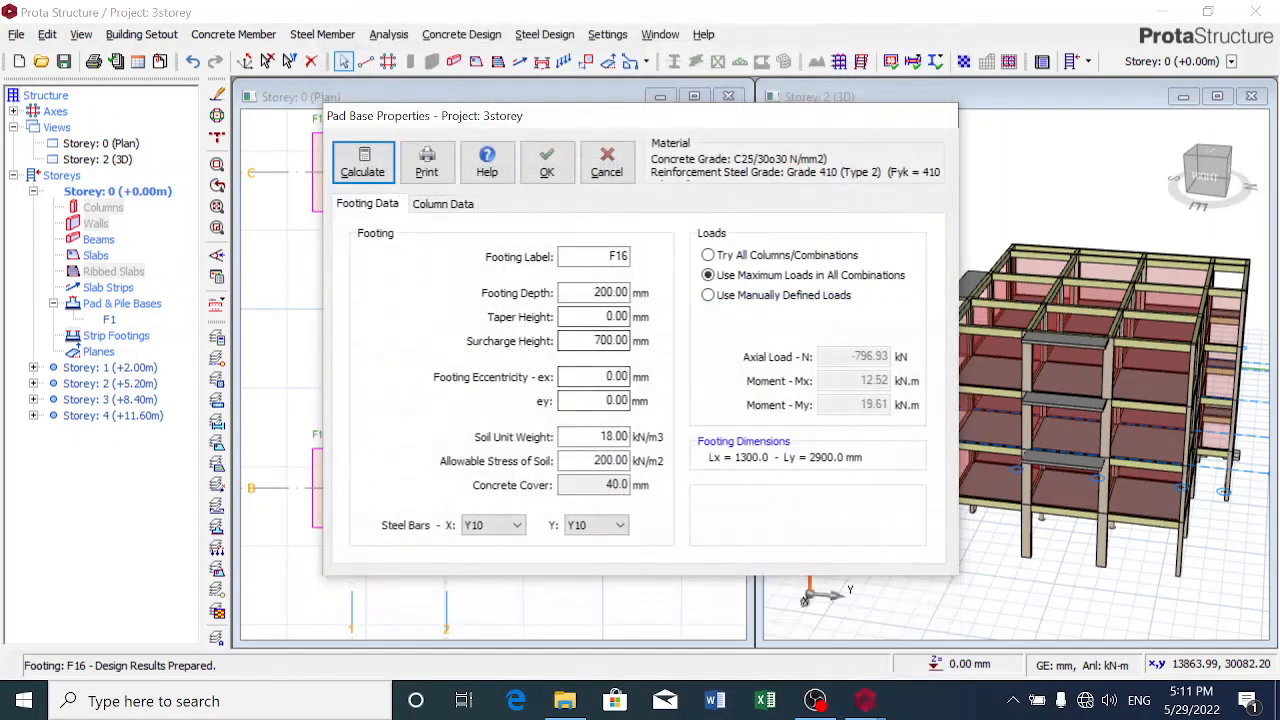
type("3")
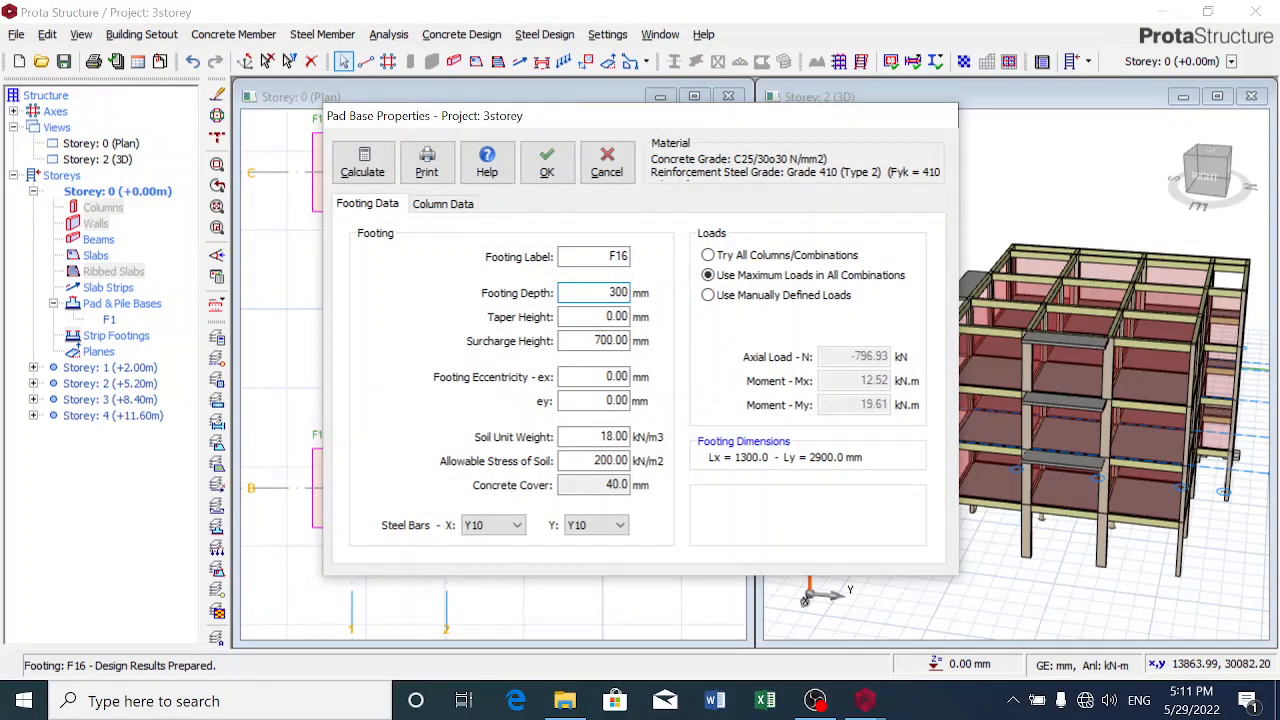
left_click(385, 175)
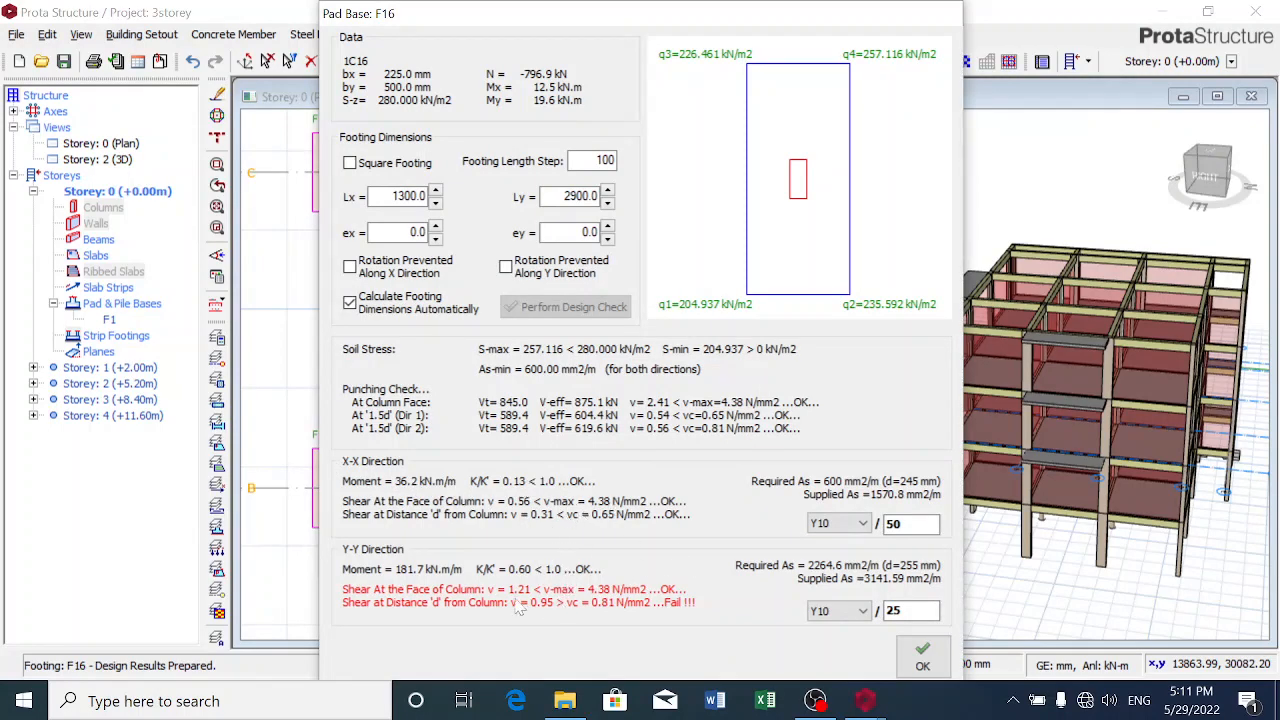
Switch the Y-Y reinforcement to Y16 bars and check spacings of 50 mm and 75 mm
left_click(860, 611)
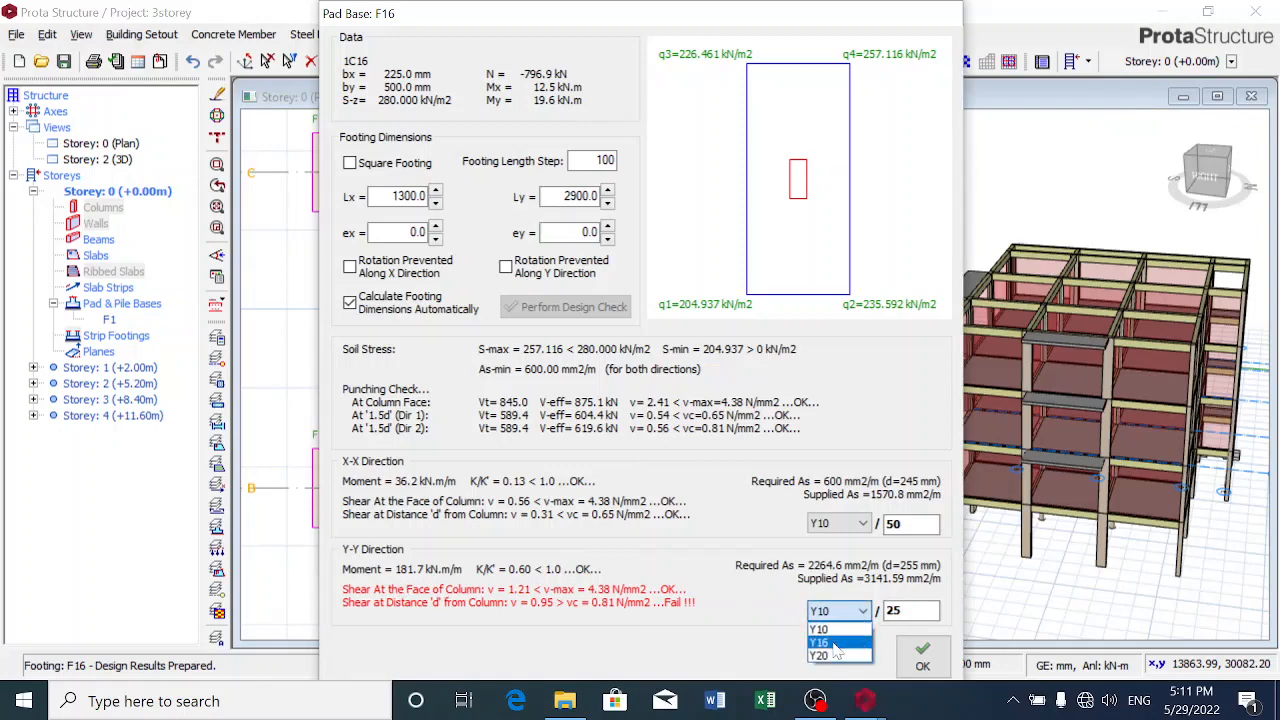
left_click(840, 650)
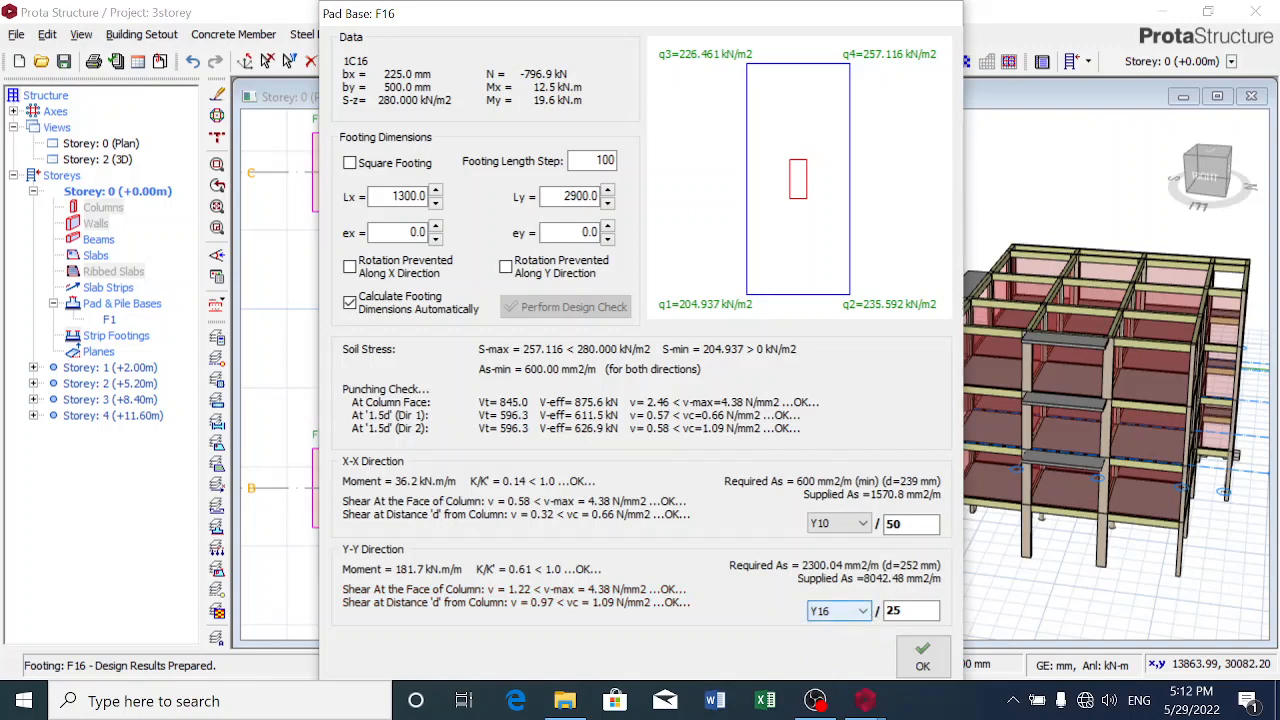
left_click(905, 610)
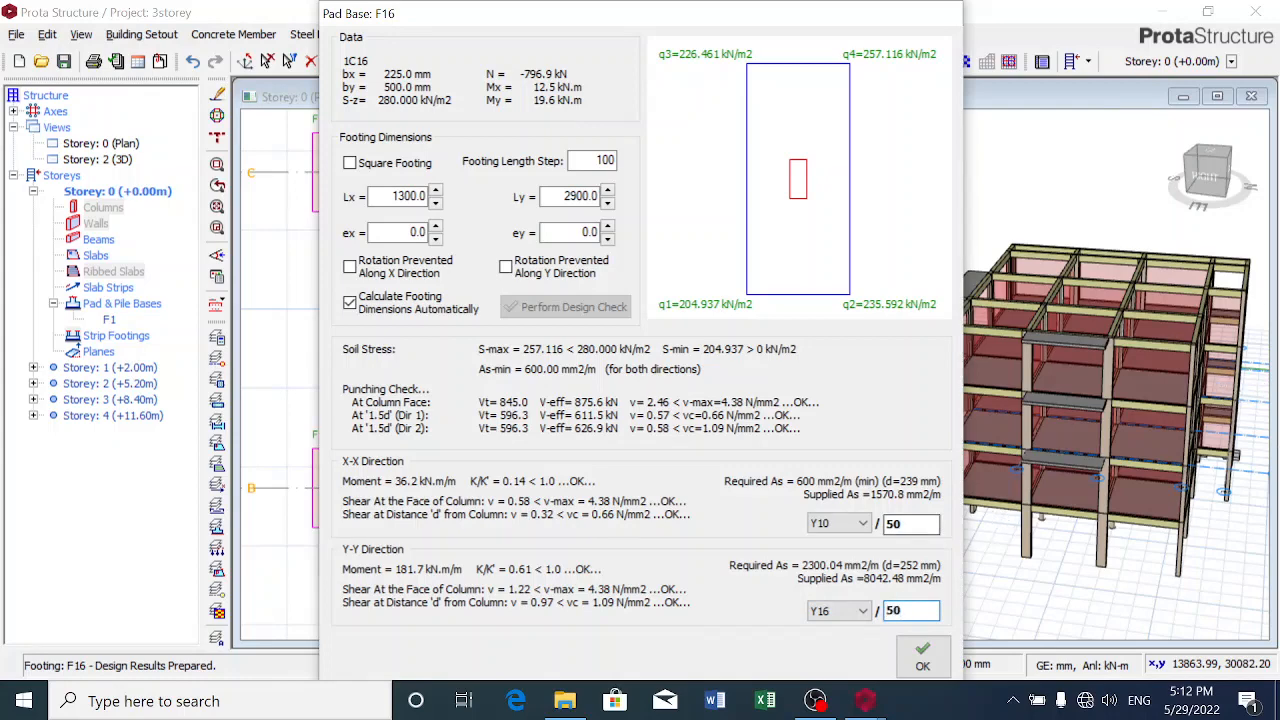
left_click(930, 522)
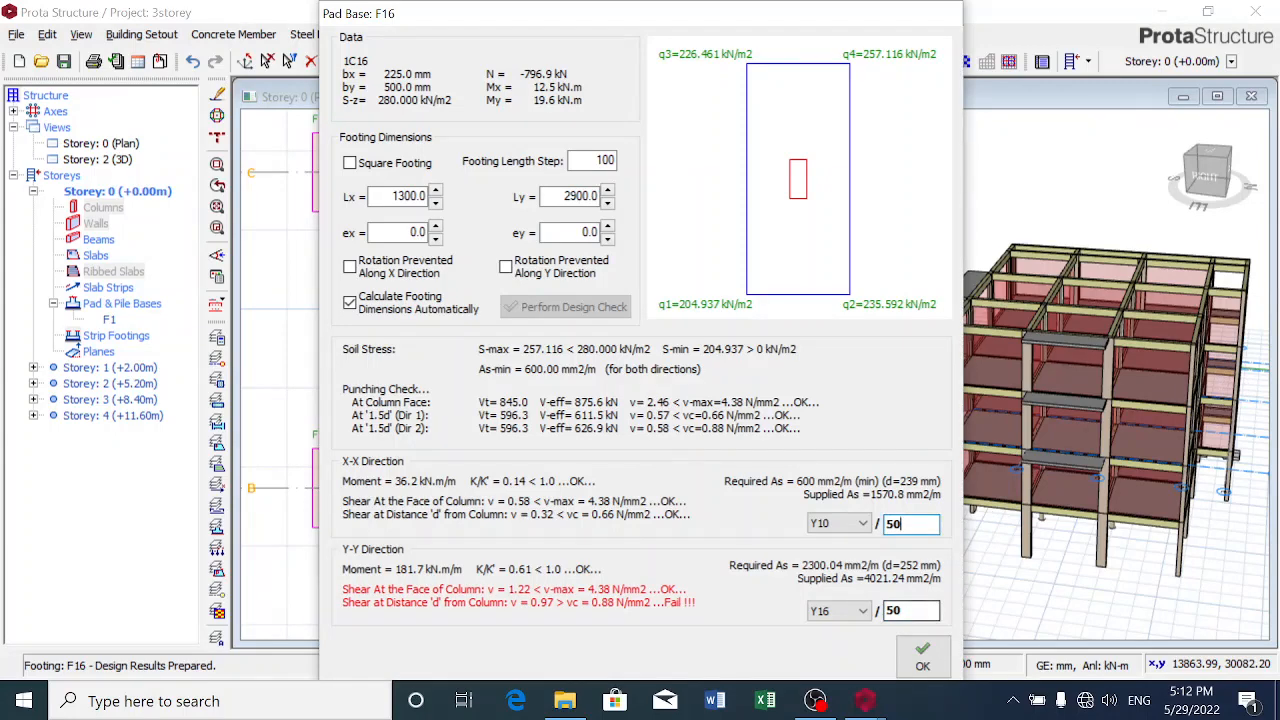
left_click(922, 611)
Change the X-X reinforcement to Y16 bars and set the Y-Y bar spacing back to 50 mm
left_click(863, 524)
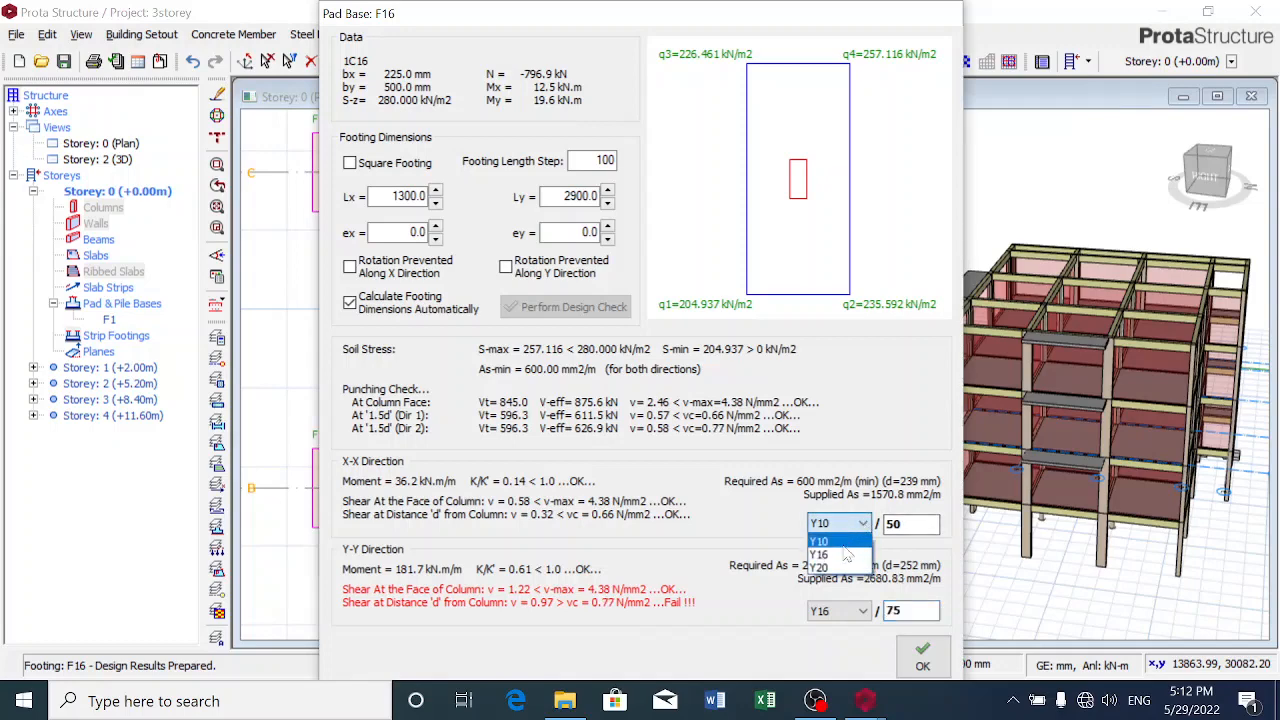
left_click(847, 556)
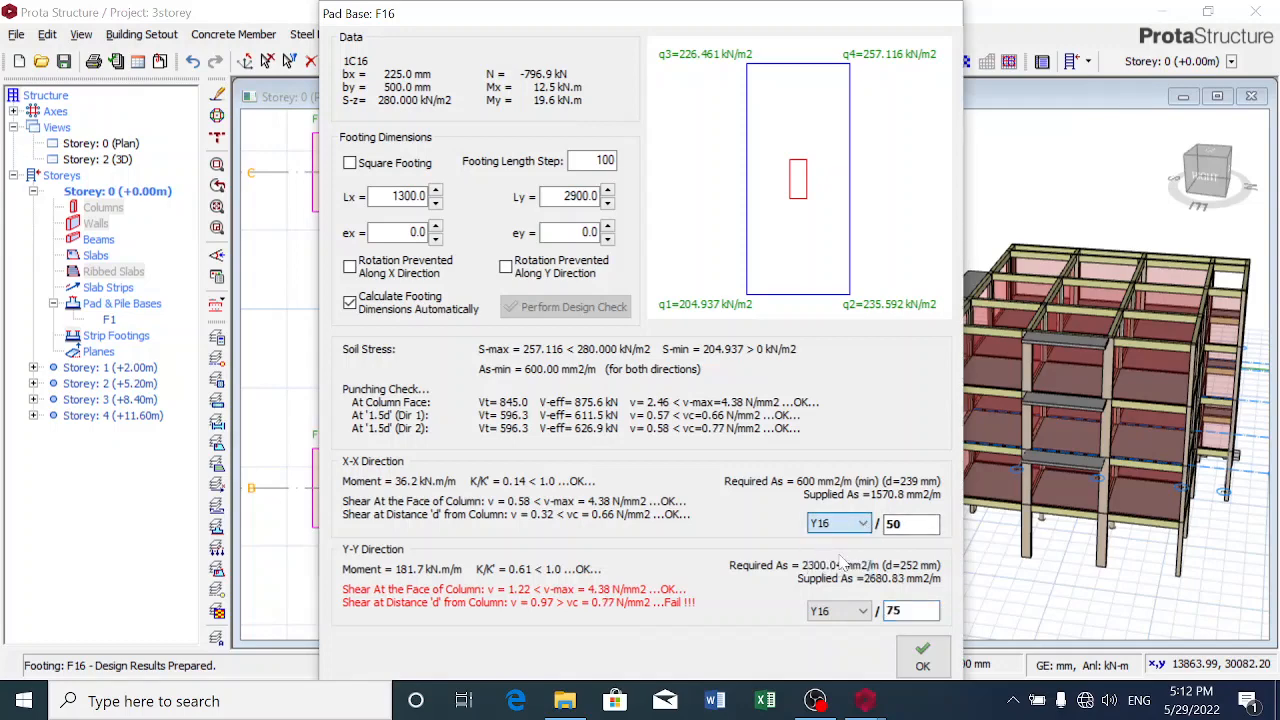
left_click(910, 611)
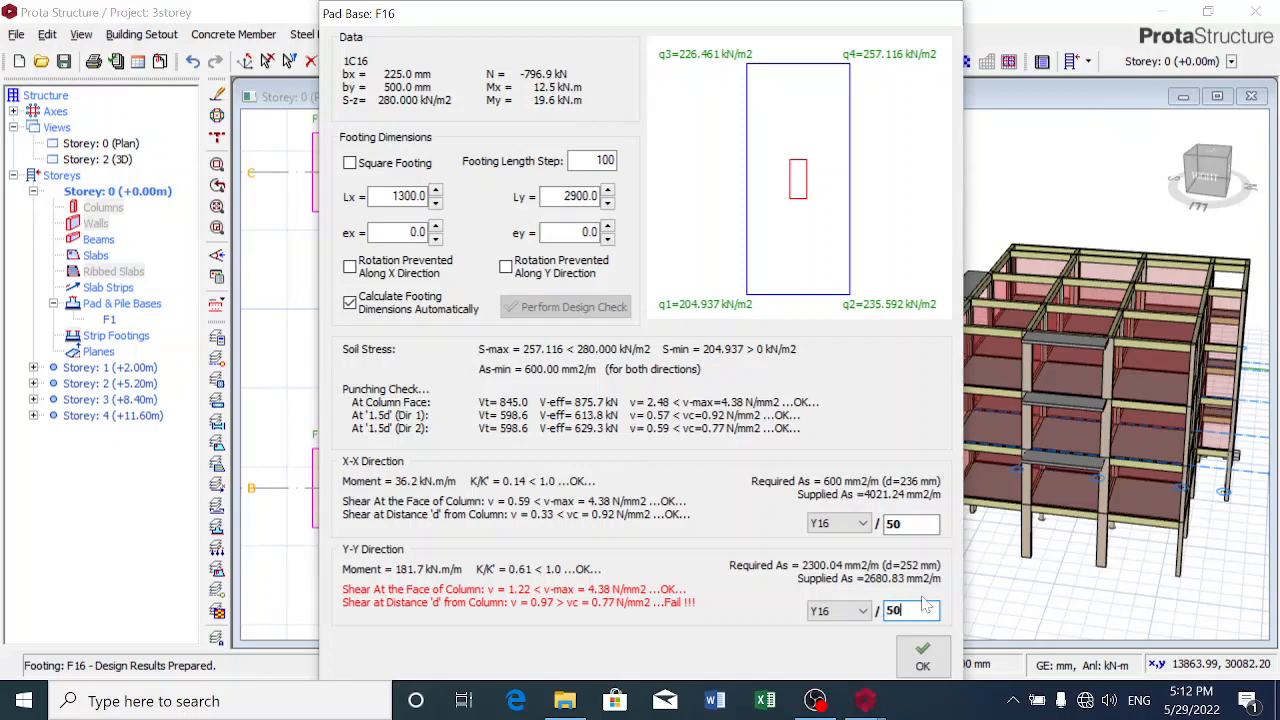
left_click(912, 523)
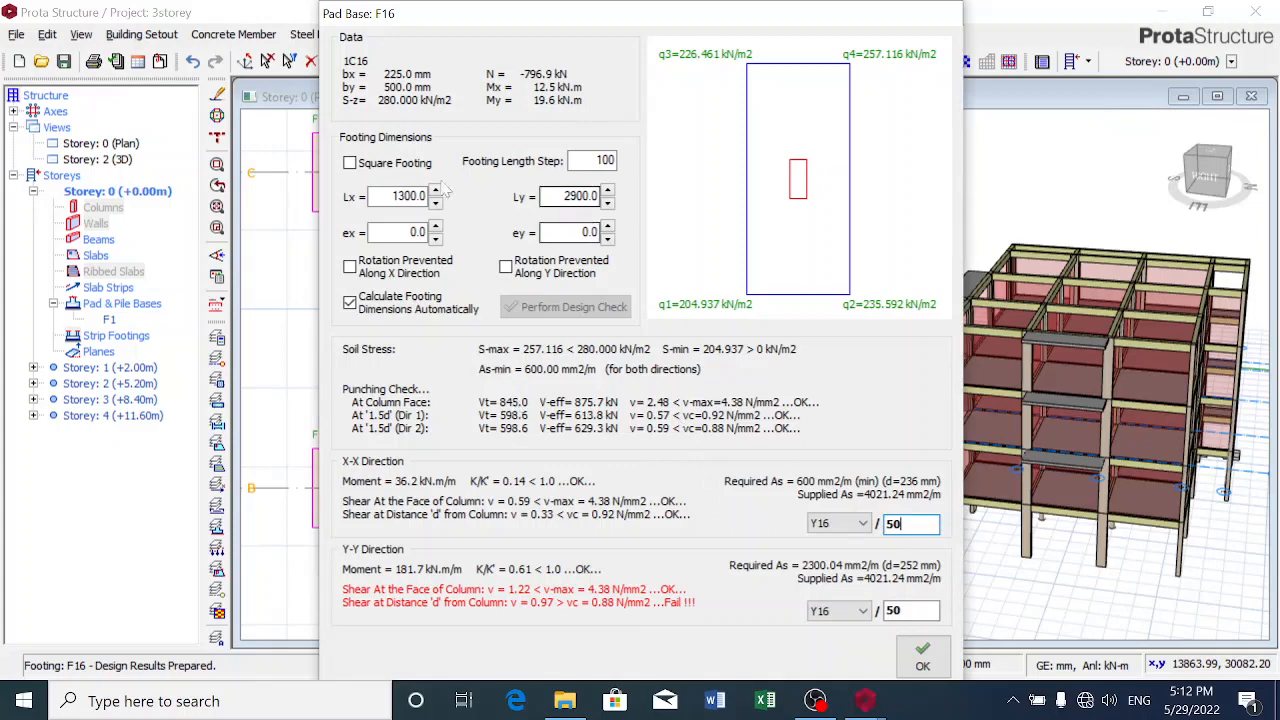
Try a square shape for the footing, and return it to the rectangular shape
left_click(350, 164)
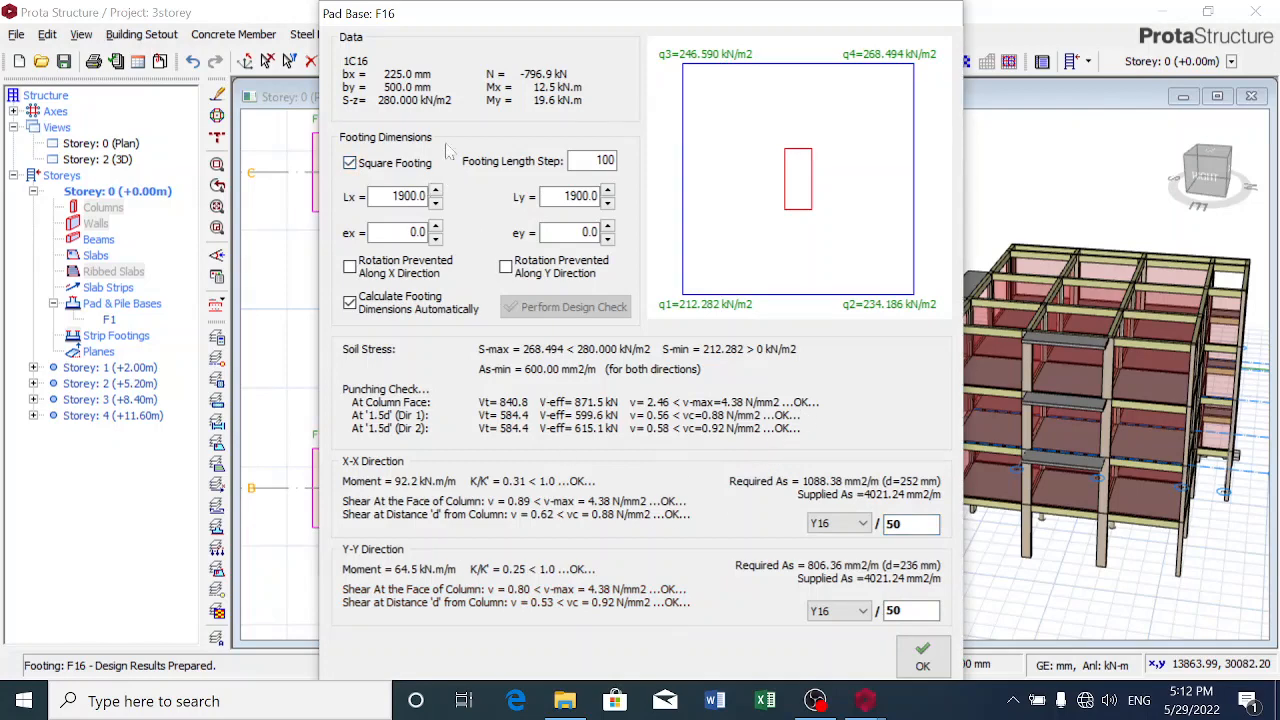
left_click(376, 164)
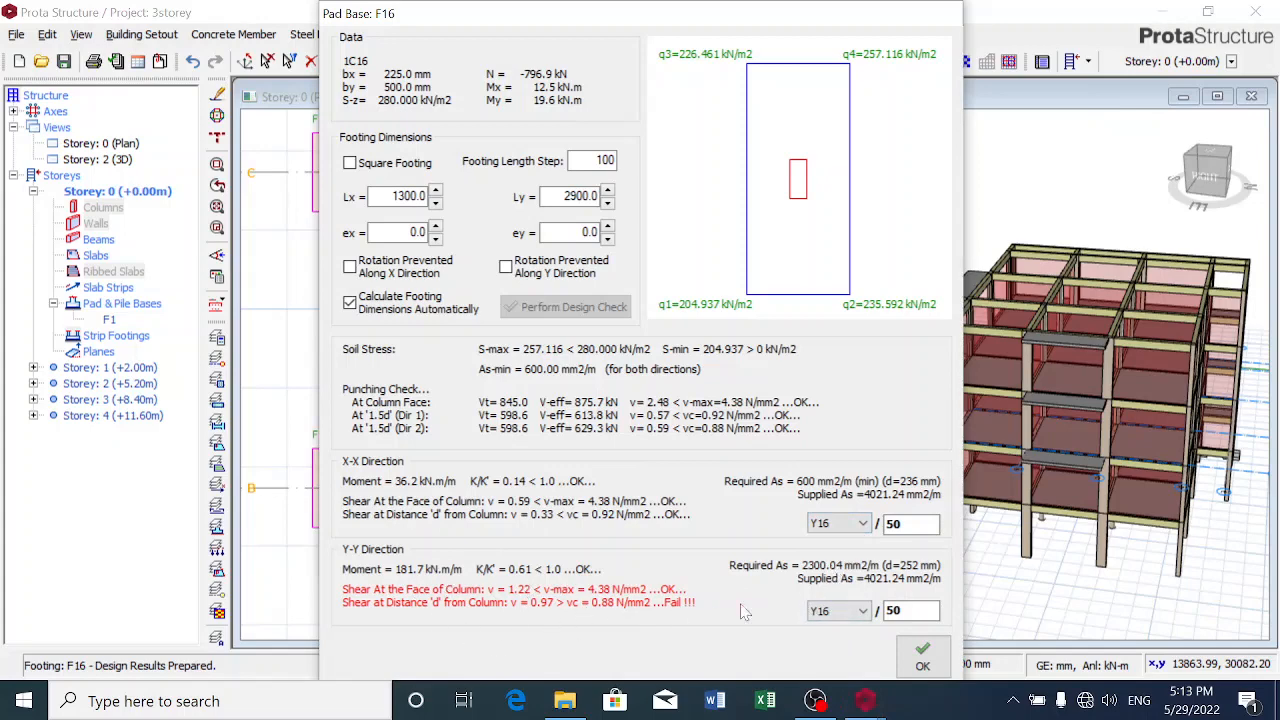
Change the Y-Y reinforcement to Y20 bars, try 75 mm spacing, set it to 50 mm and accept the design results
left_click(862, 612)
left_click(846, 666)
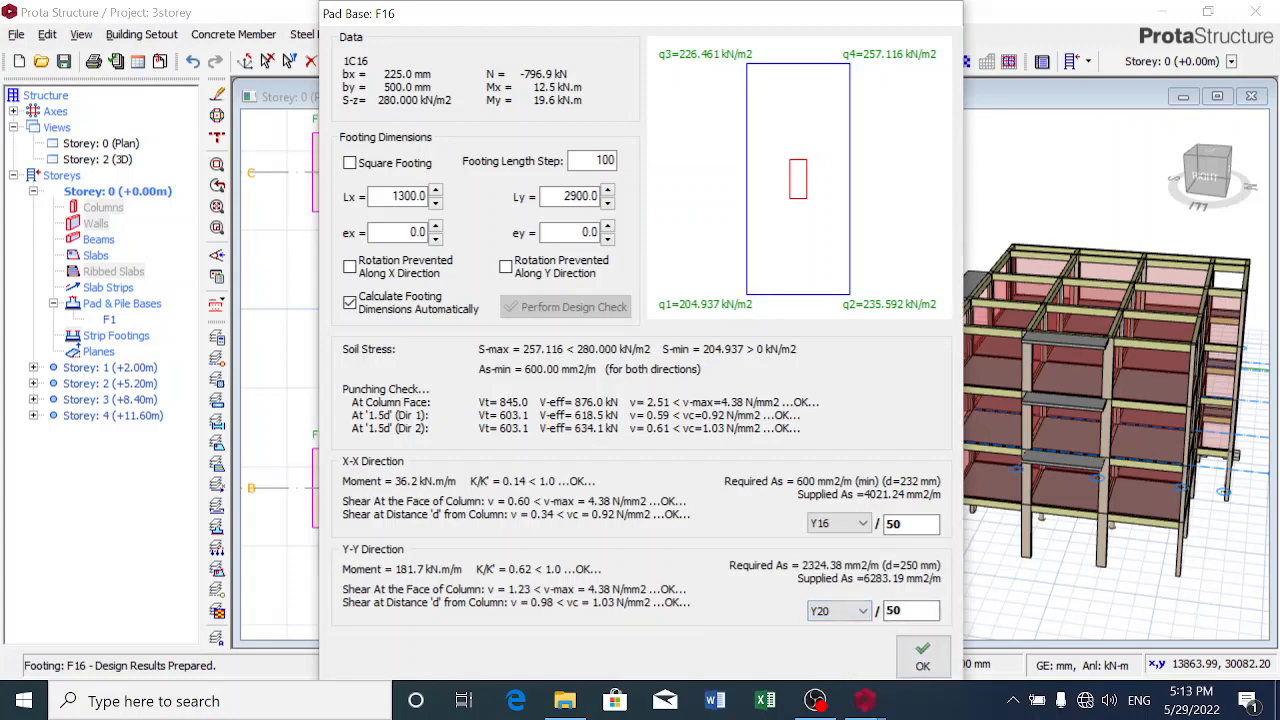
left_click(906, 611)
left_click(914, 525)
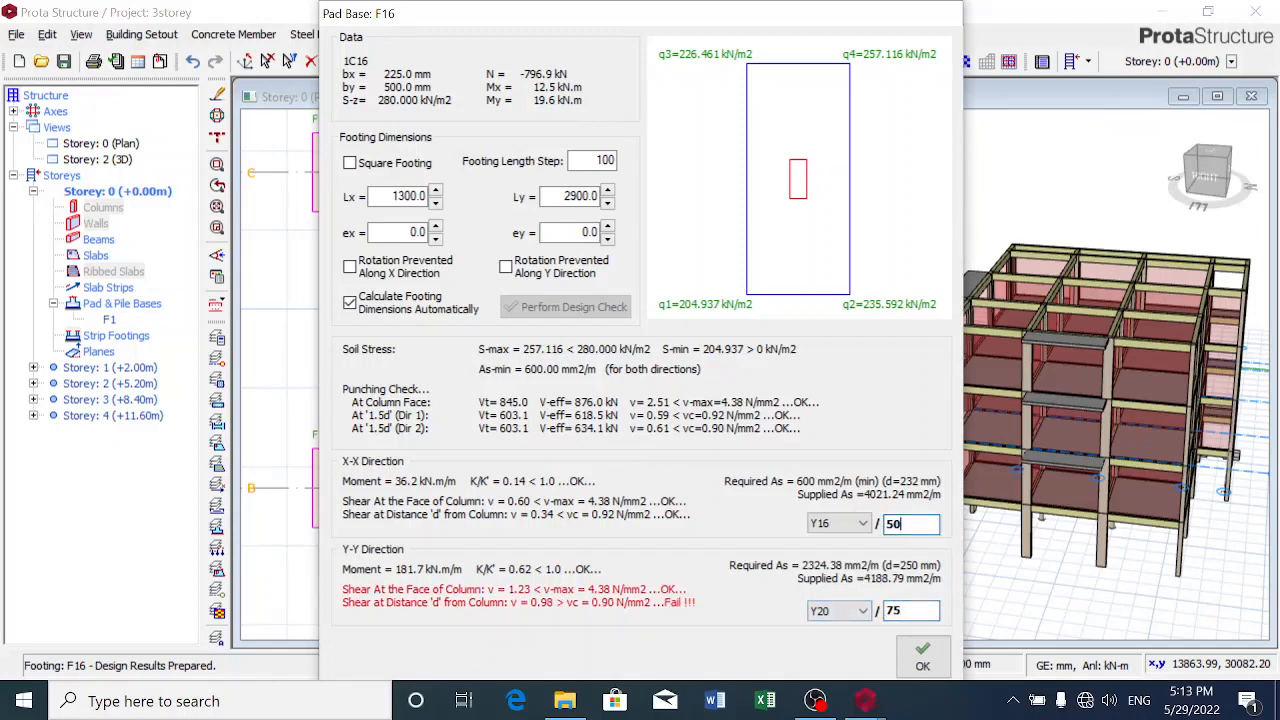
left_click(920, 611)
left_click(914, 525)
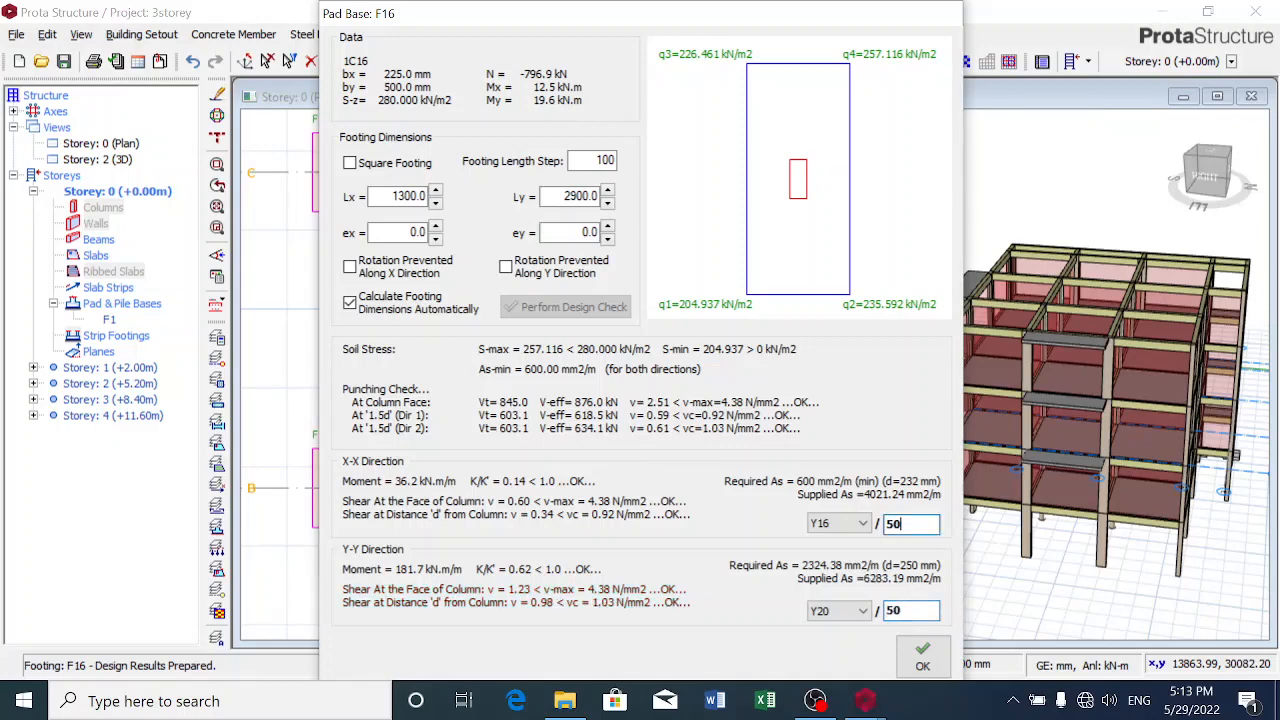
left_click(922, 656)
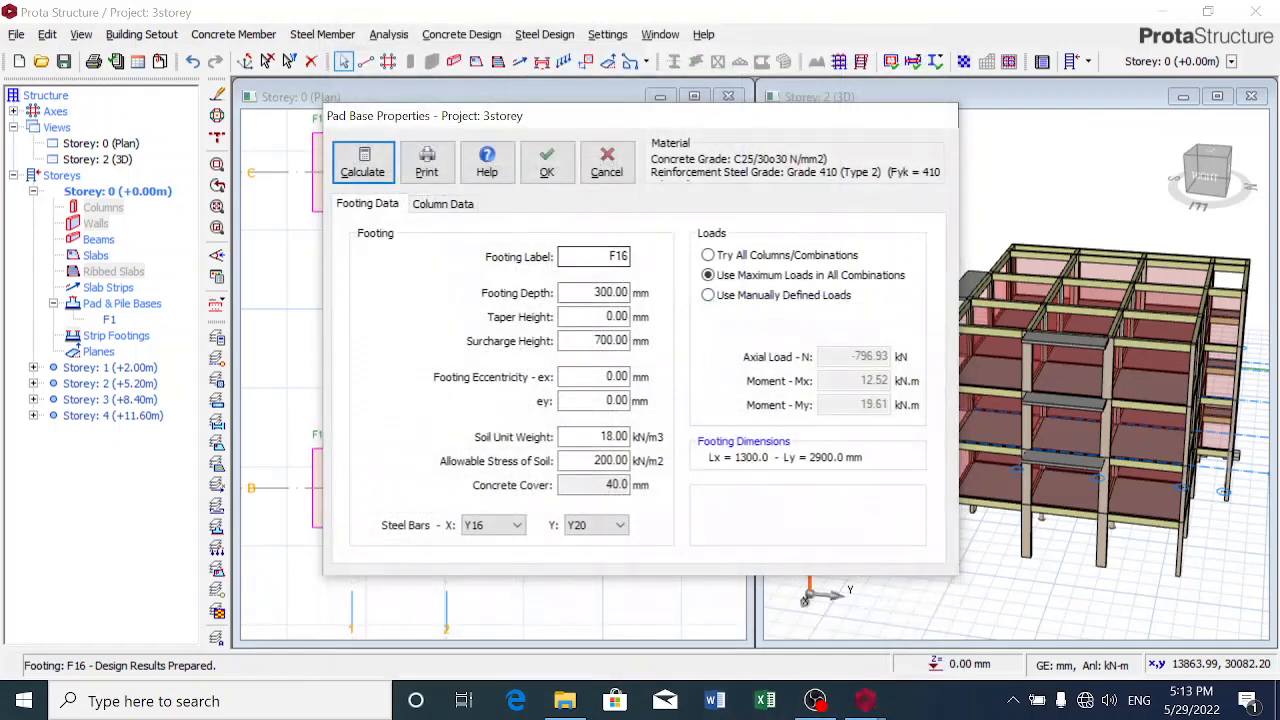
Set the axis 2 pad base's footing depth to 400 mm and recalculate its design
key("Tab")
type("4")
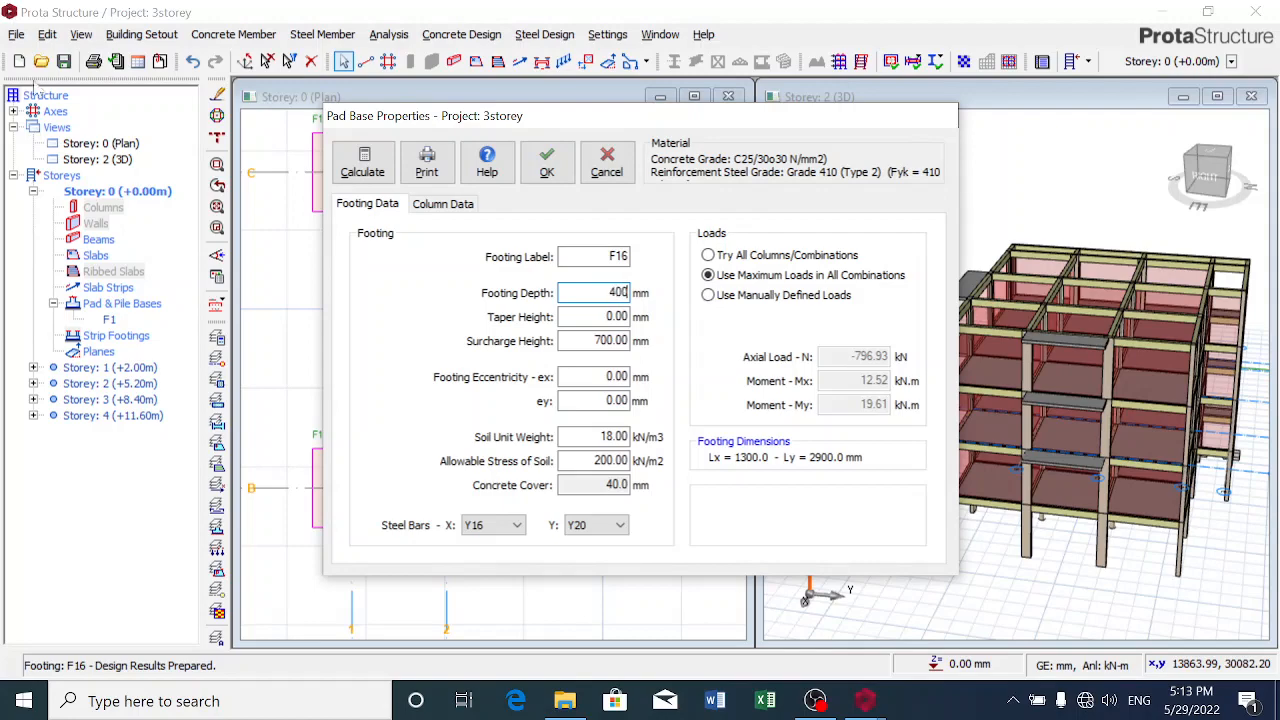
left_click(362, 163)
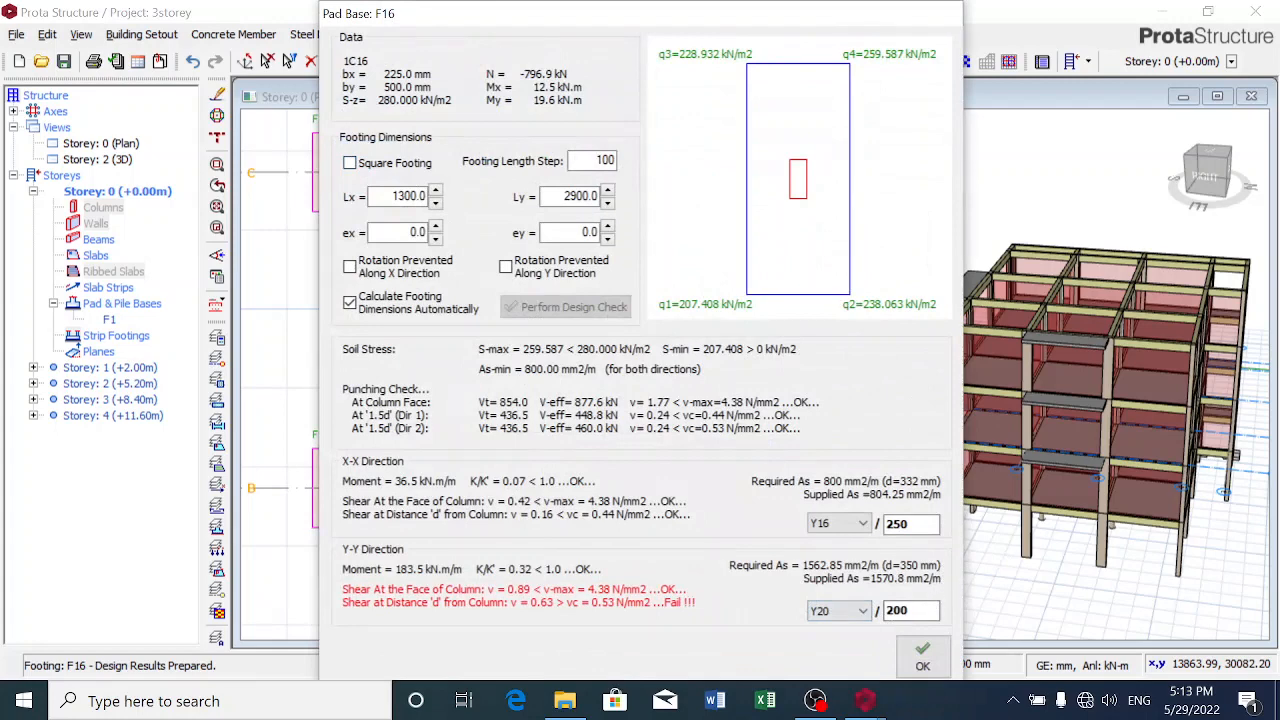
Set the Y-Y reinforcement to Y16 bars, try 100 mm spacing, settle on 75 mm and accept the pad base for both columns
left_click(855, 612)
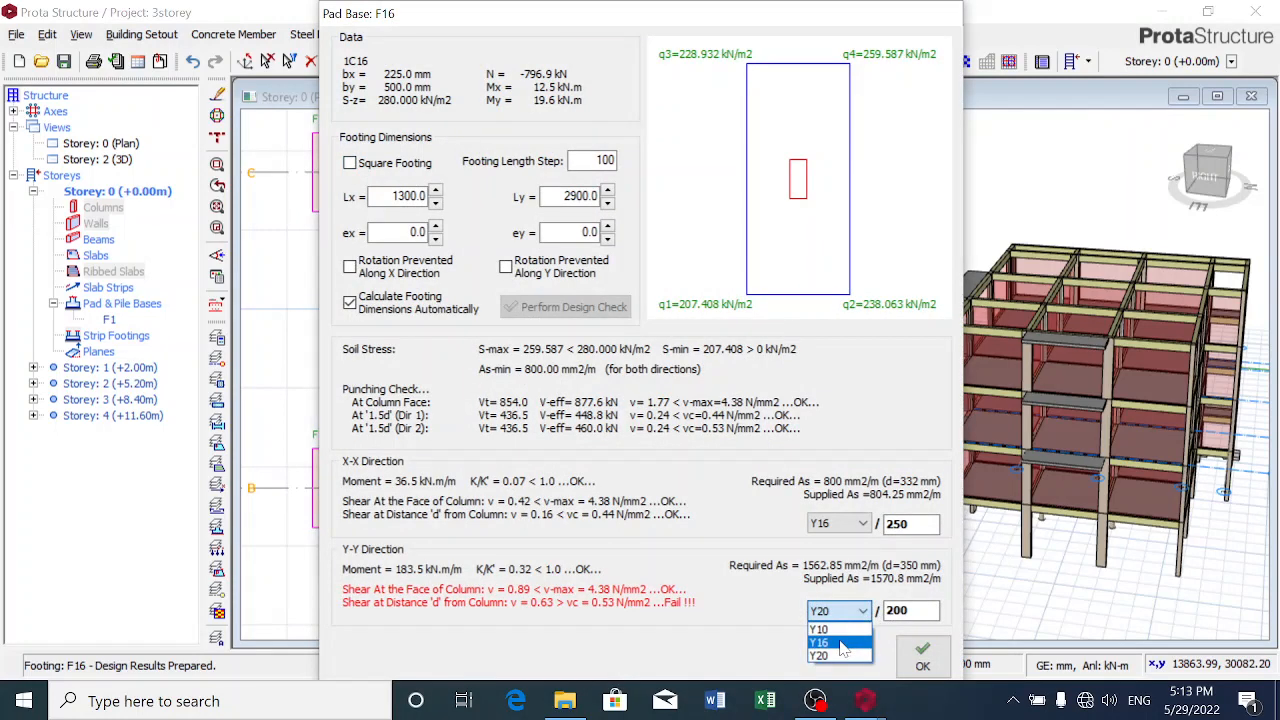
left_click(845, 642)
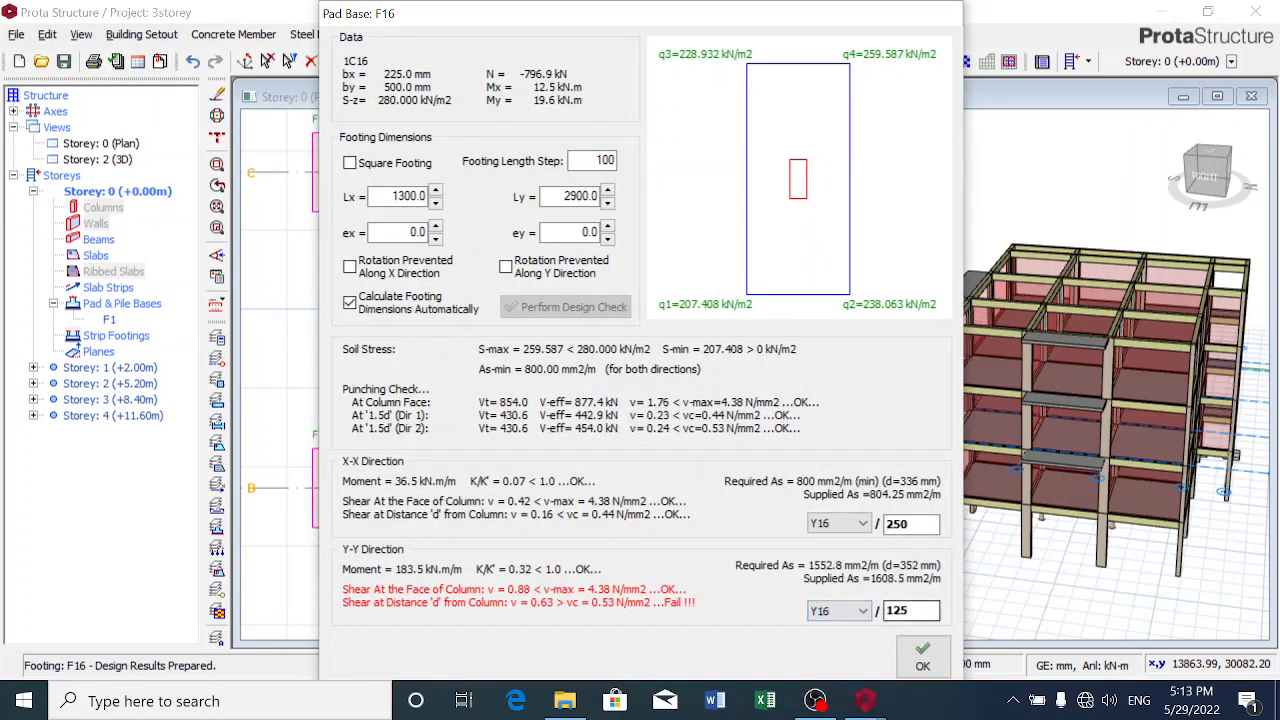
left_click(912, 610)
left_click(912, 527)
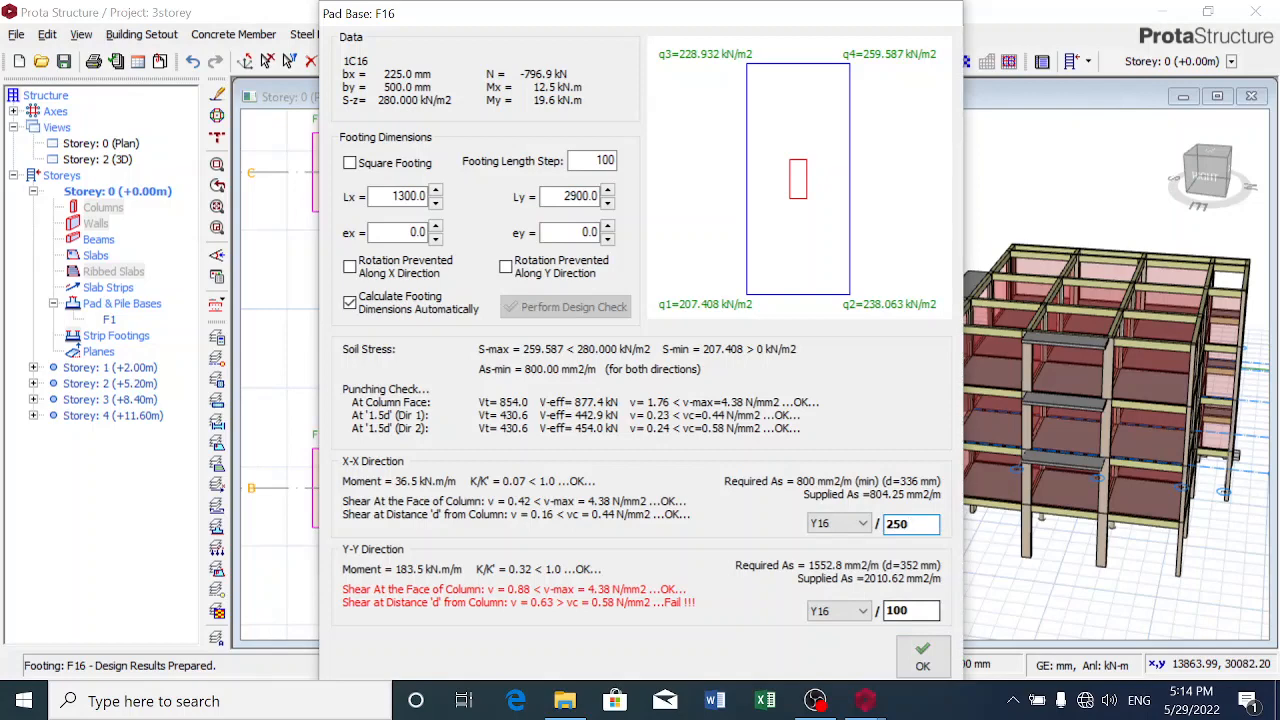
left_click(914, 611)
left_click(920, 523)
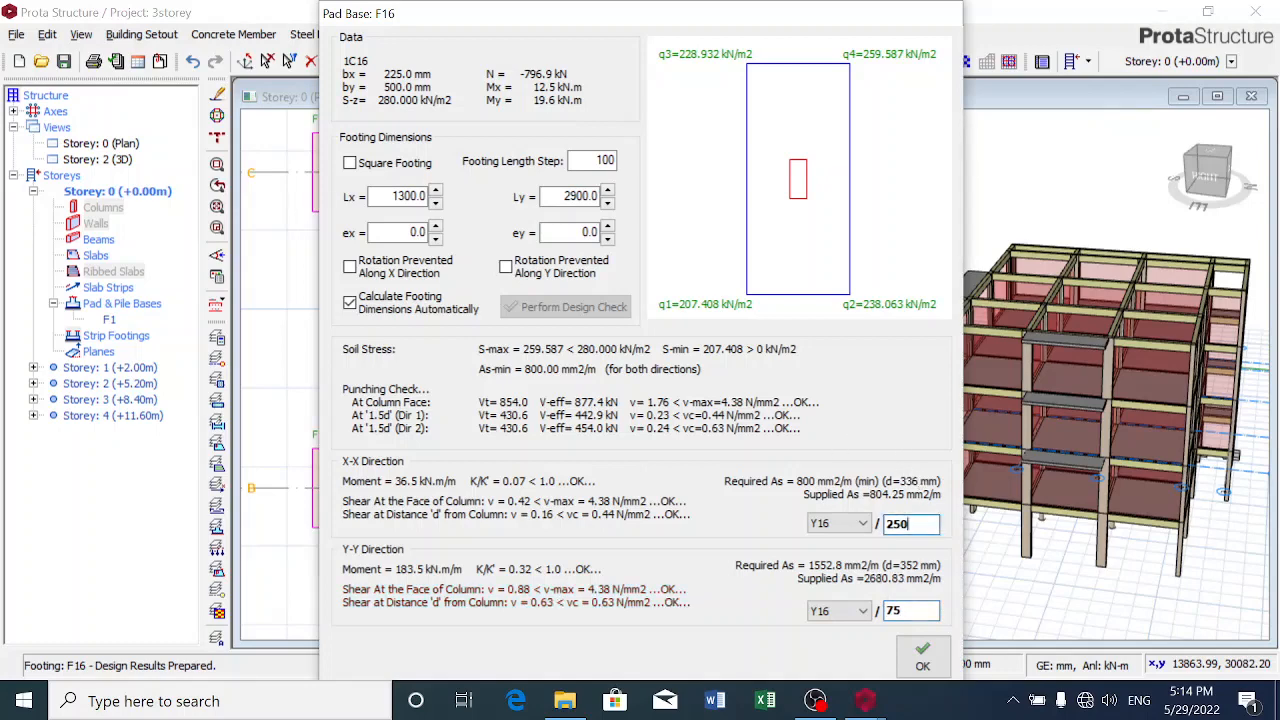
left_click(923, 657)
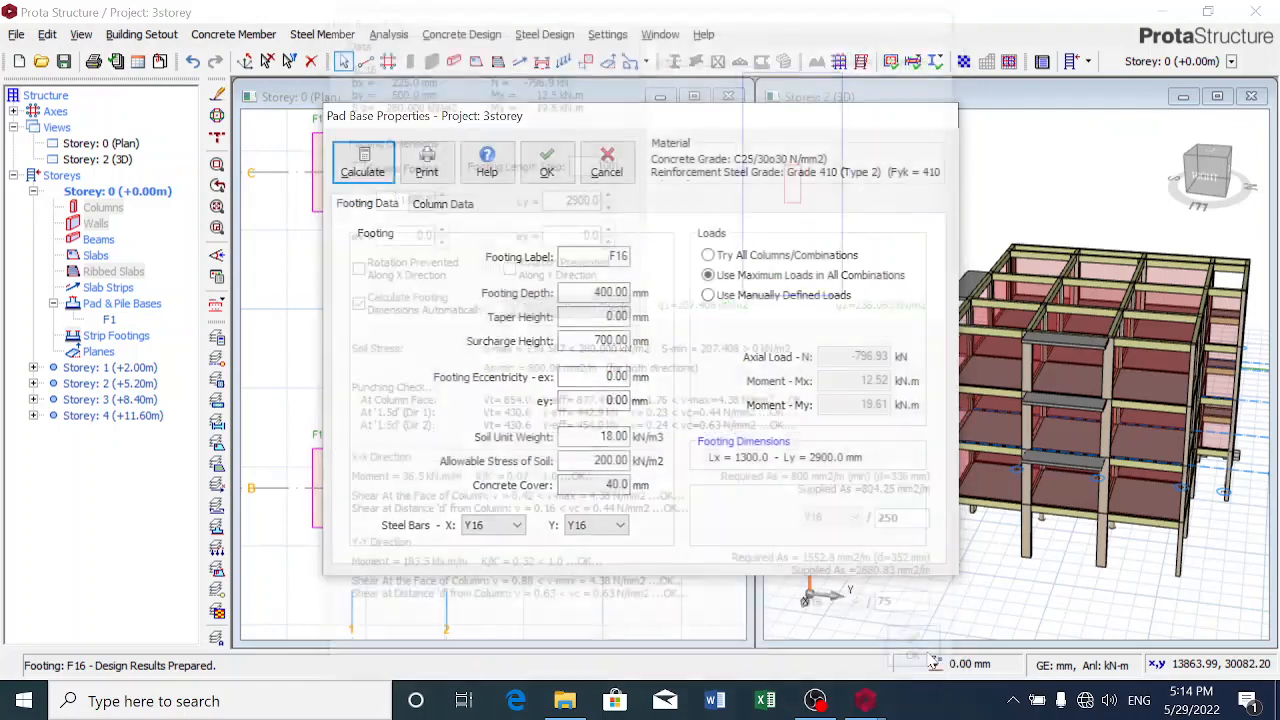
left_click(547, 163)
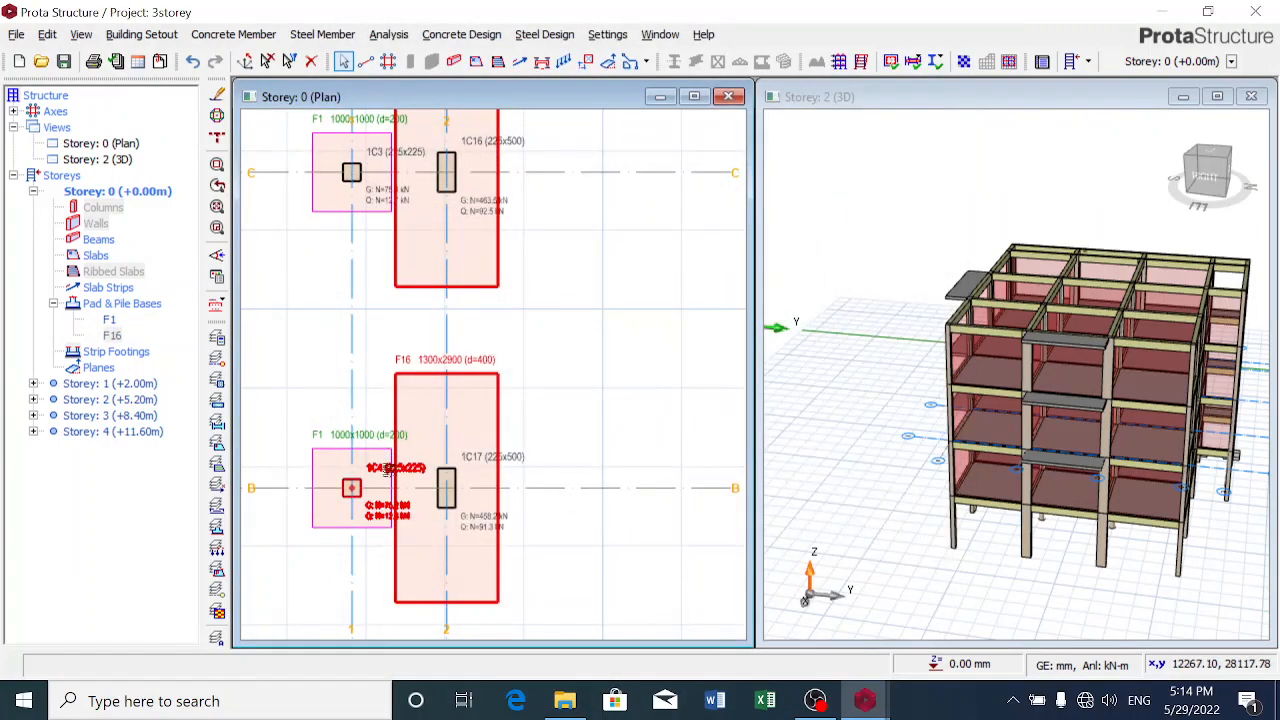
Examine the clearance between the axis 1 and axis 2 pad bases and their layout on the Storey 0 plan
scroll(393, 507, "up", 5)
scroll(393, 507, "down", 5)
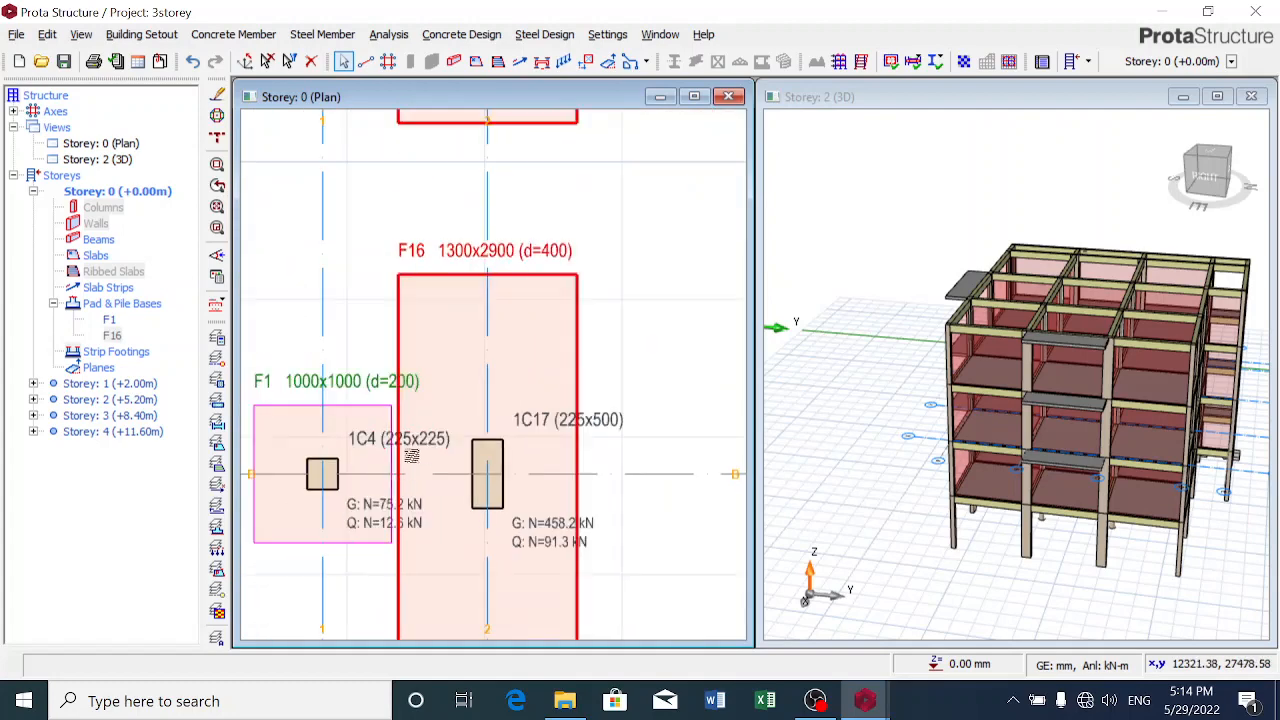
scroll(387, 423, "up", 5)
scroll(387, 423, "up", 1)
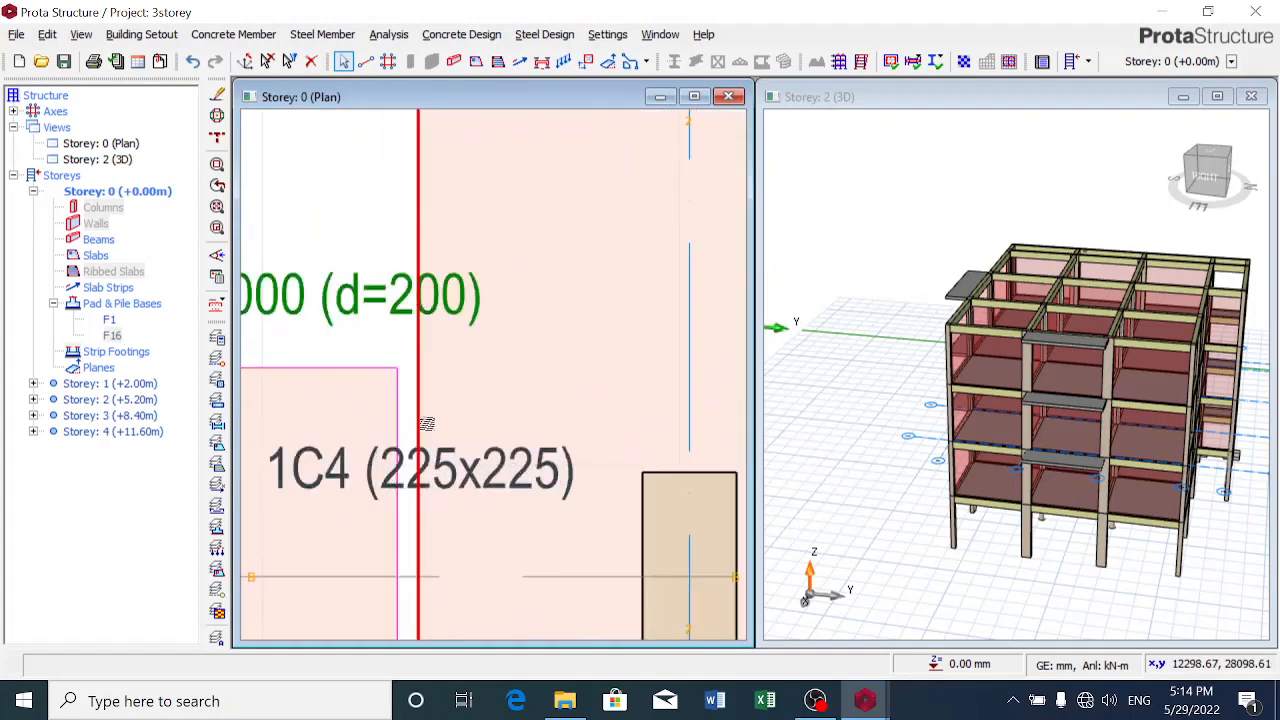
scroll(430, 408, "down", 5)
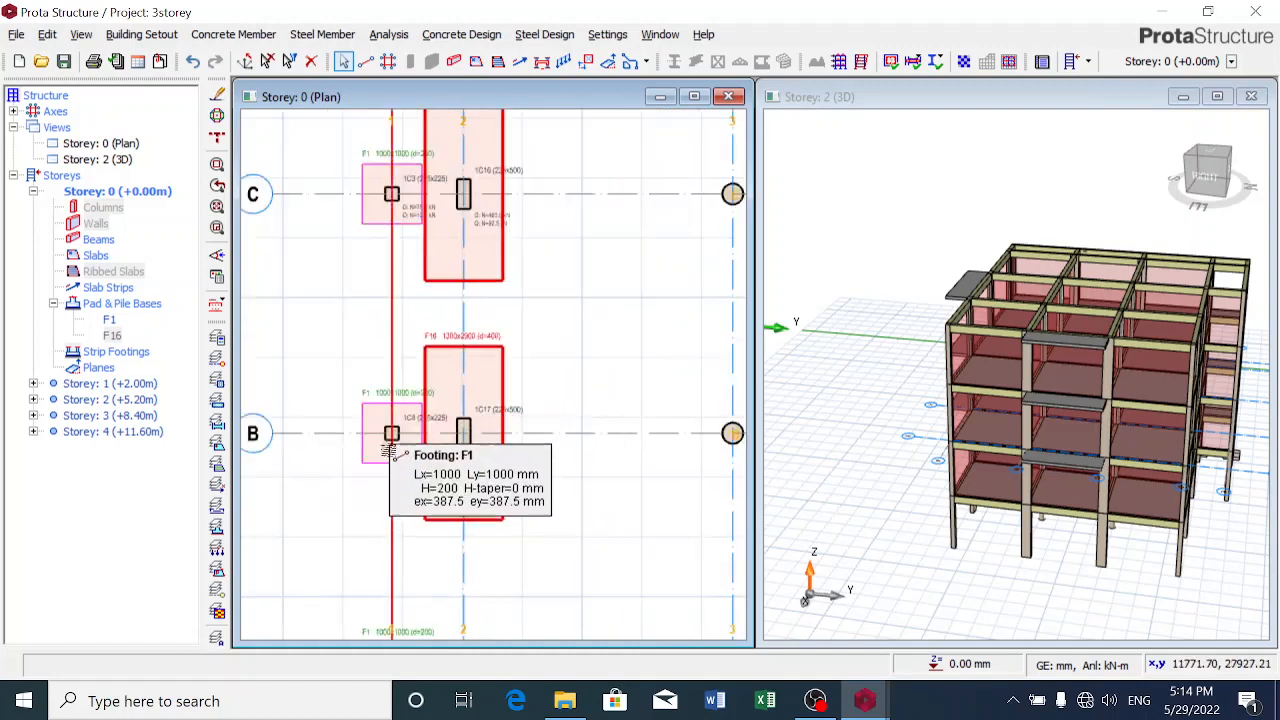
scroll(430, 455, "up", 2)
scroll(430, 455, "down", 5)
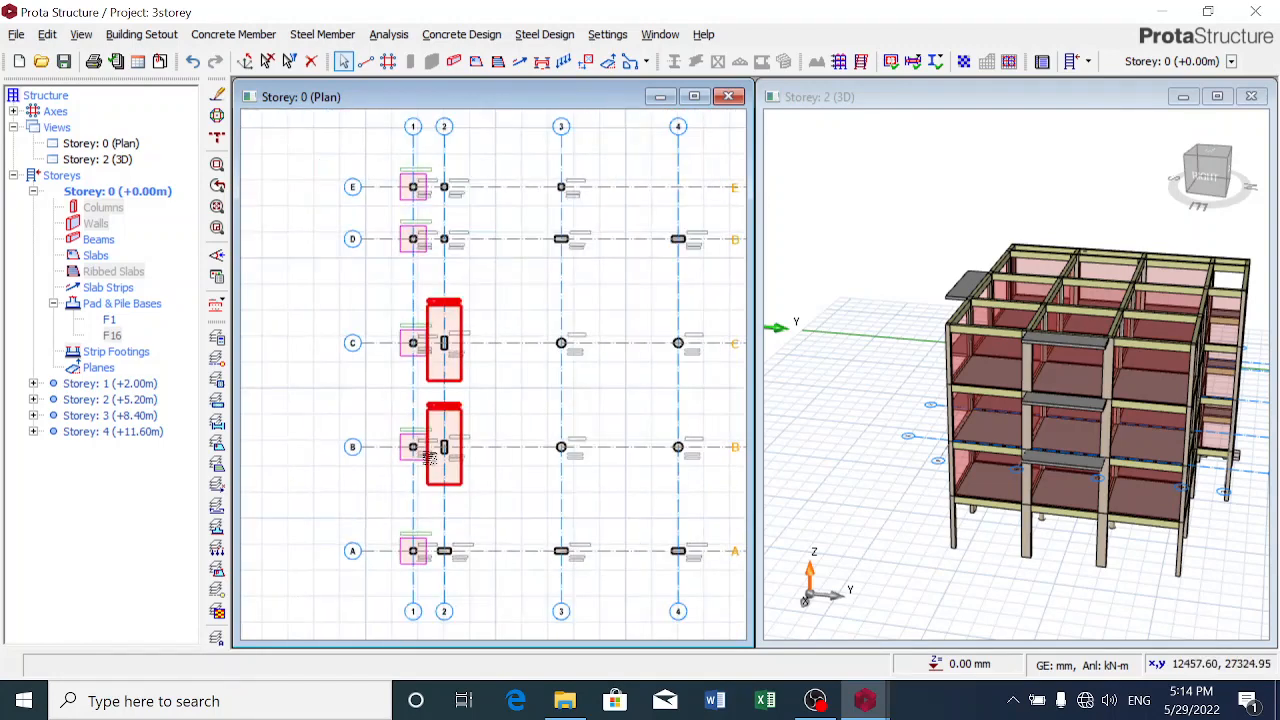
scroll(474, 393, "down", 2)
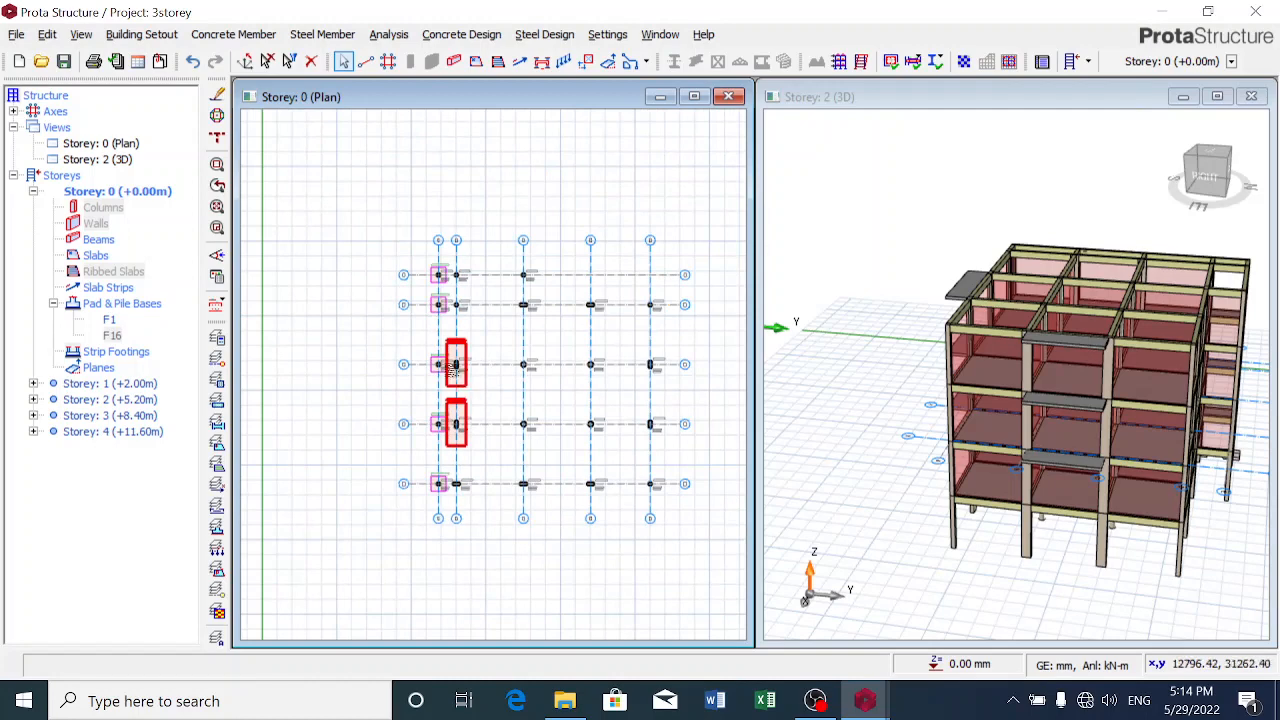
scroll(451, 365, "up", 2)
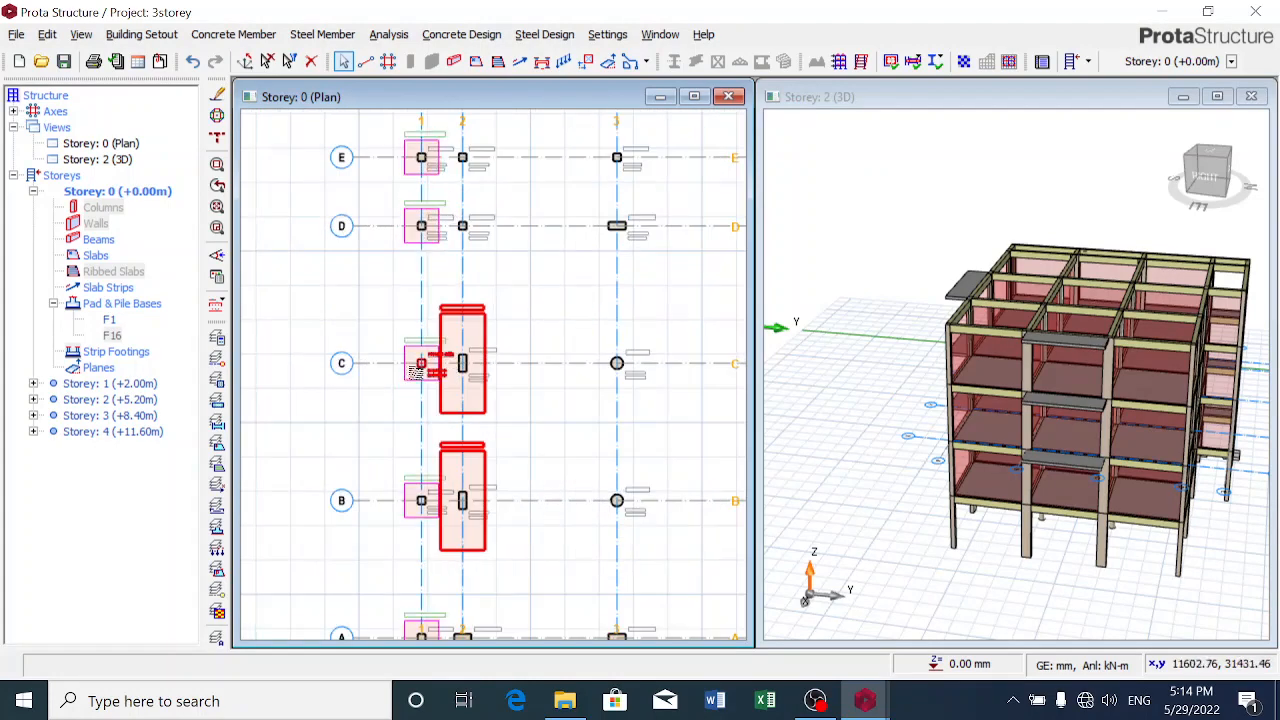
scroll(530, 293, "down", 2)
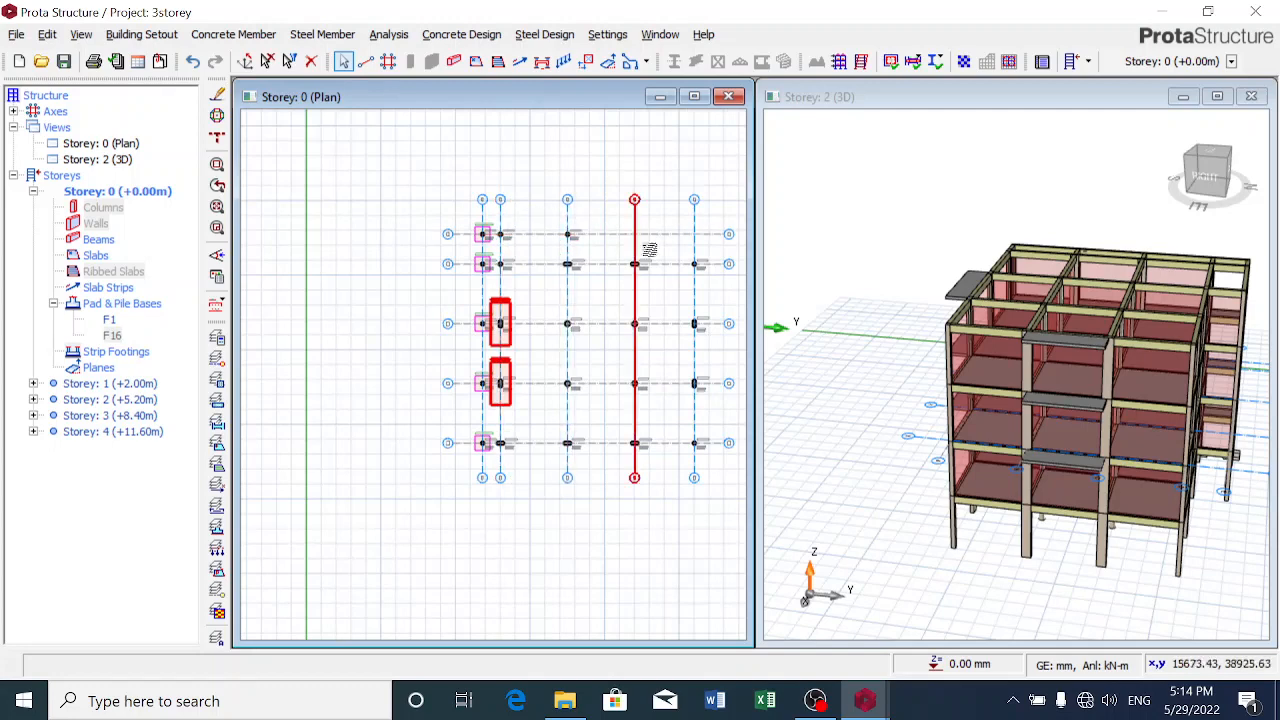
Select the four circular columns where axes 3 and 4 cross axes B and C on the Storey 0 plan
left_click(538, 289)
left_click_drag(541, 289, 684, 432)
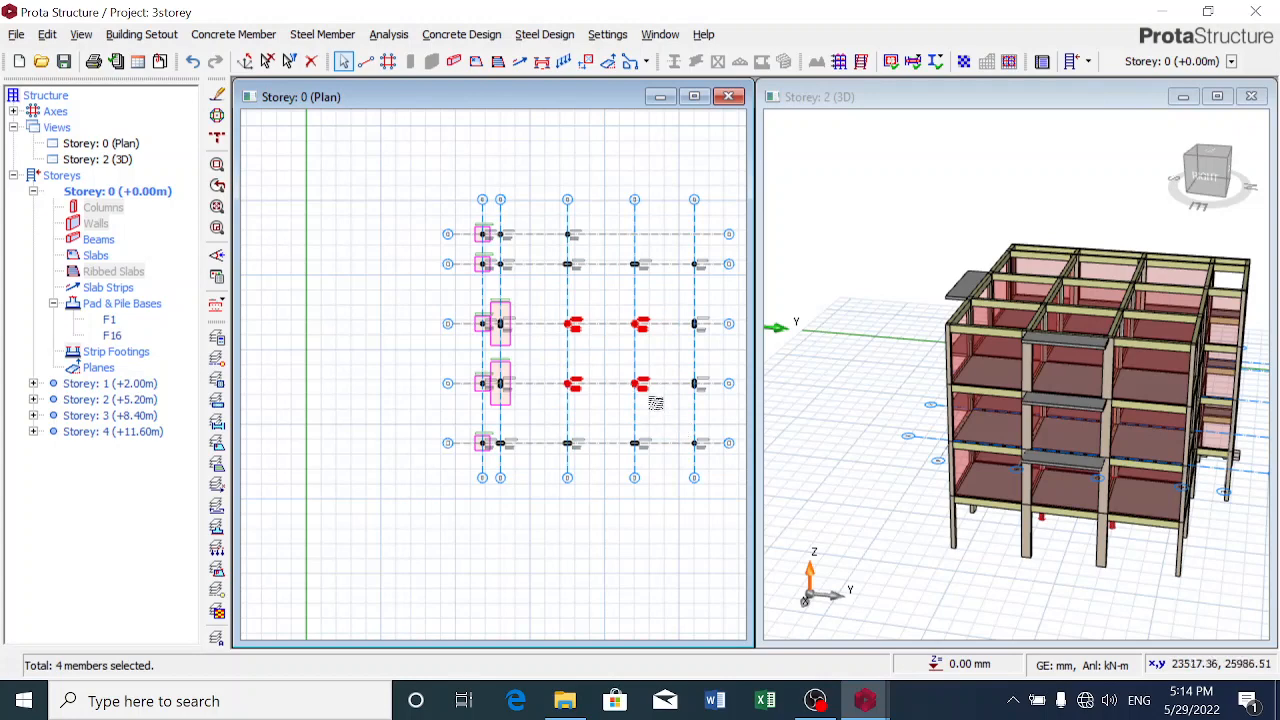
Compare the G and Q axial loads of the four selected circular columns on the Storey 0 plan
scroll(617, 369, "up", 2)
scroll(655, 295, "up", 2)
mouse_move(668, 283)
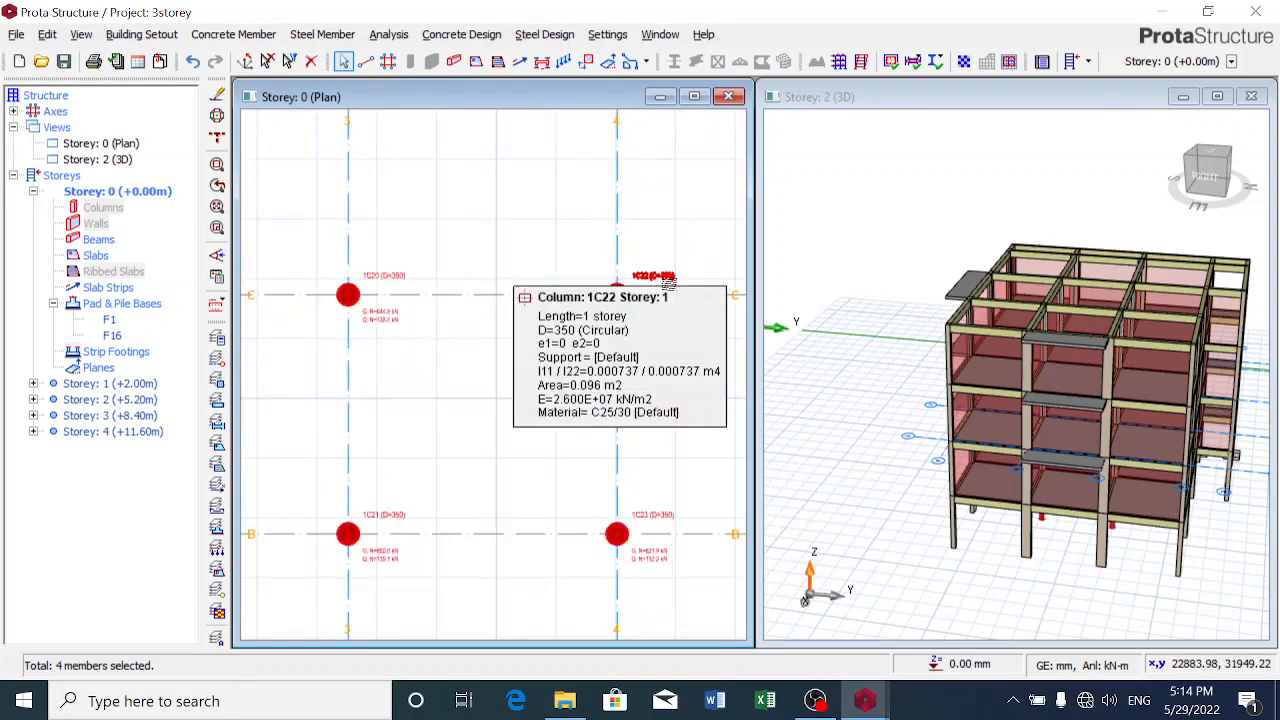
scroll(668, 283, "up", 2)
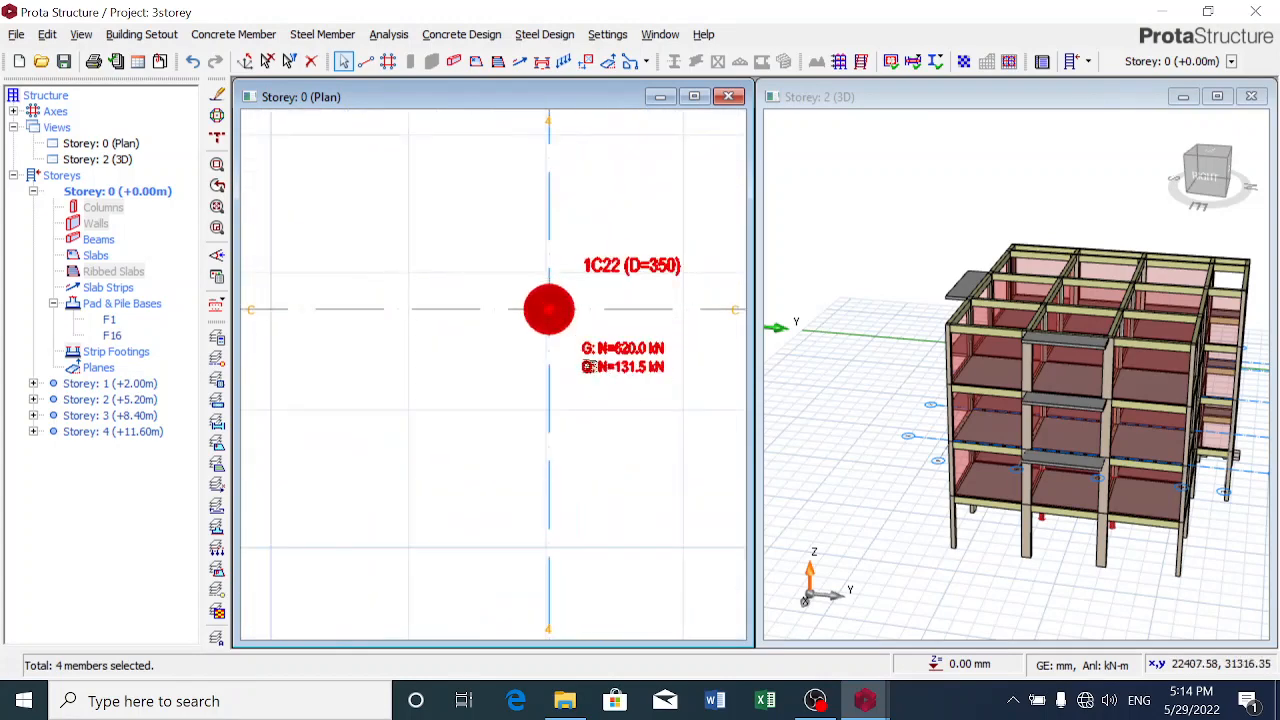
scroll(628, 520, "down", 4)
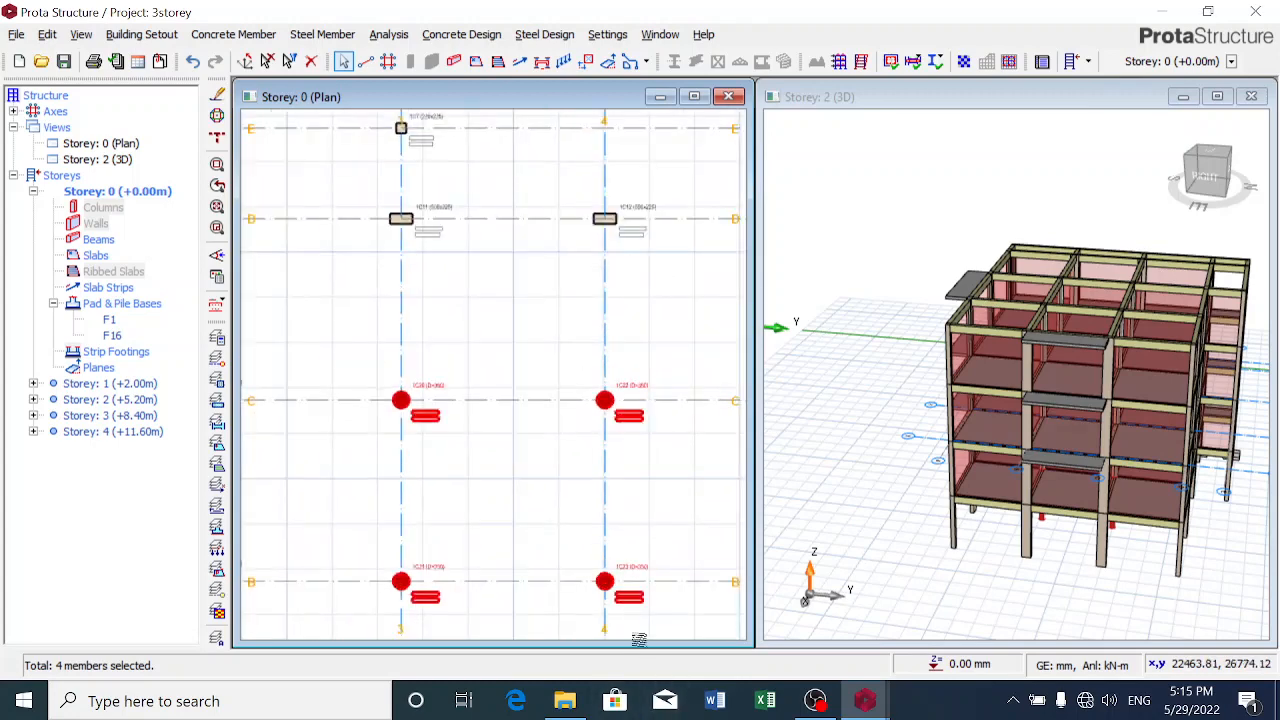
scroll(638, 640, "up", 4)
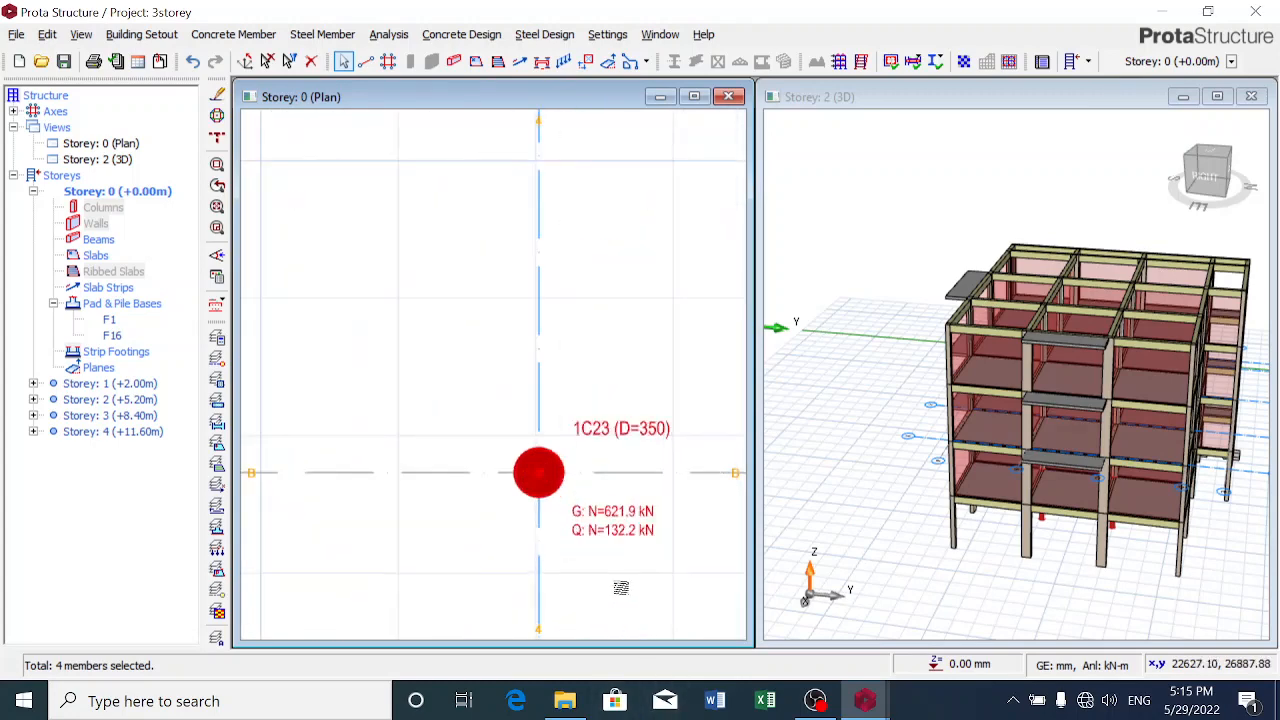
scroll(620, 588, "down", 3)
scroll(331, 583, "up", 4)
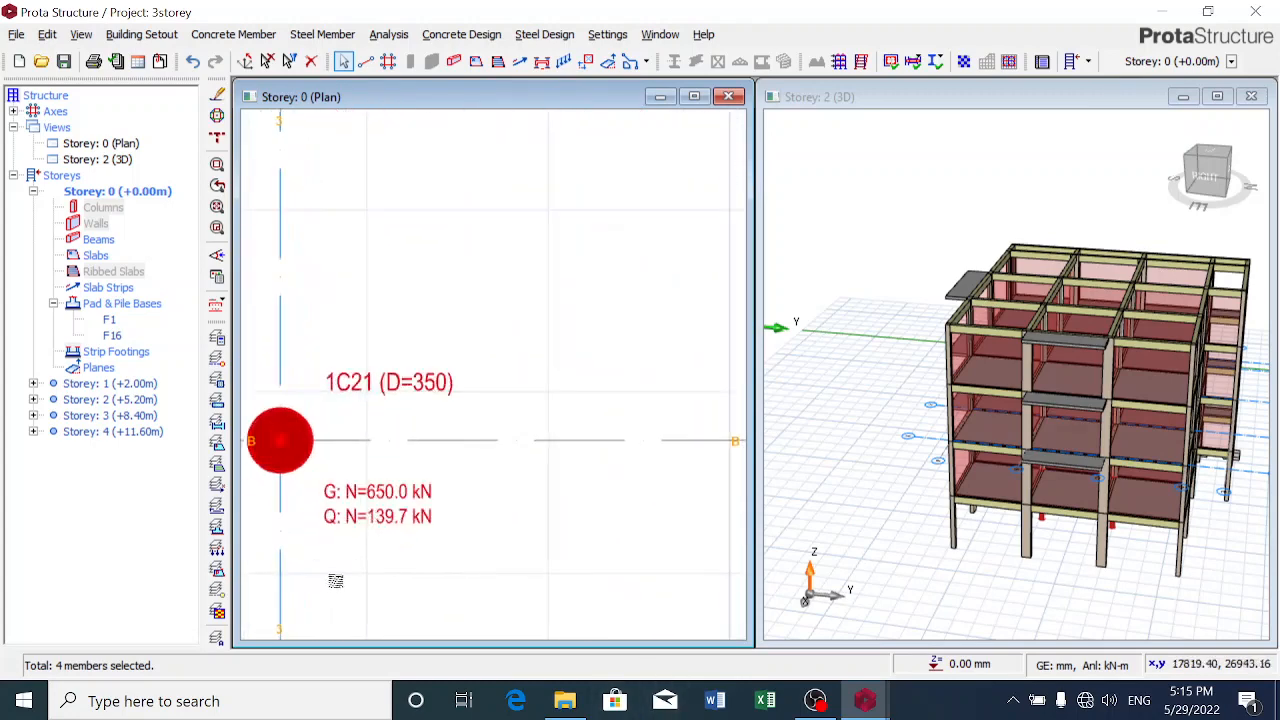
scroll(347, 562, "down", 3)
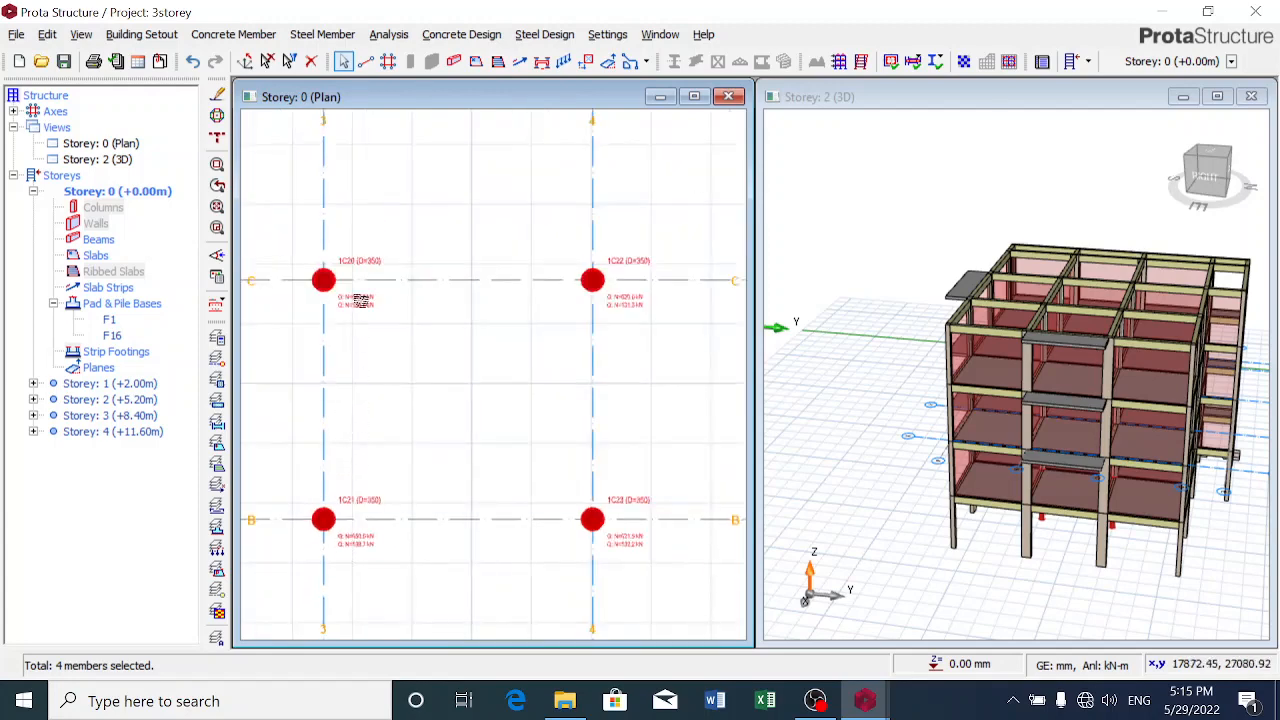
scroll(358, 317, "up", 3)
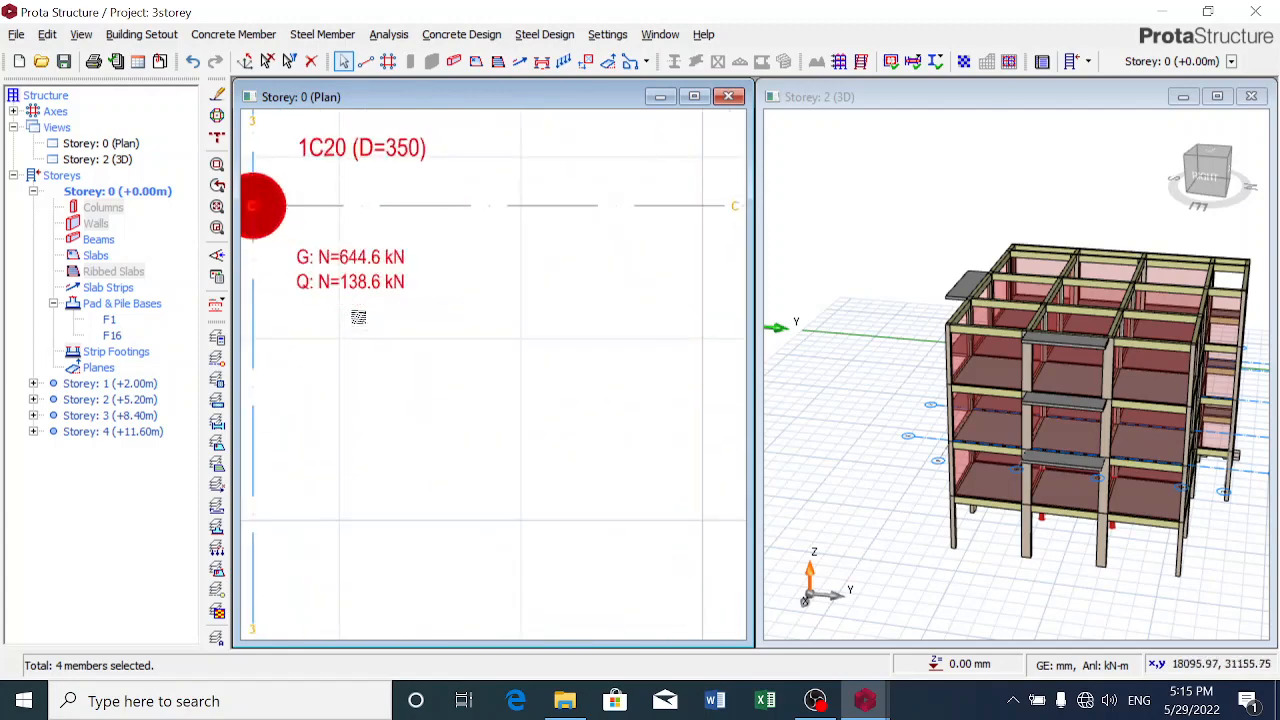
scroll(358, 317, "down", 3)
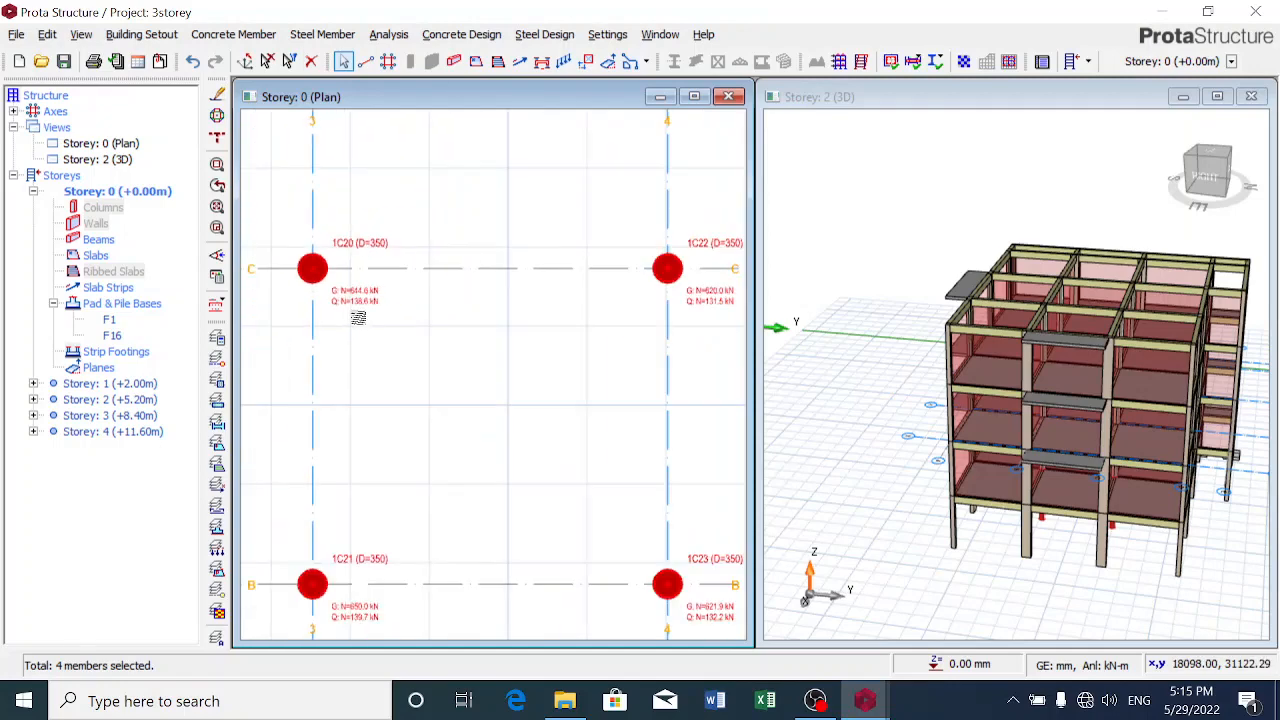
scroll(358, 317, "down", 2)
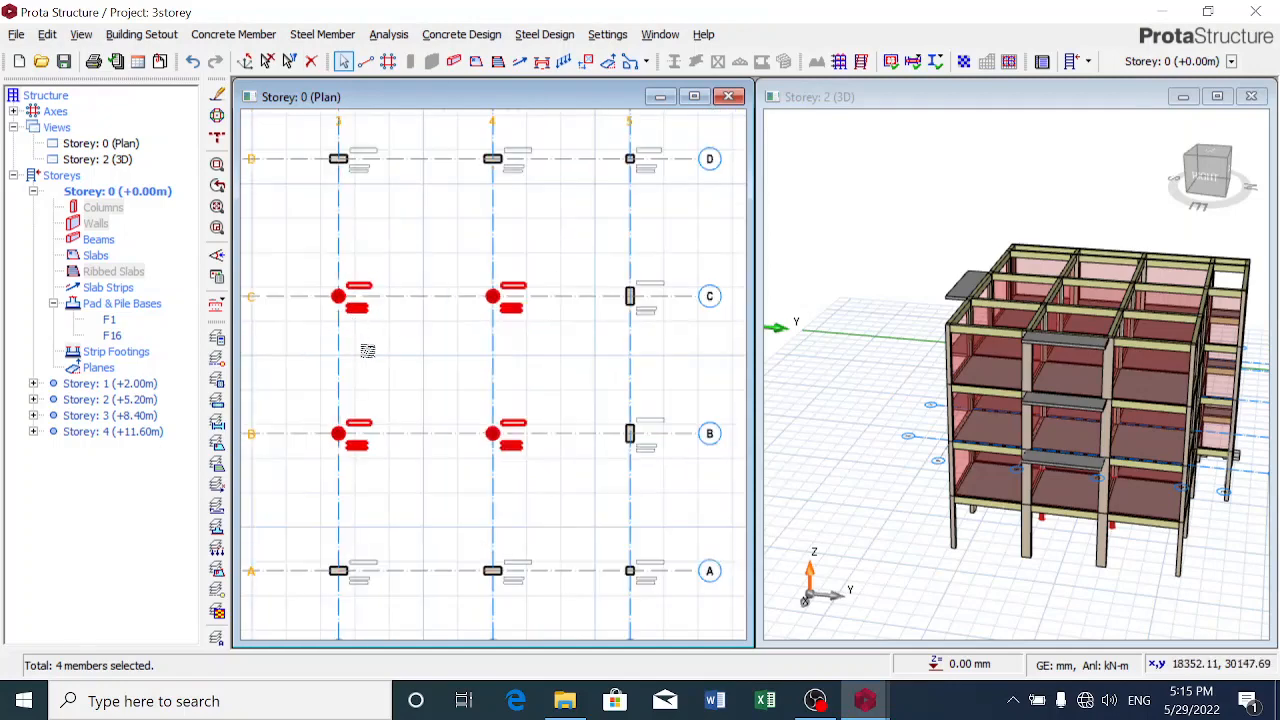
Insert a typical pad base for the four selected columns, set its footing depth to 300 mm and try to calculate it
right_click(368, 350)
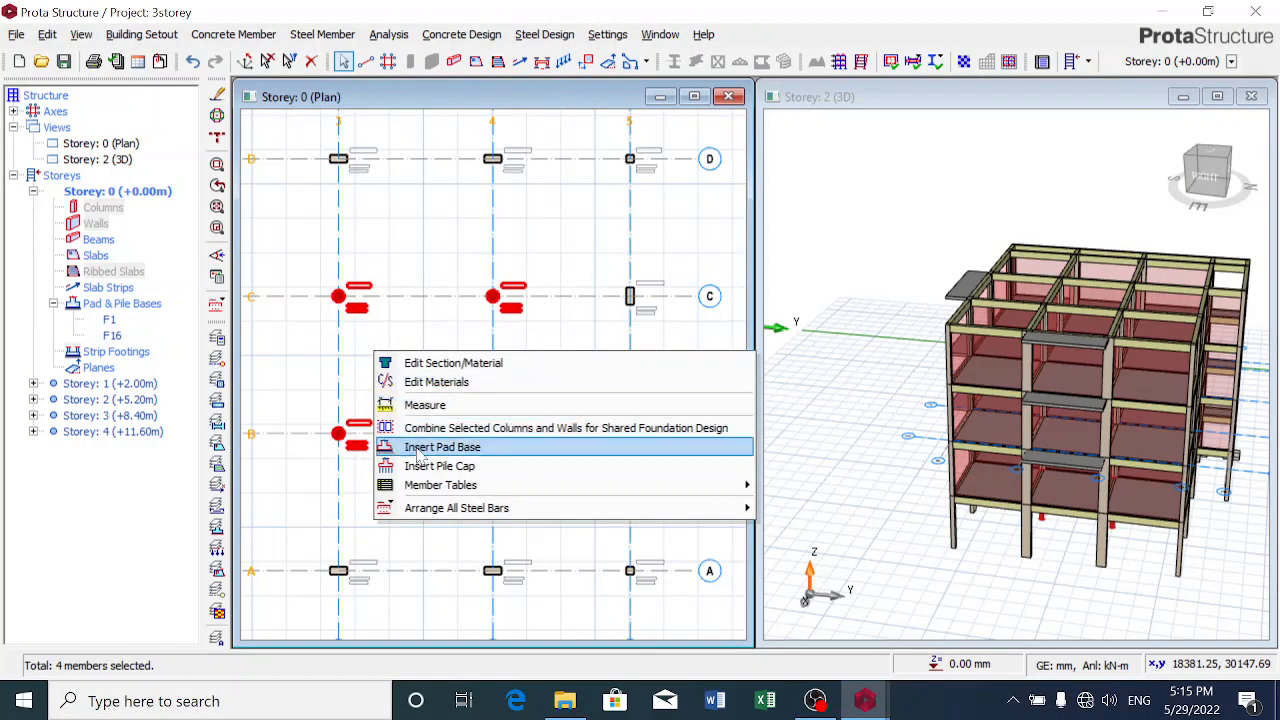
left_click(418, 452)
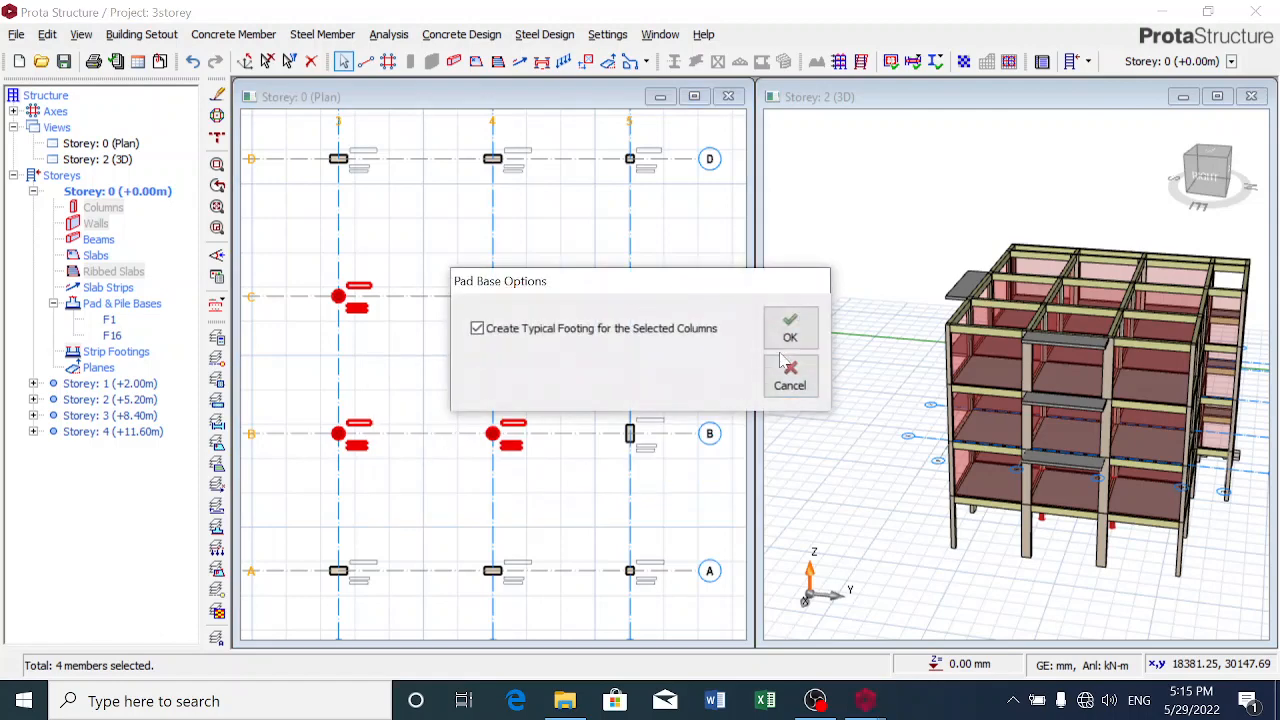
left_click(787, 330)
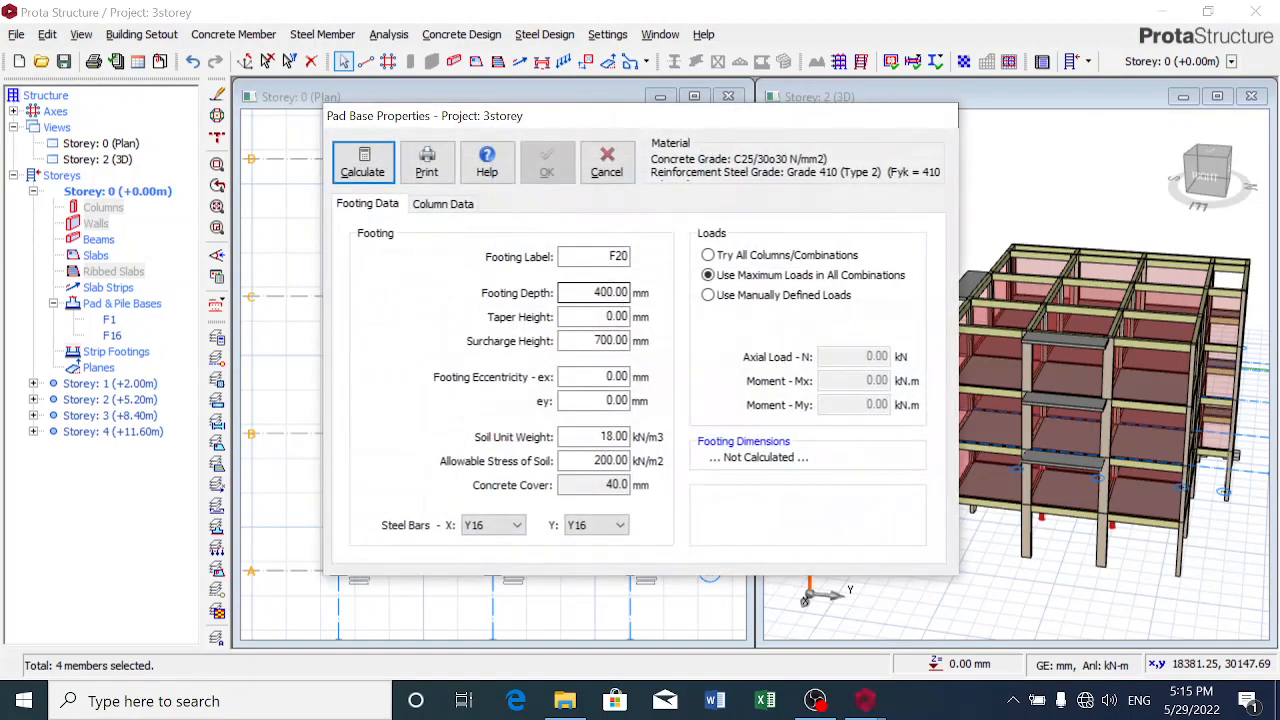
double_click(611, 293)
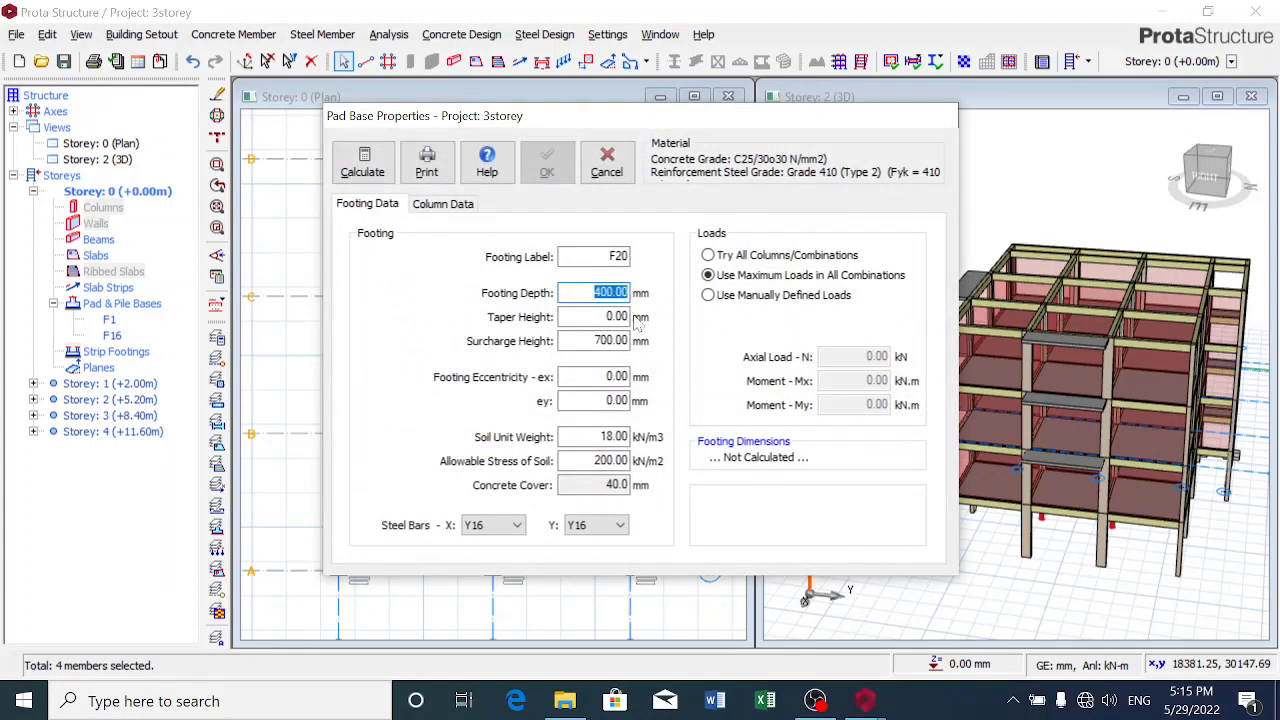
type("3")
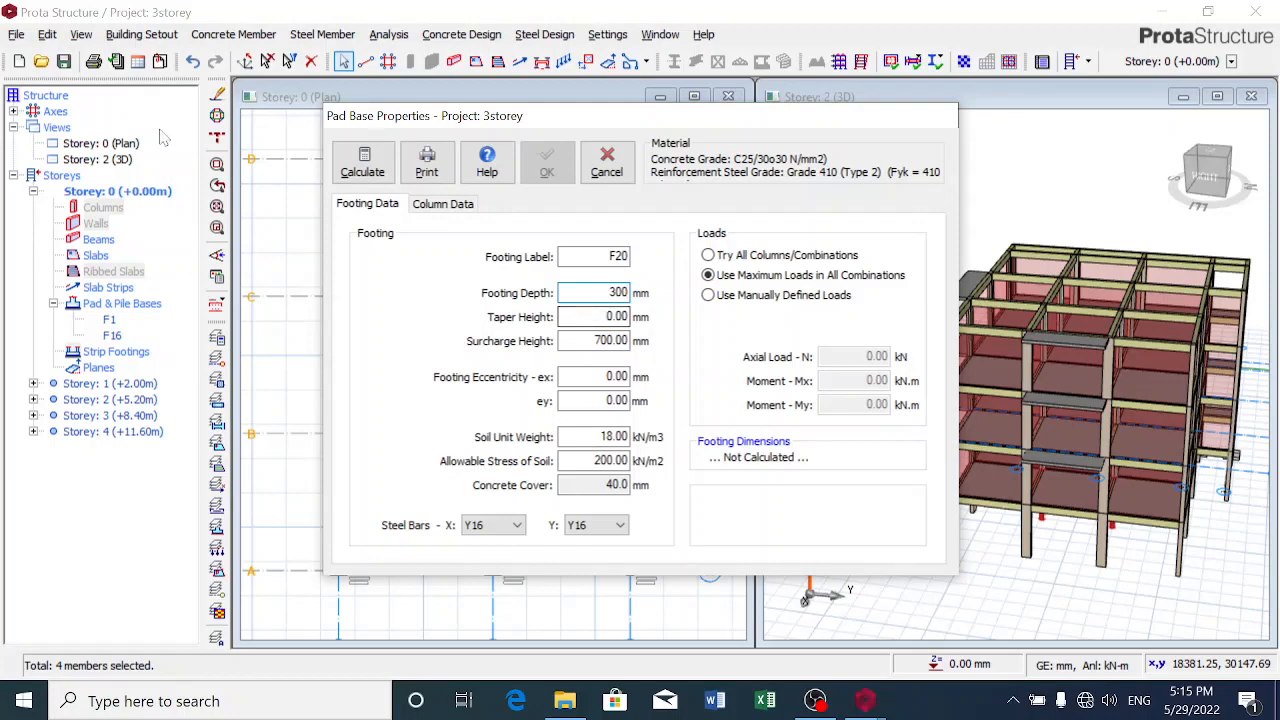
left_click(372, 172)
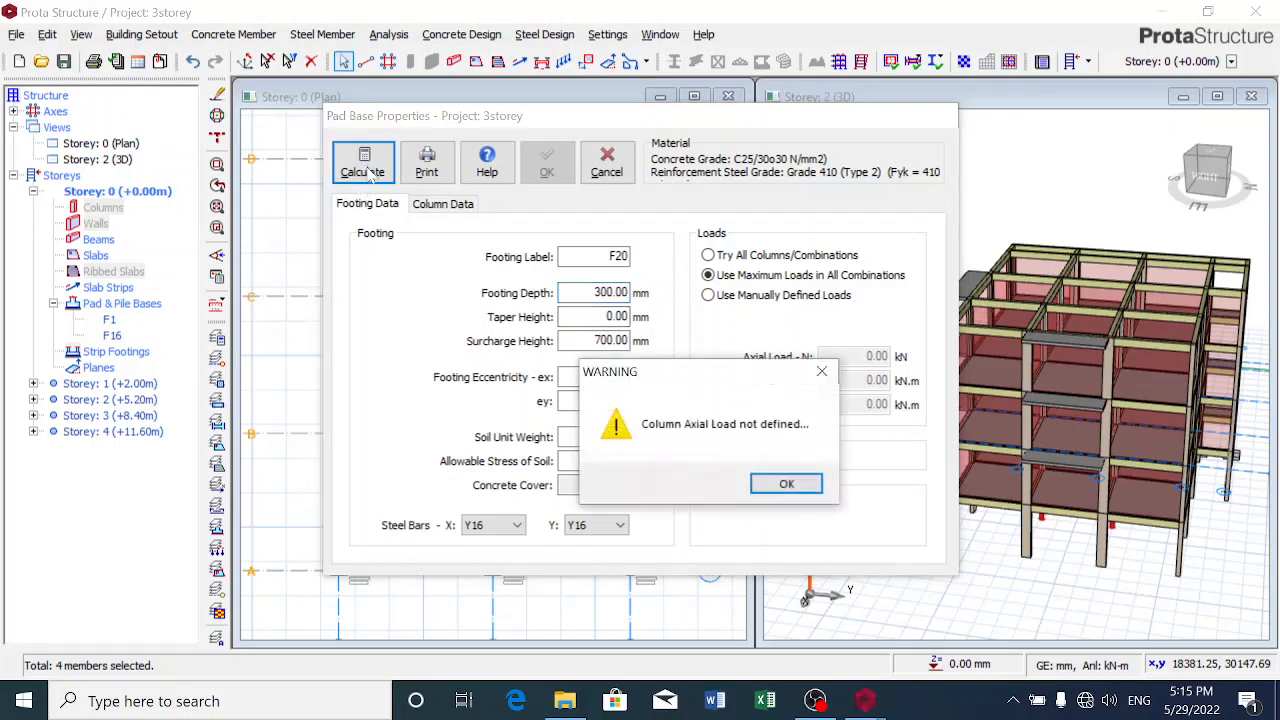
left_click(776, 486)
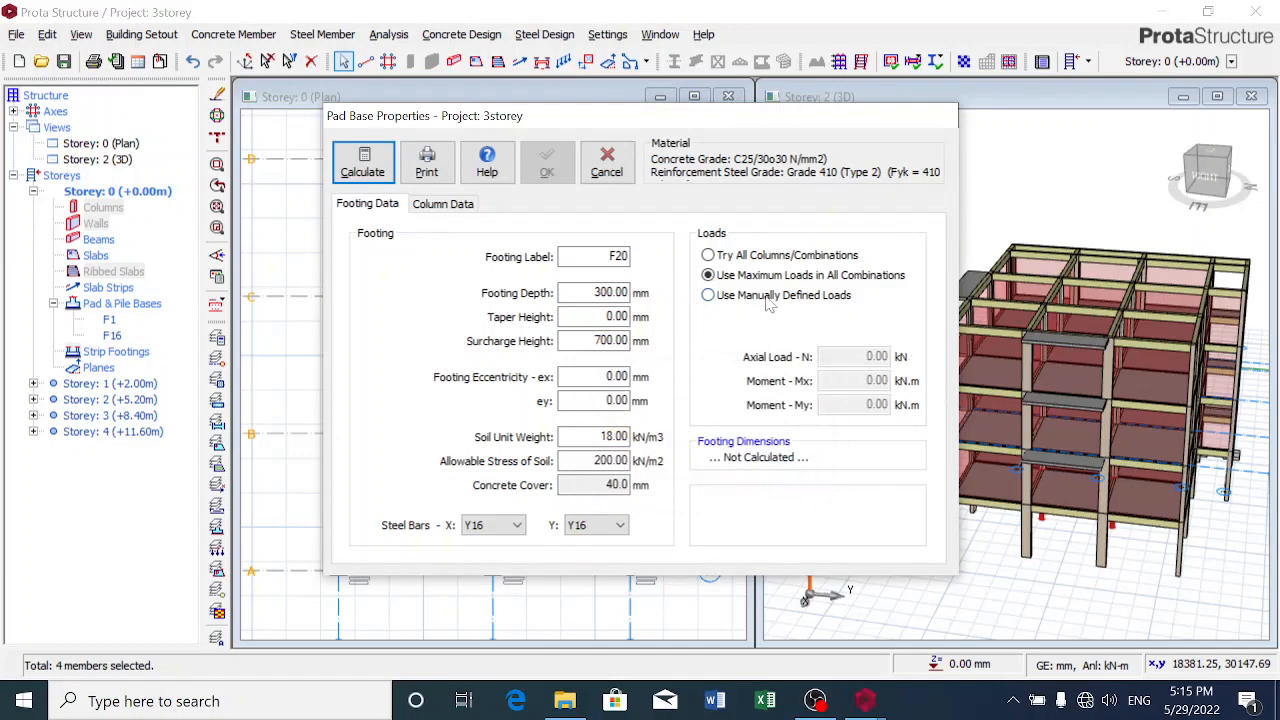
Switch the loads to Try All Columns/Combinations, return to Use Maximum Loads in All Combinations, and calculate the pad base design
left_click(752, 256)
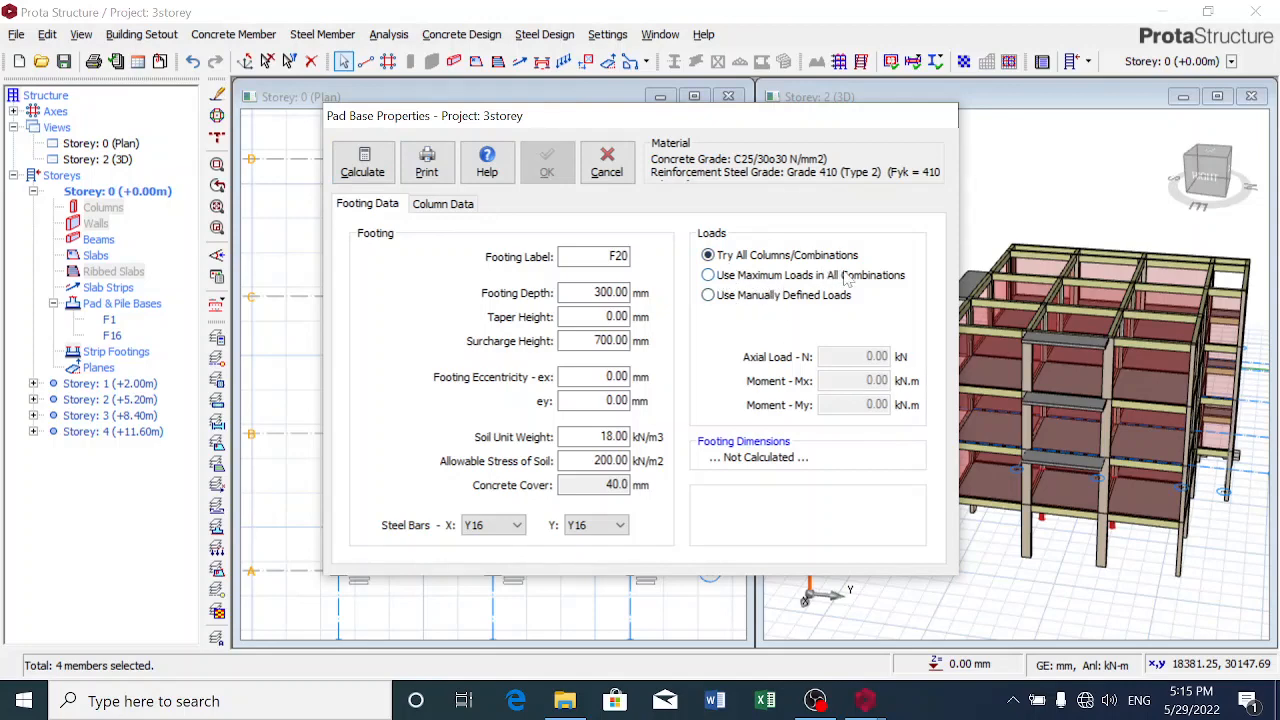
left_click(749, 278)
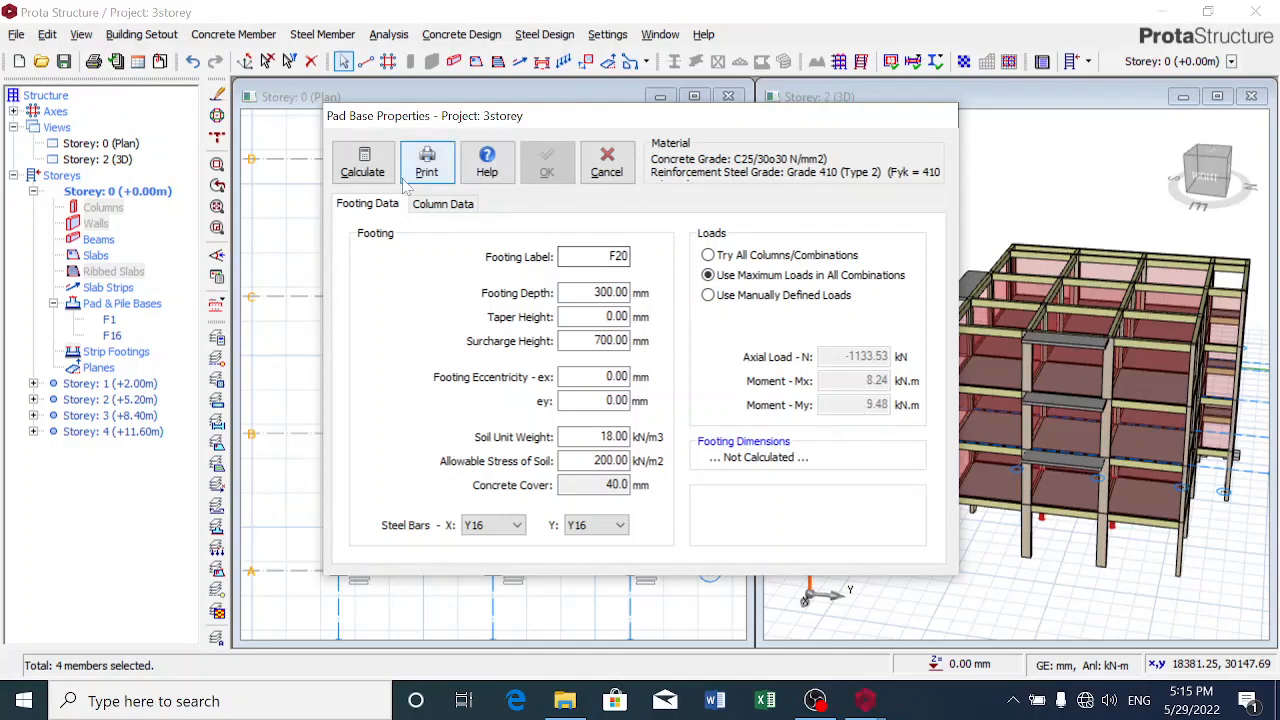
left_click(362, 162)
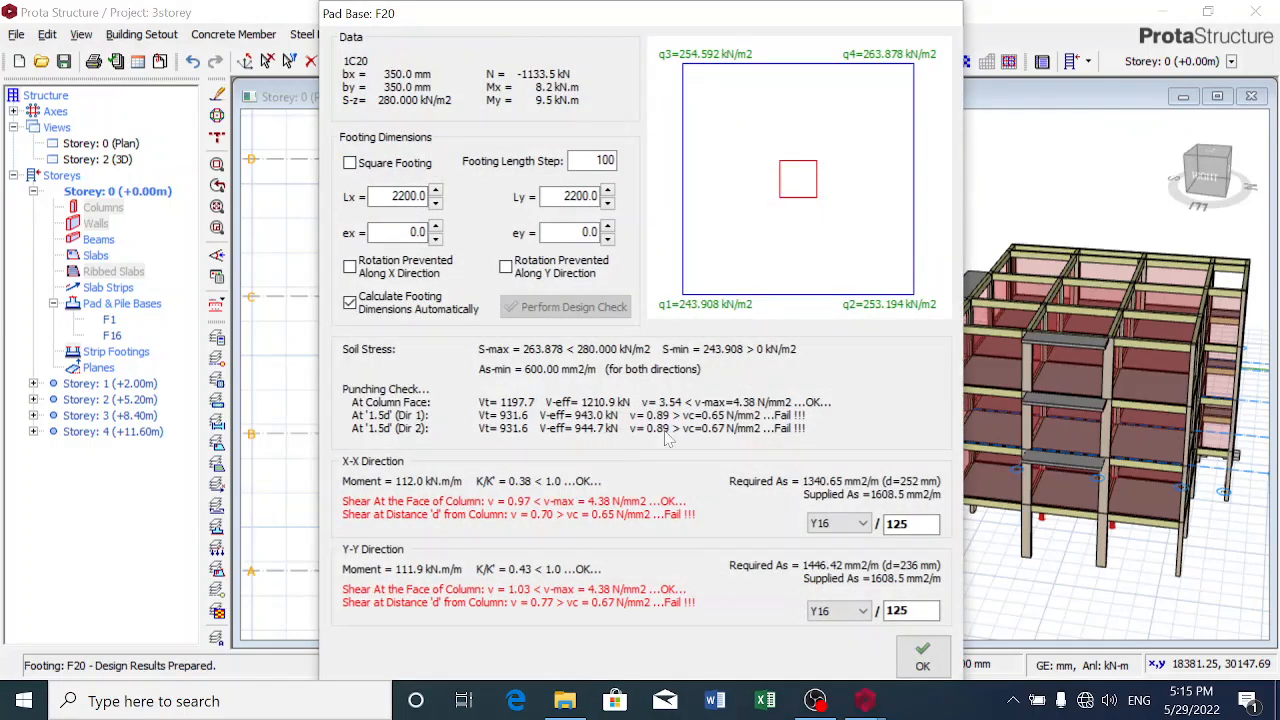
left_click(915, 664)
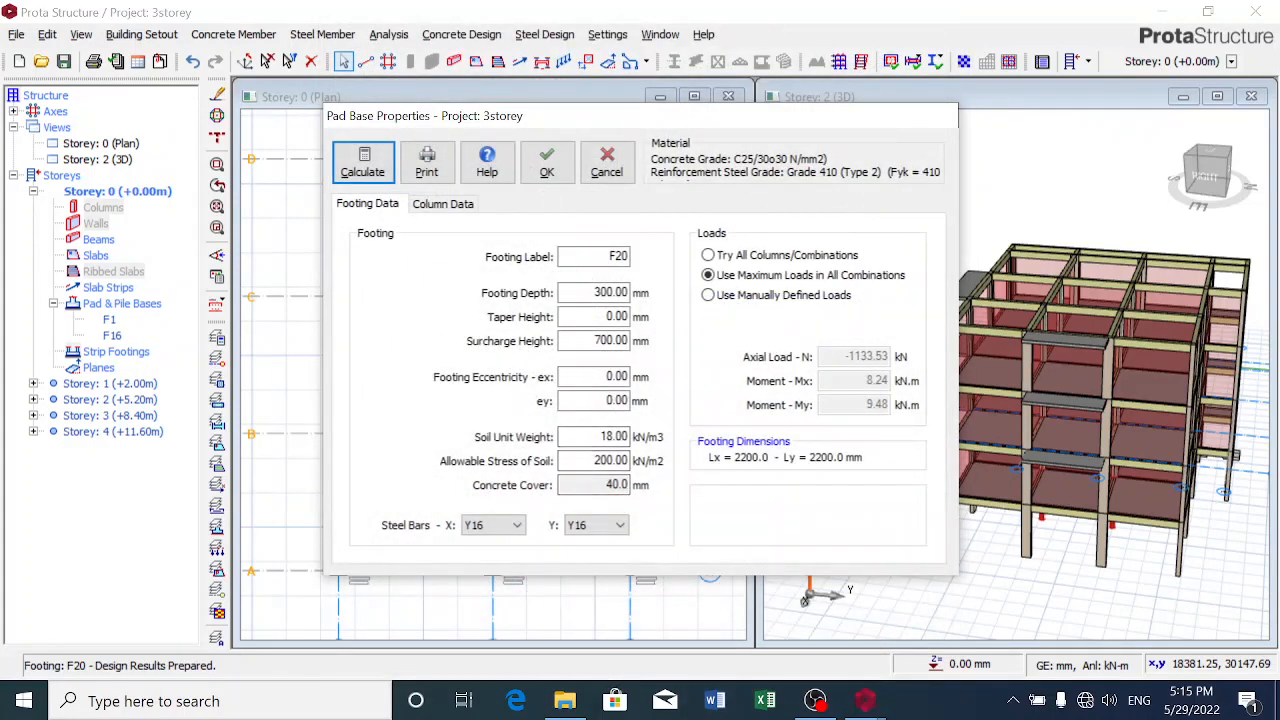
Set the circular columns' footing depth to 400 mm and recalculate the pad base design
left_click(598, 291)
double_click(611, 292)
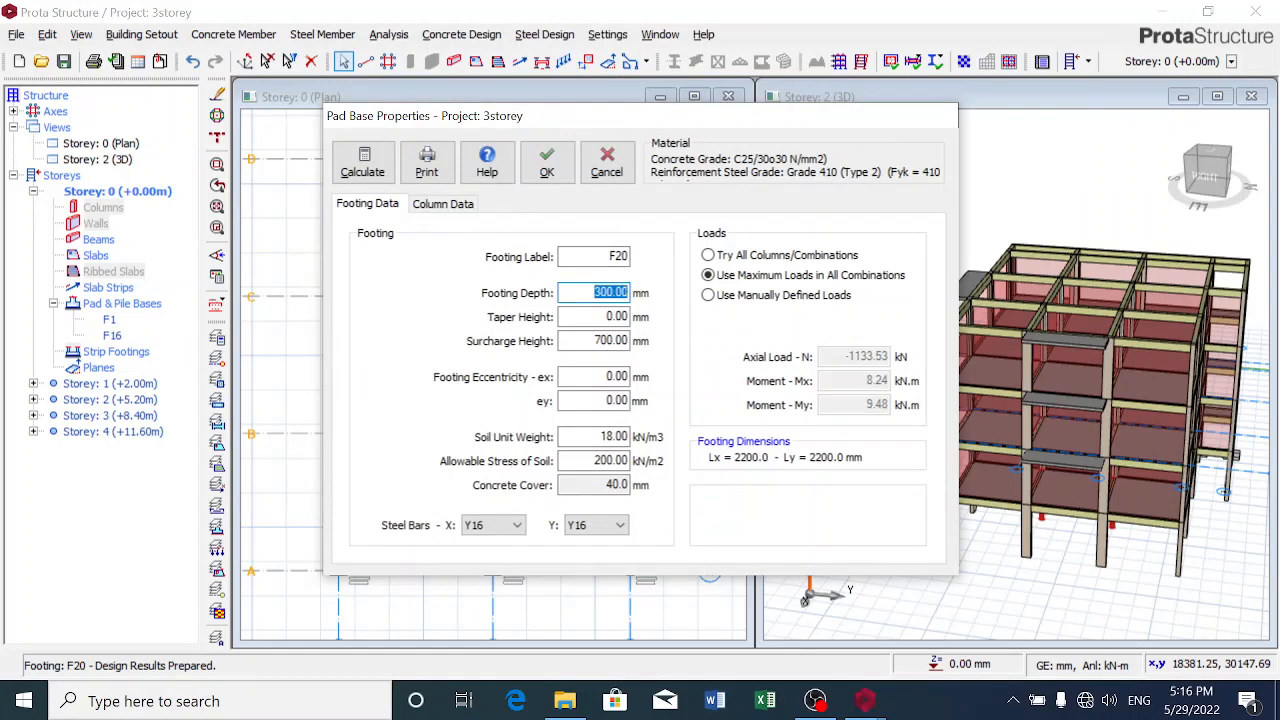
type("400")
left_click(380, 172)
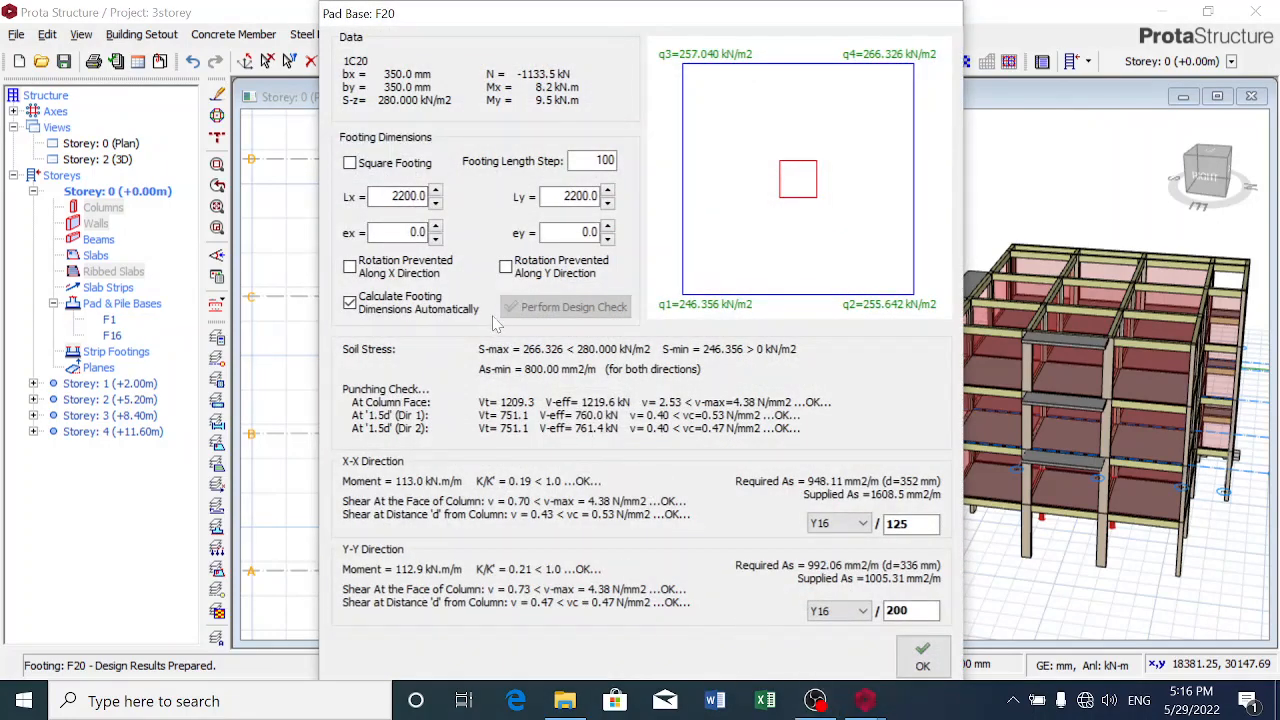
Try 150 mm spacing for the X-X Y16 bars, set it to 175 mm and accept the pad base for all four columns
left_click(908, 523)
left_click(904, 608)
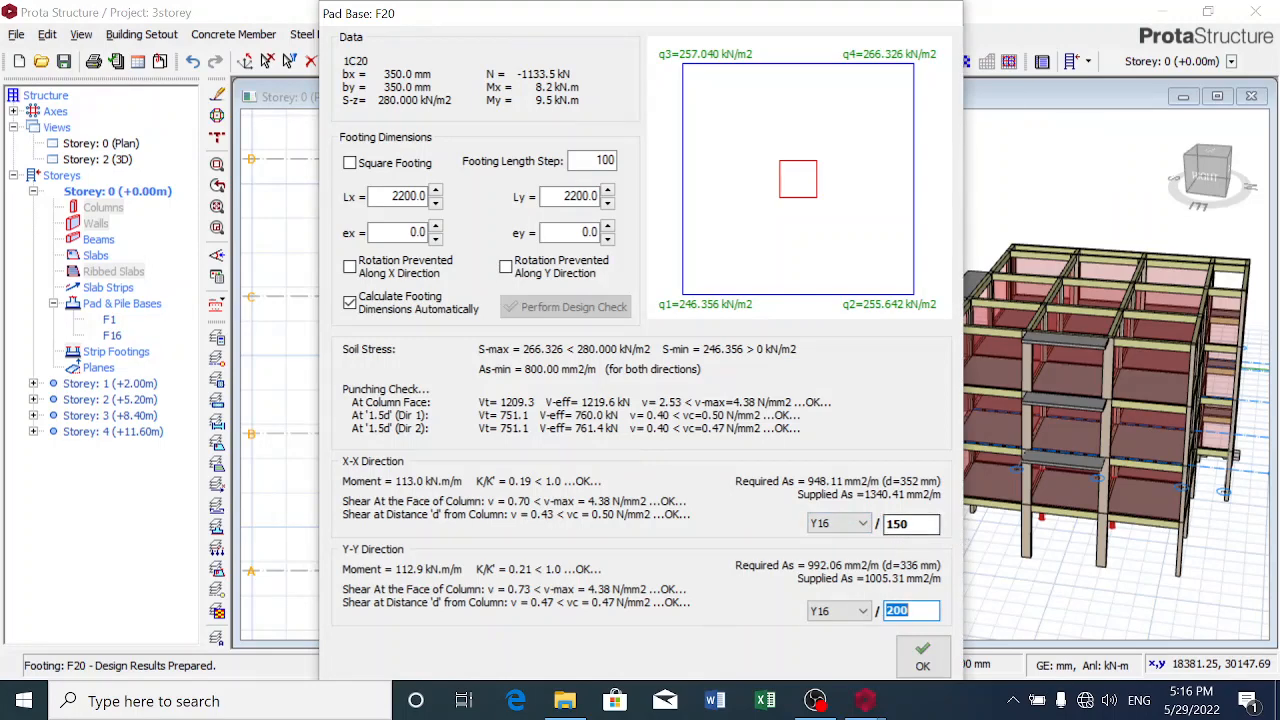
left_click(910, 524)
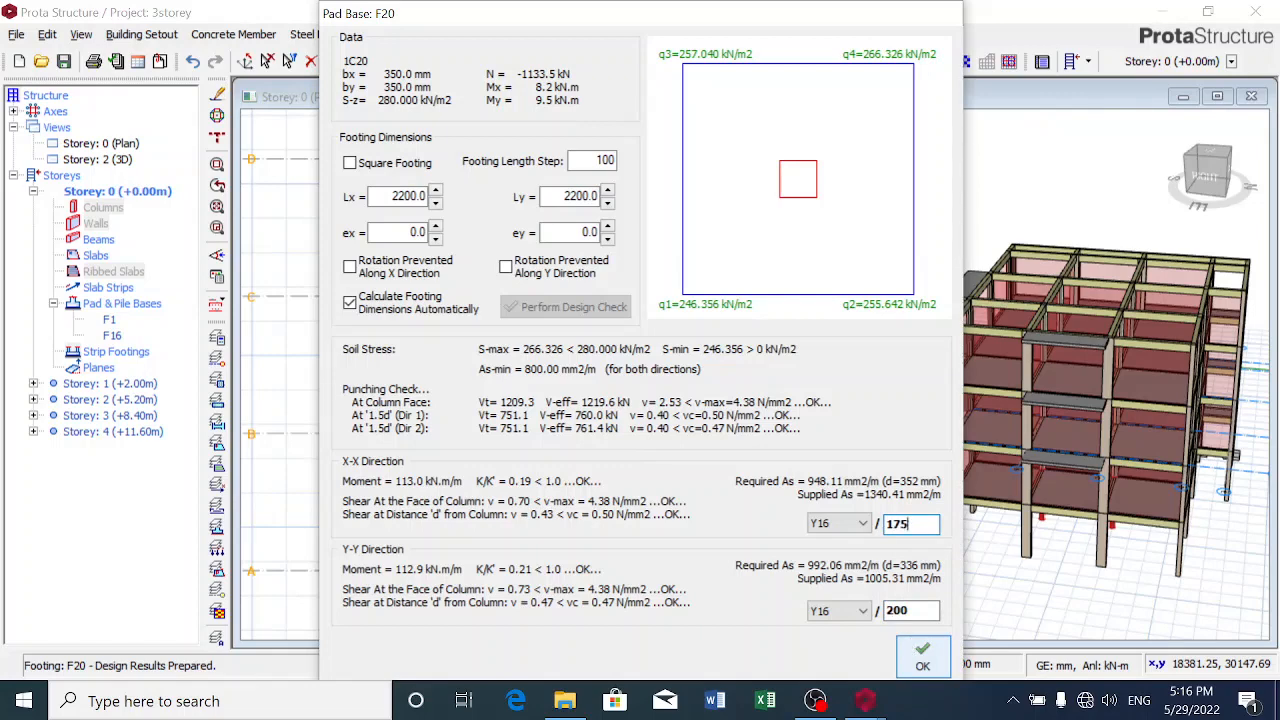
left_click(912, 611)
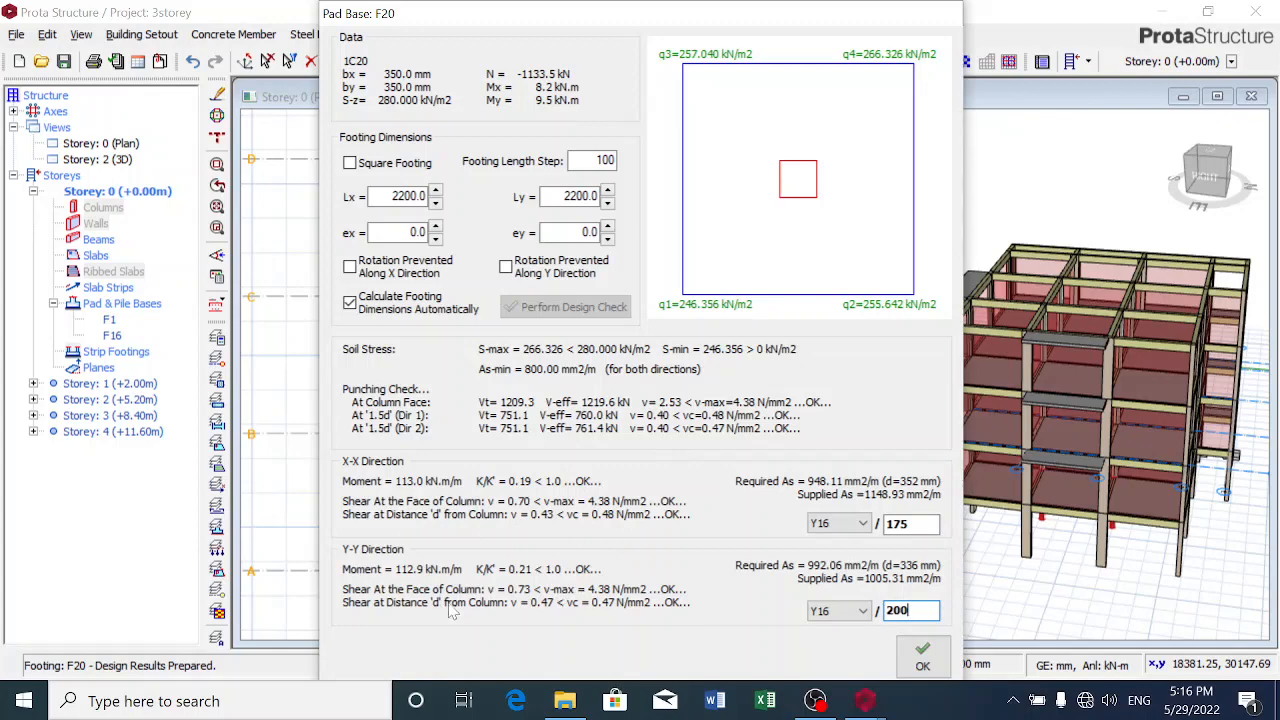
left_click(924, 655)
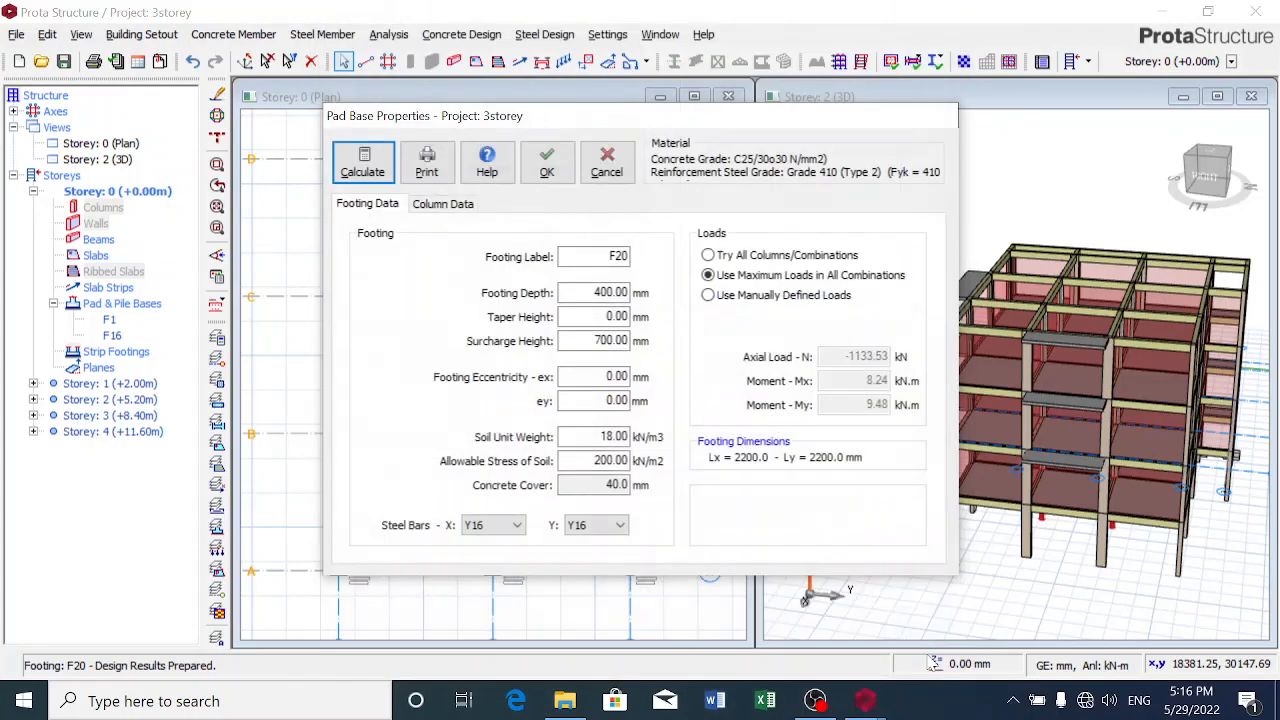
left_click(549, 170)
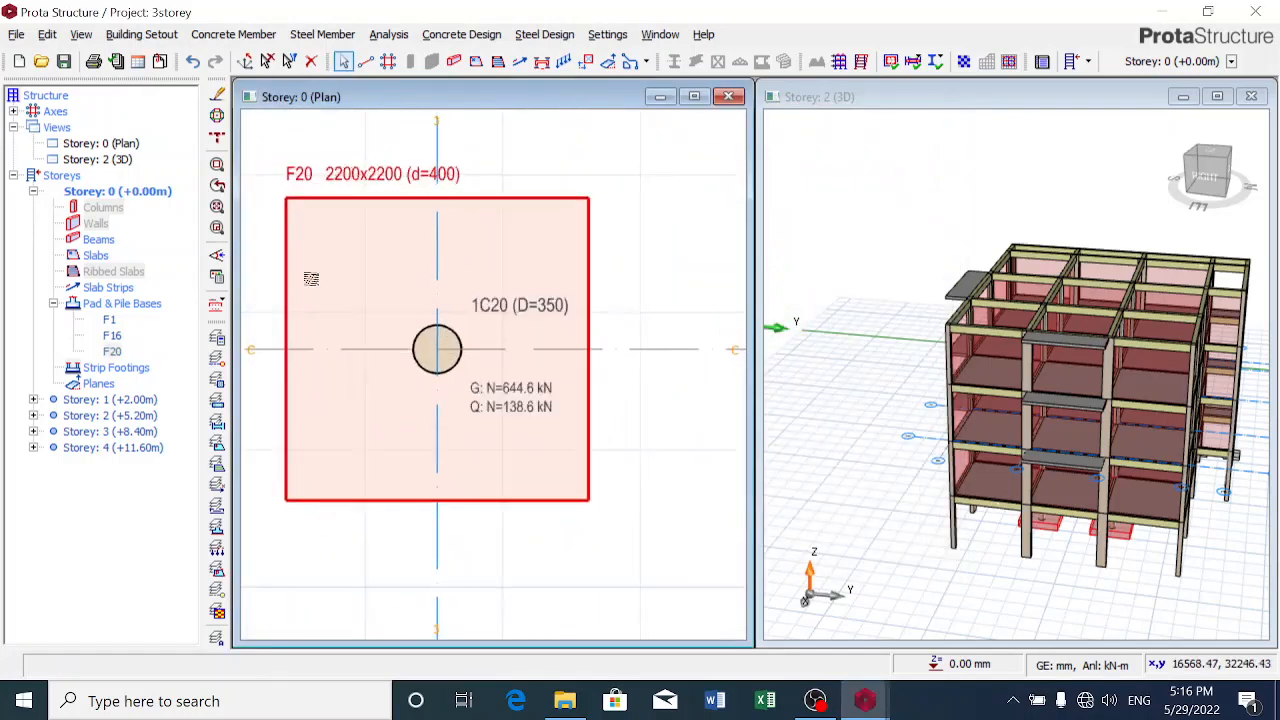
Examine the labels and sizes of the new axis 3 and 4 pad bases and their layout on the Storey 0 plan
scroll(308, 282, "up", 5)
scroll(340, 228, "down", 3)
scroll(340, 228, "up", 4)
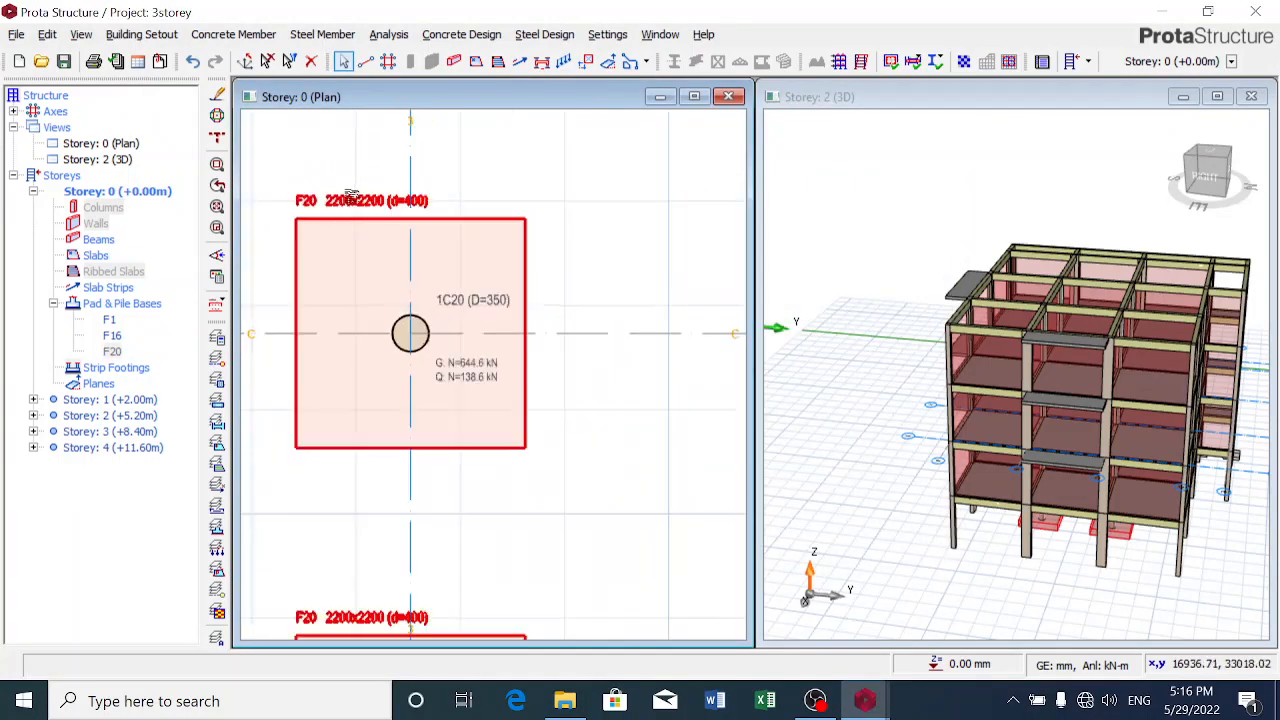
scroll(350, 210, "down", 5)
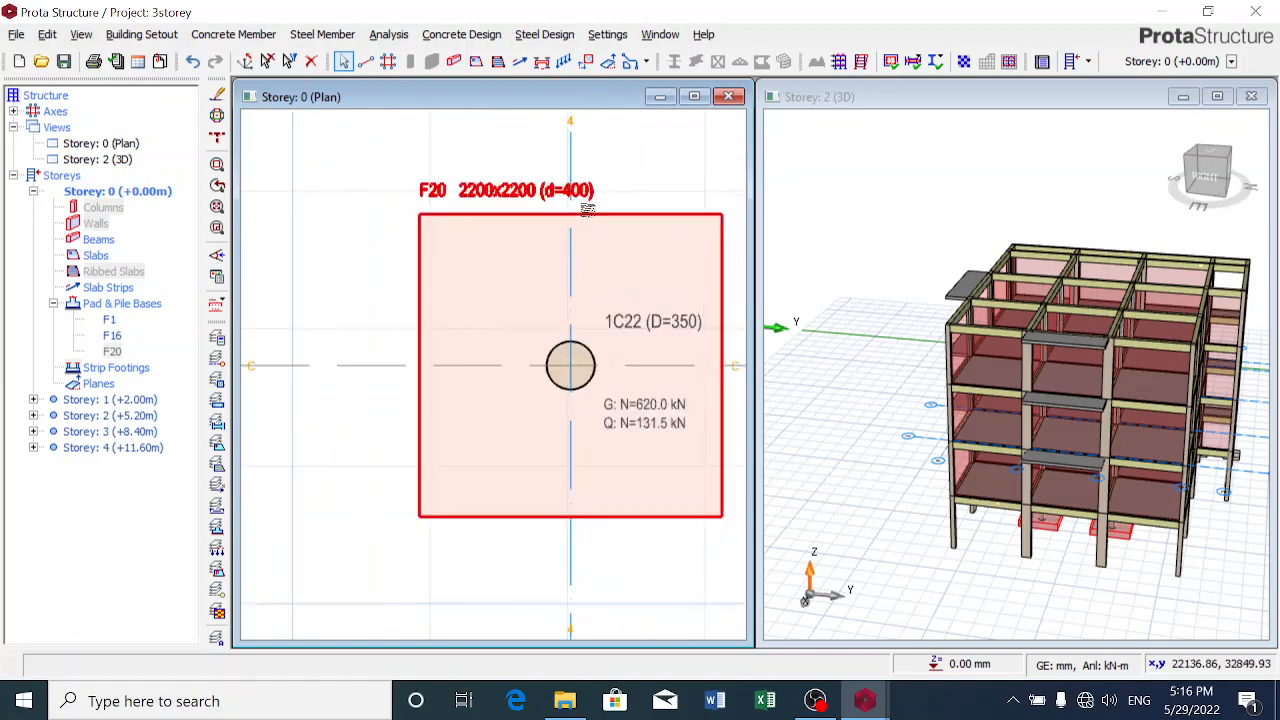
scroll(592, 200, "up", 5)
scroll(598, 184, "up", 2)
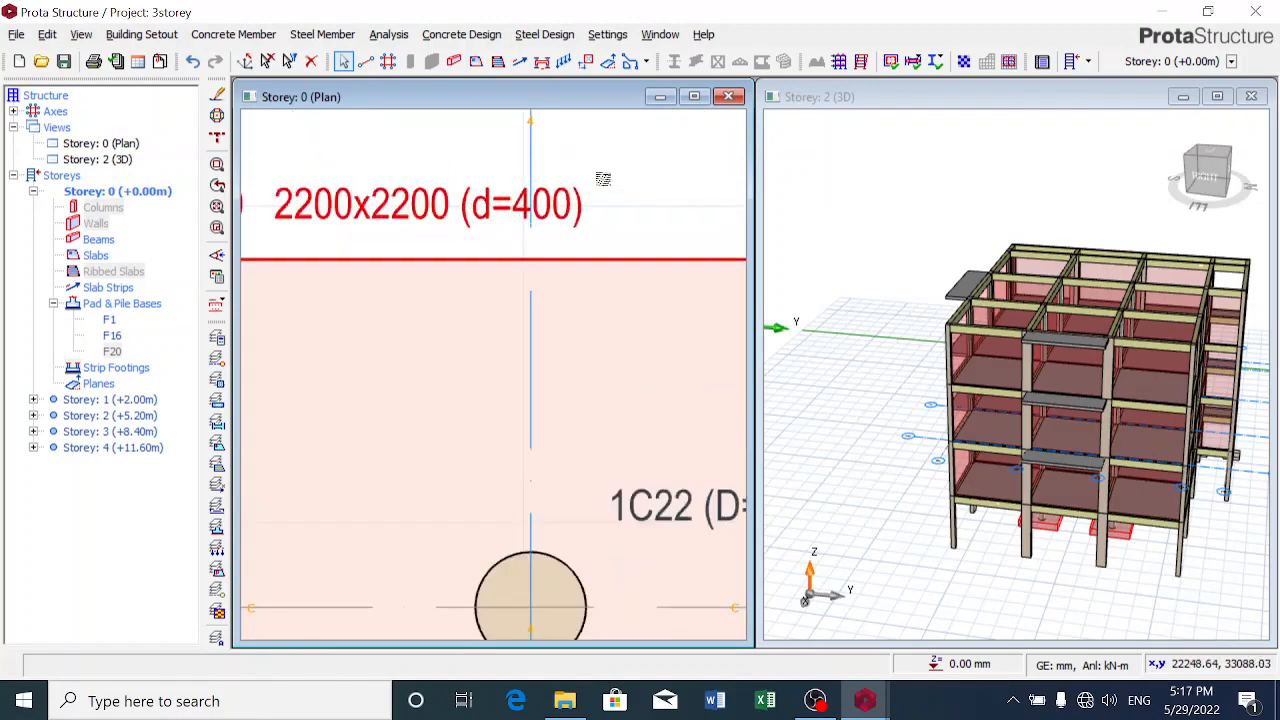
scroll(600, 188, "down", 6)
scroll(600, 188, "down", 4)
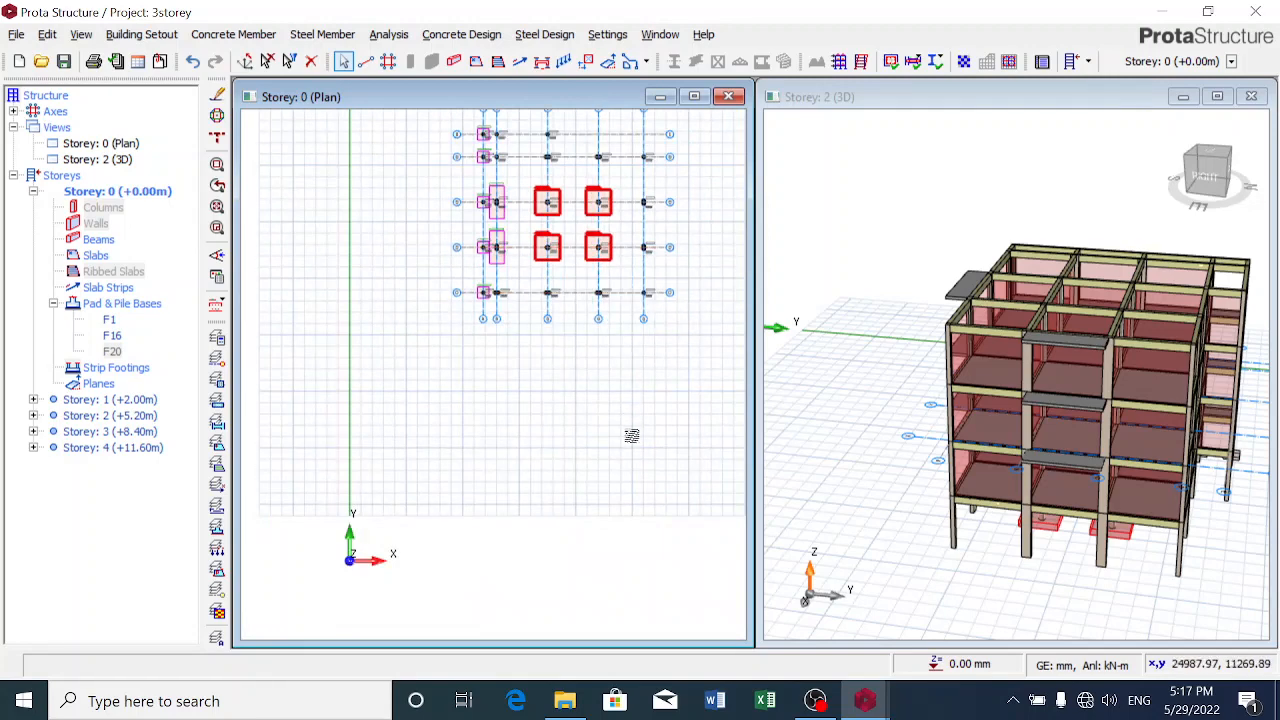
scroll(633, 432, "down", 1)
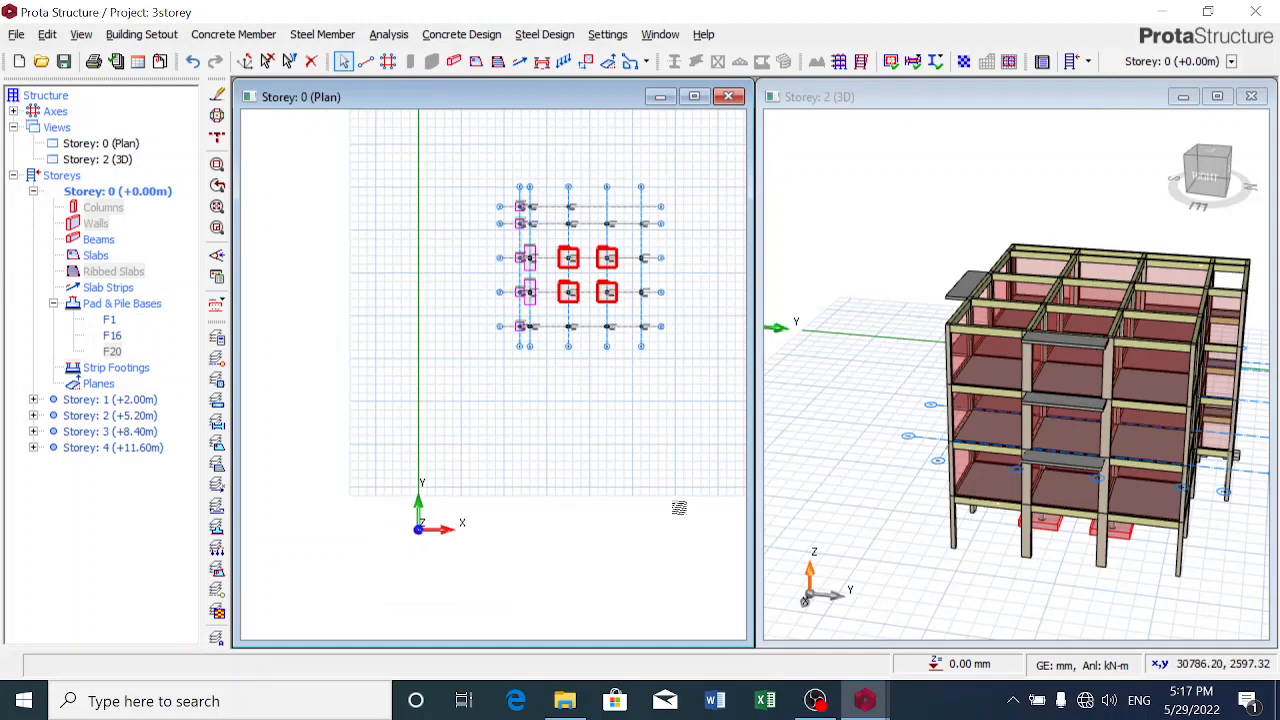